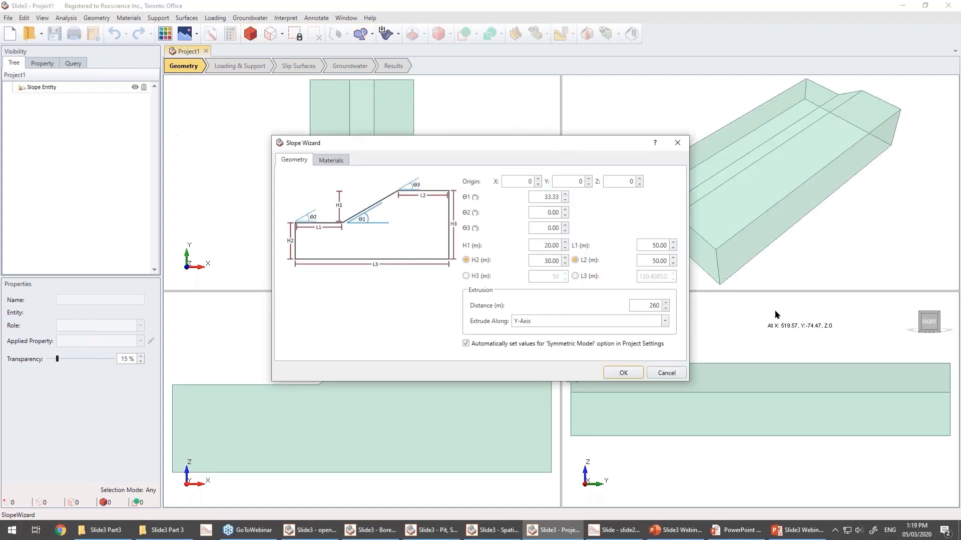
Create the extruded slope from the wizard and inspect Material 1's strength properties without changing them.
key("Return")
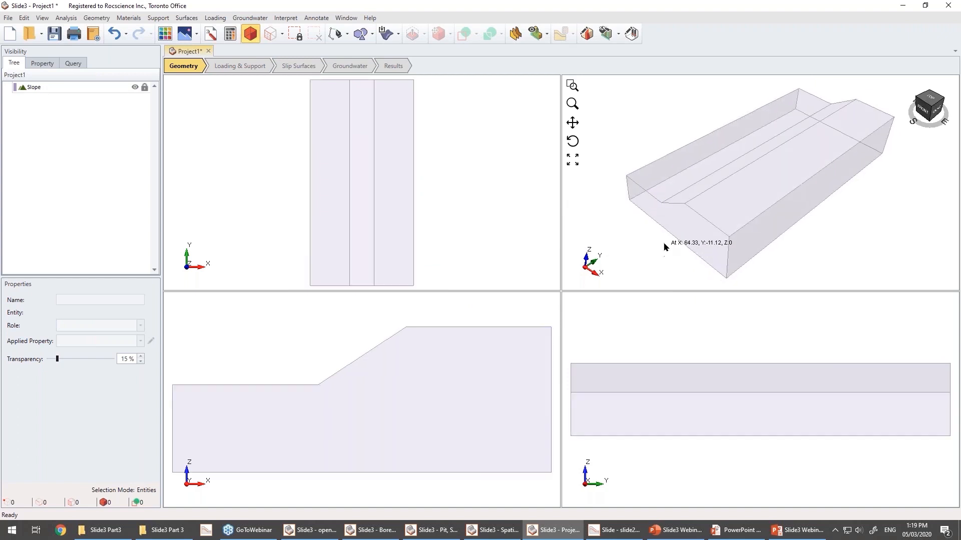
left_click(586, 34)
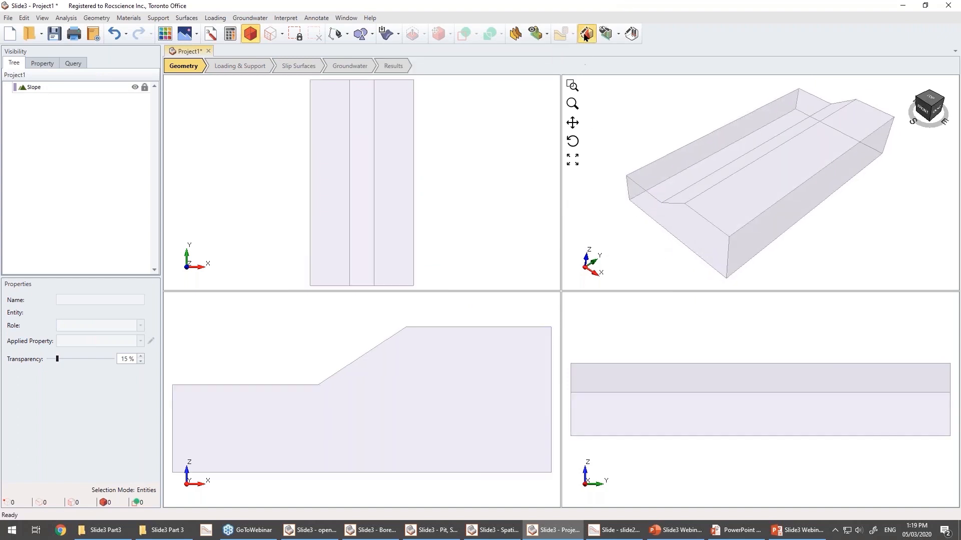
left_click_drag(523, 134, 481, 127)
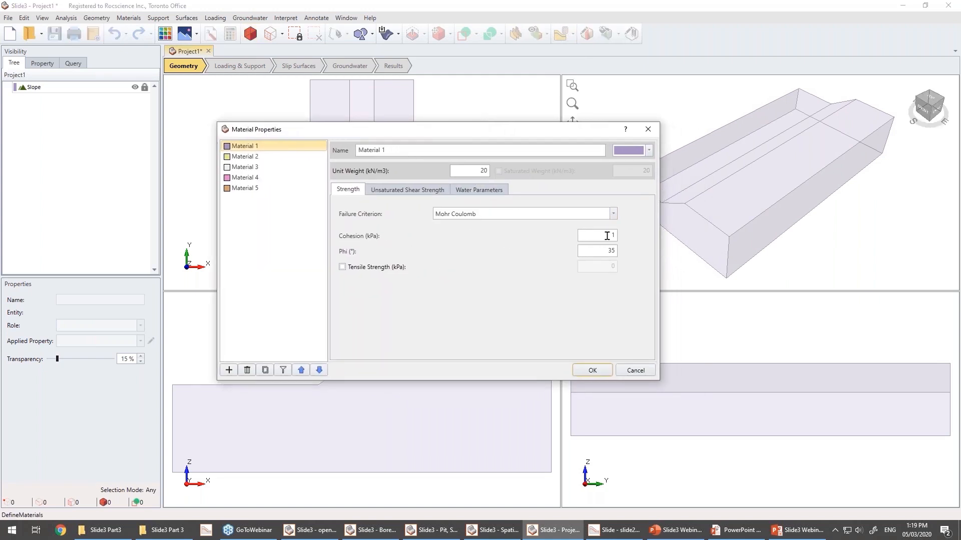
left_click(591, 248)
left_click(635, 370)
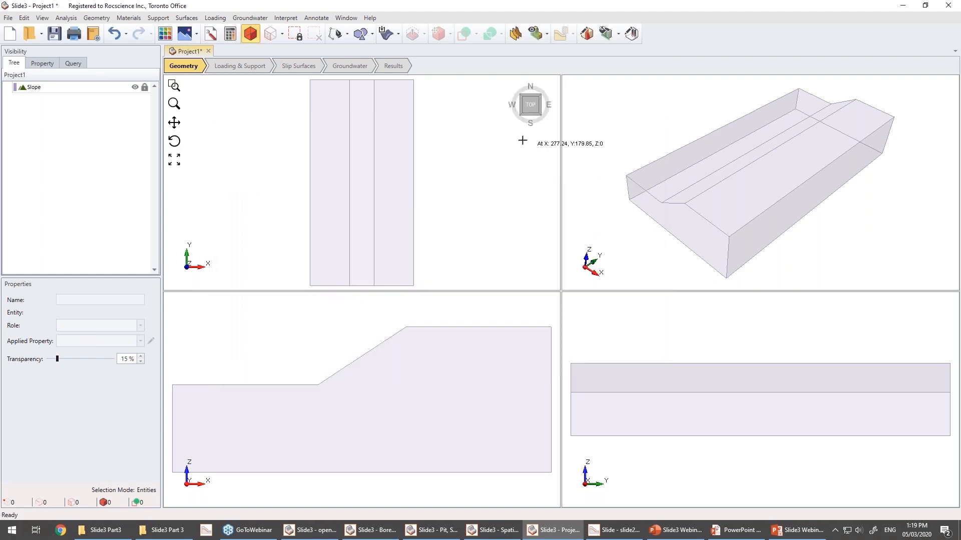
Set the slip surface Cuckoo Search to 20 maximum iterations and 10 nests, turning off surface altering optimization.
left_click(300, 67)
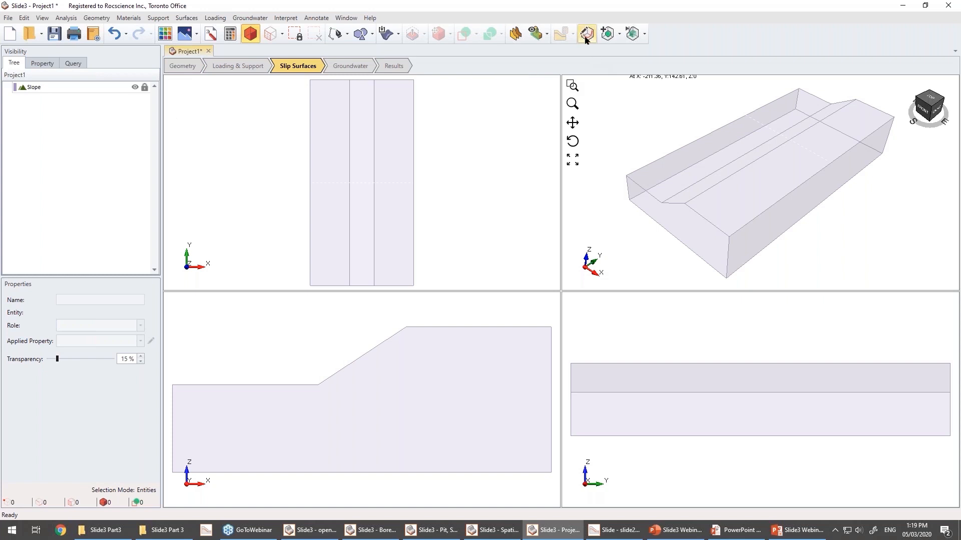
left_click(586, 34)
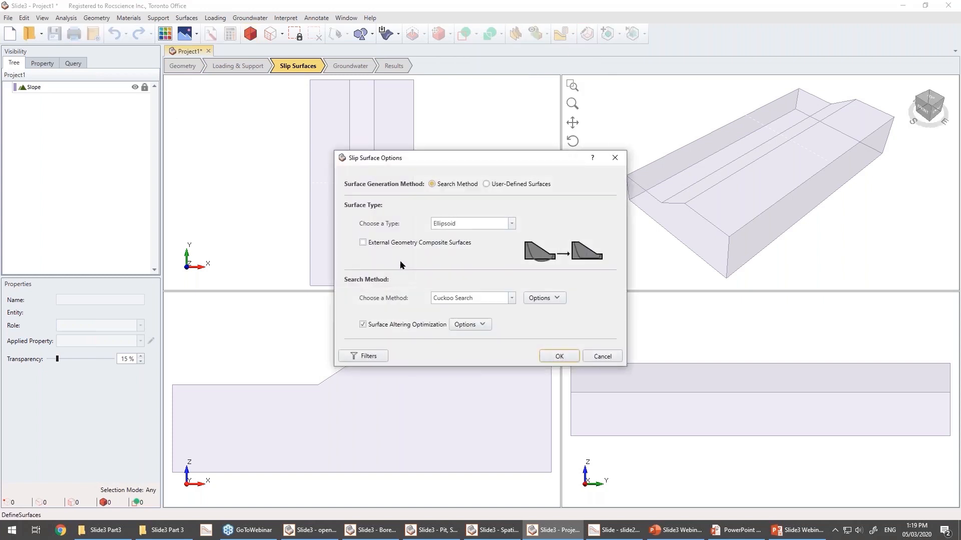
left_click(362, 325)
left_click(544, 298)
left_click(452, 320)
type("20")
key("Tab")
type("1")
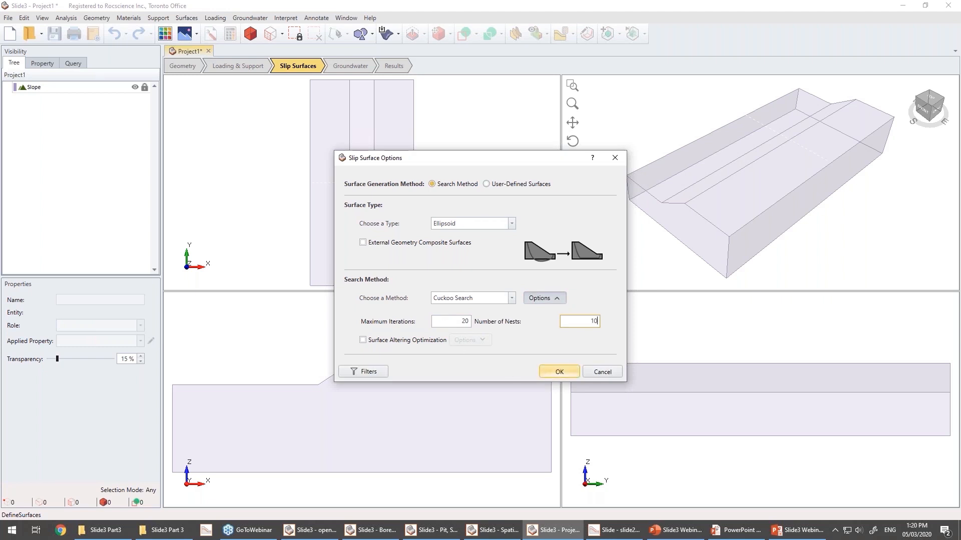
left_click(559, 371)
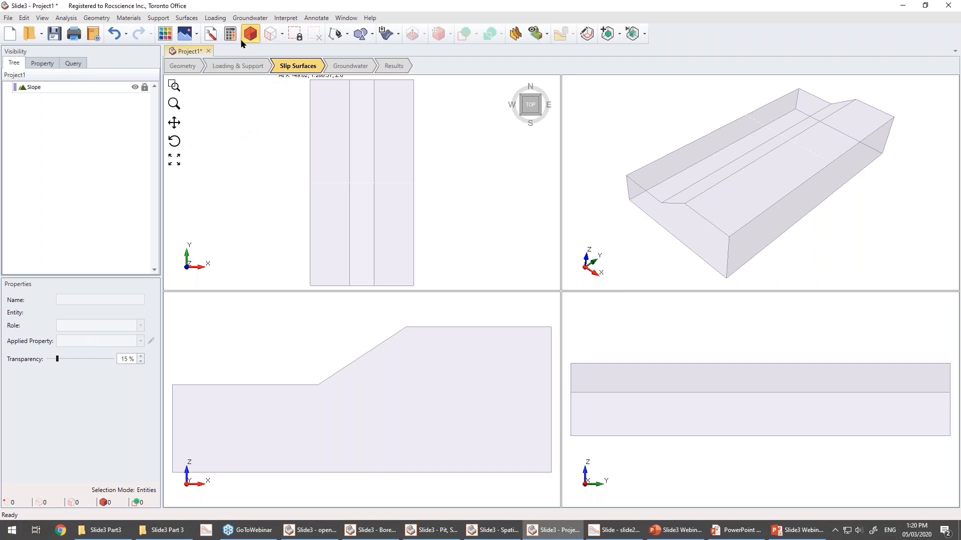
Enable probabilistic analysis in the project settings with Latin-Hypercube sampling, 1000 samples and Global Minimum analysis type.
left_click(209, 34)
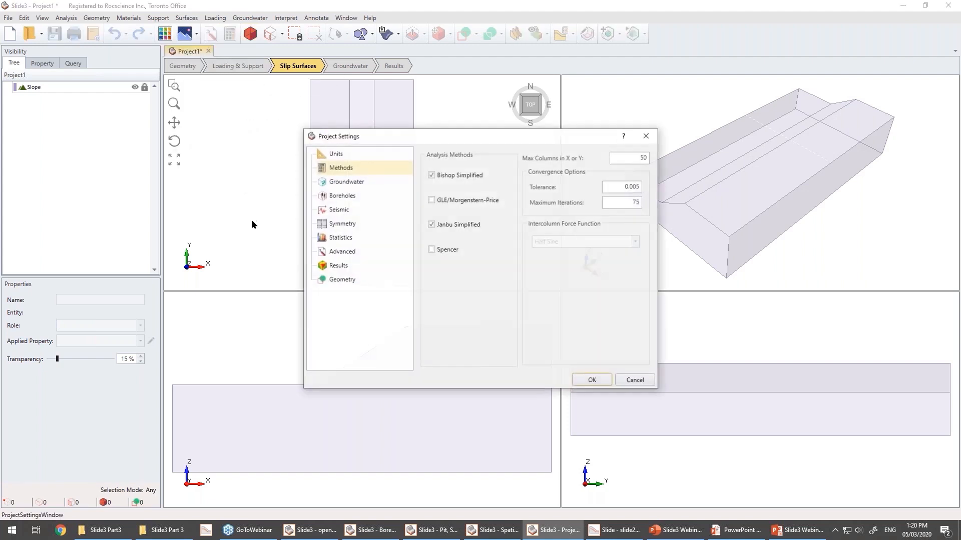
left_click(336, 236)
left_click(346, 156)
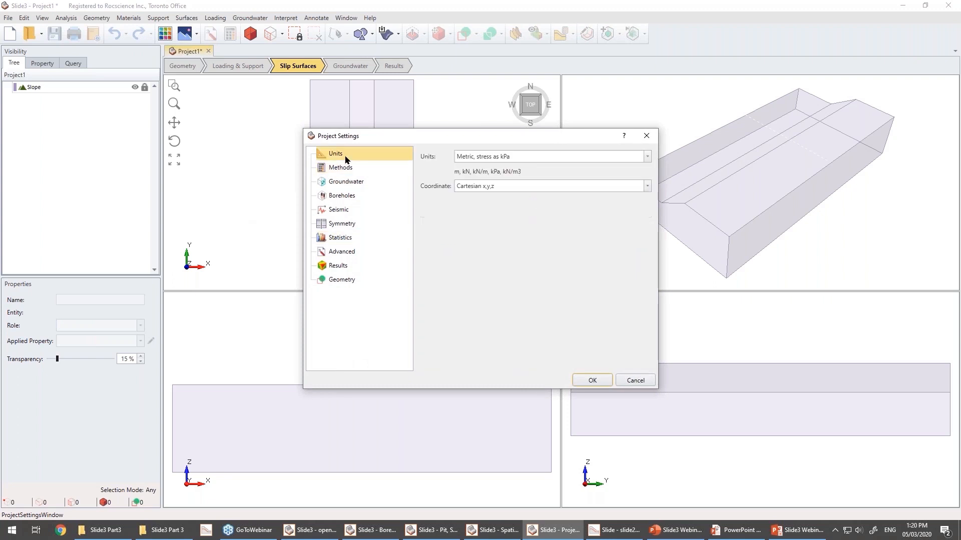
left_click(347, 167)
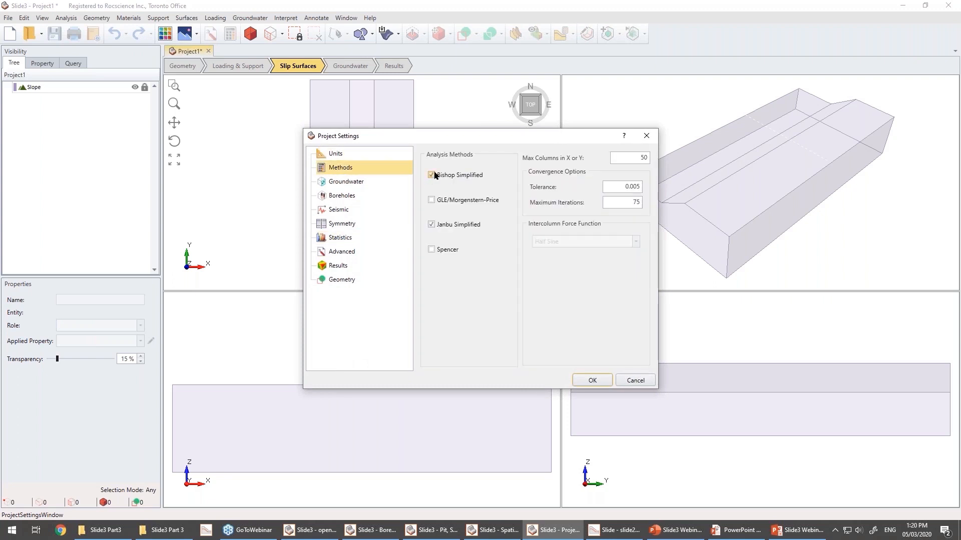
left_click(334, 237)
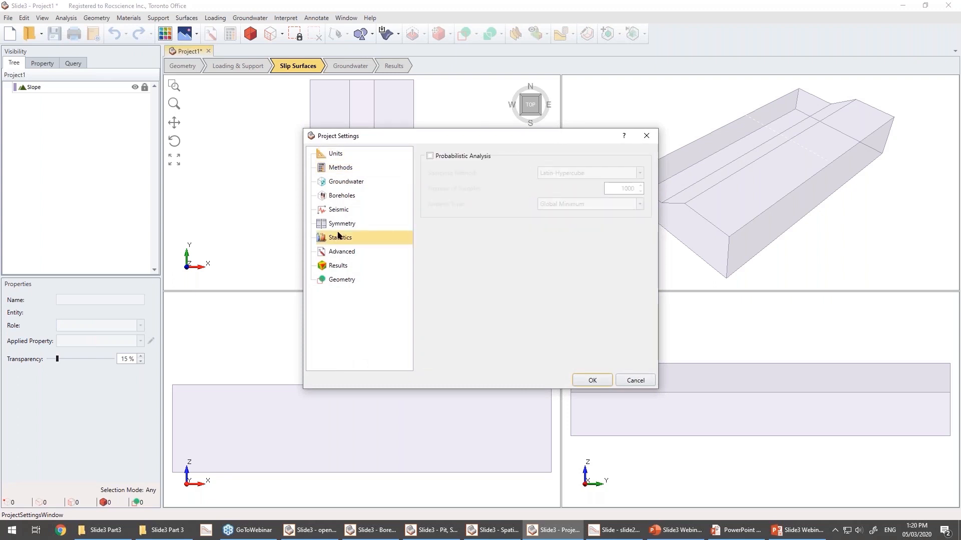
left_click(430, 157)
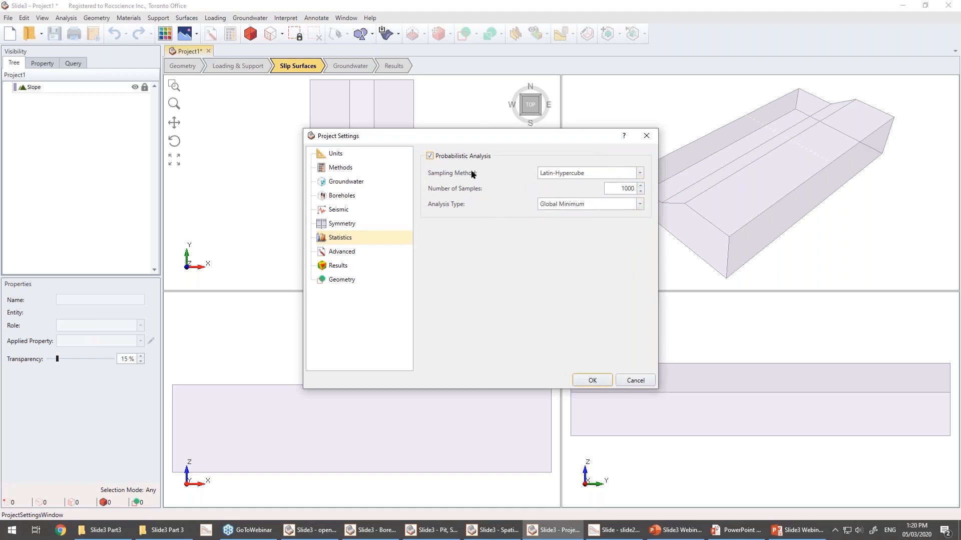
left_click(560, 173)
left_click(561, 189)
left_click(592, 381)
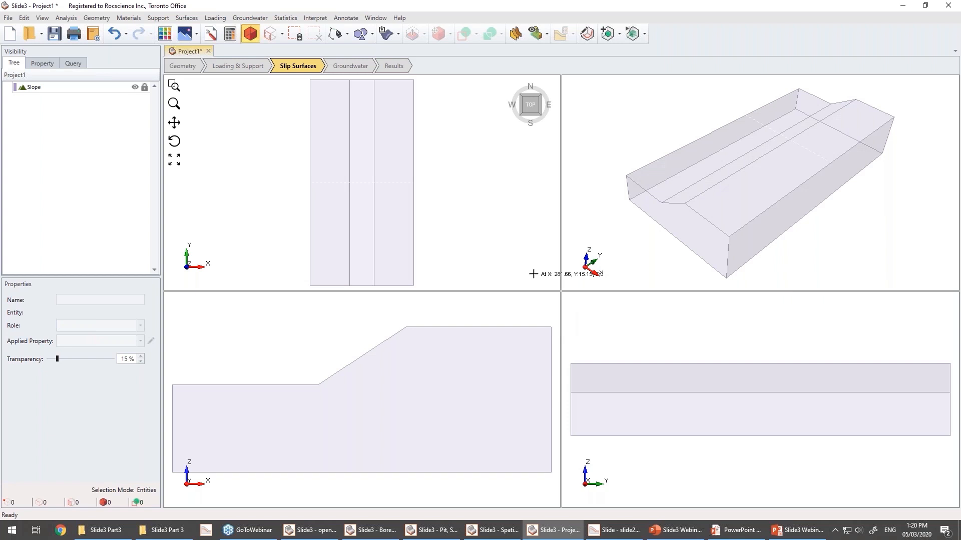
Add Material 1's Phi as a random variable with a Normal distribution in the material statistics.
left_click(284, 19)
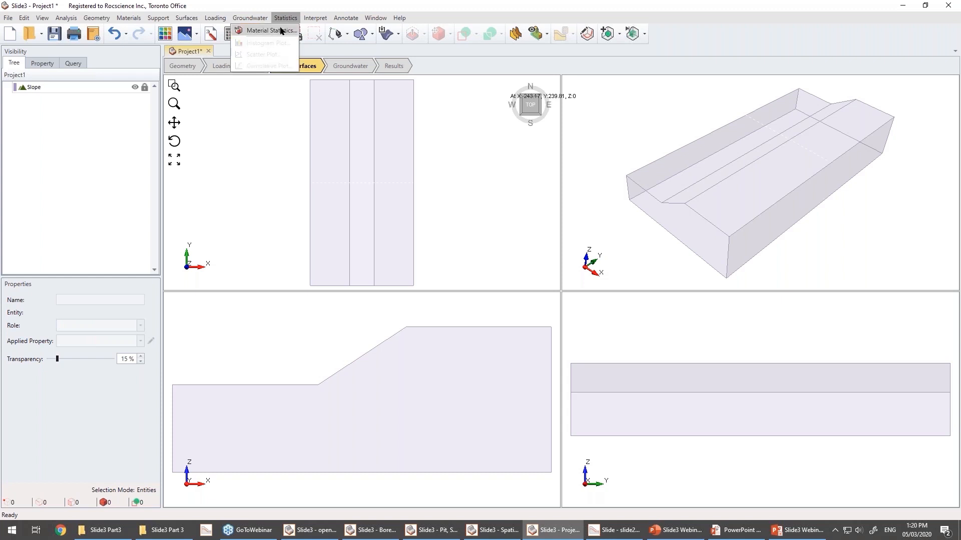
left_click(279, 29)
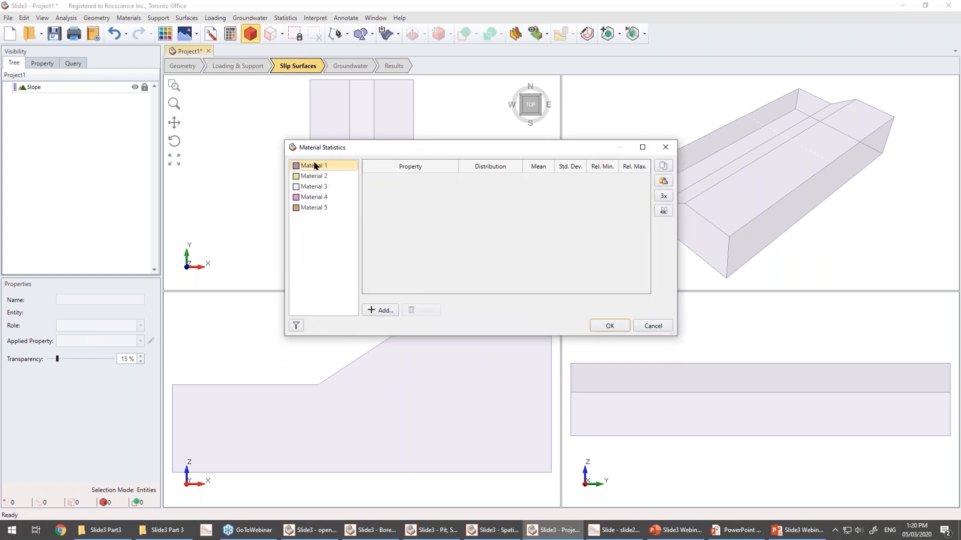
left_click(375, 311)
left_click_drag(445, 155, 446, 141)
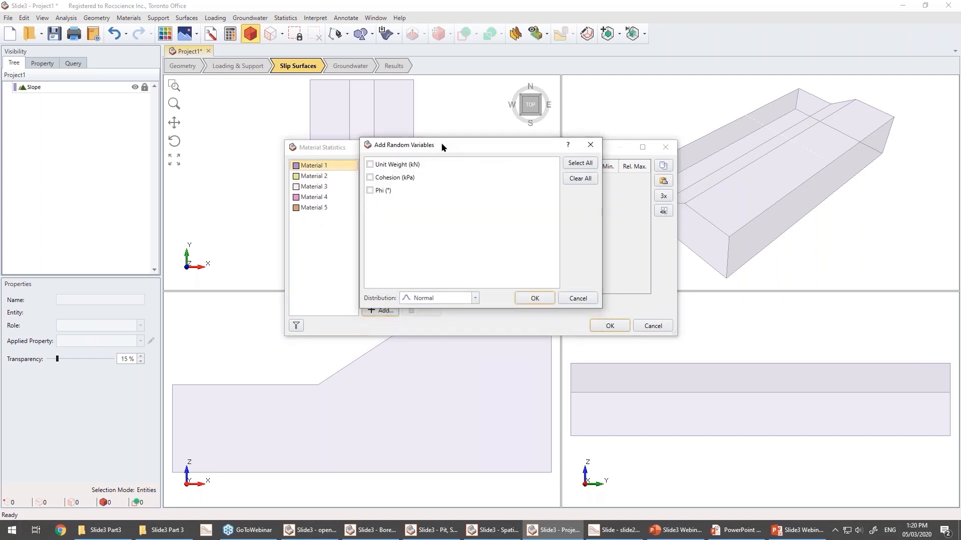
left_click(370, 191)
left_click(462, 297)
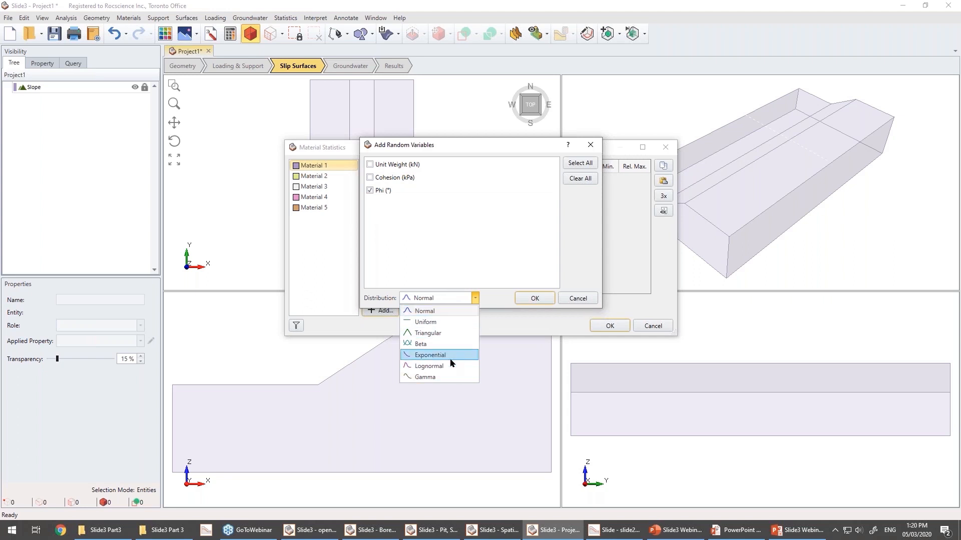
left_click(452, 311)
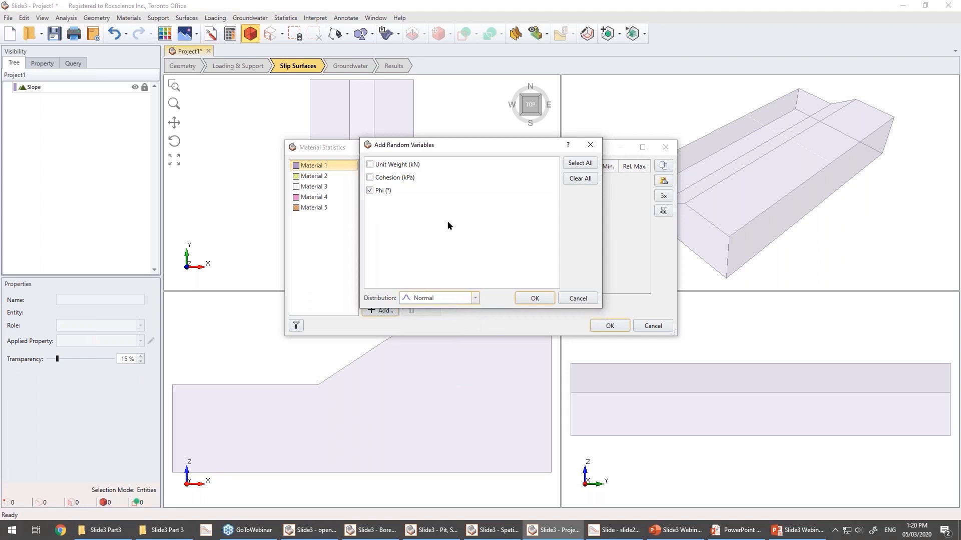
left_click(542, 298)
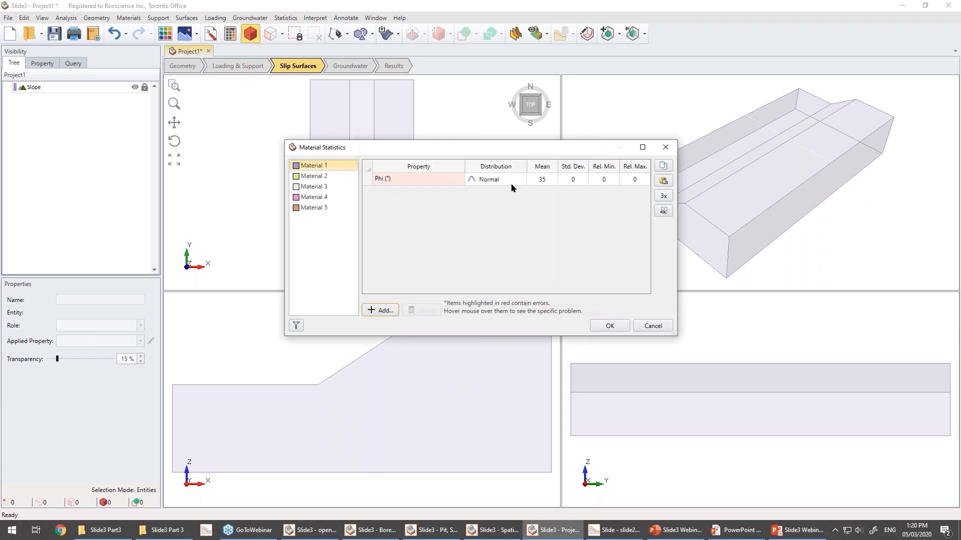
Set Phi's standard deviation to 7 and its relative minimum and maximum to three standard deviations, 21.
left_click(542, 179)
left_click(569, 180)
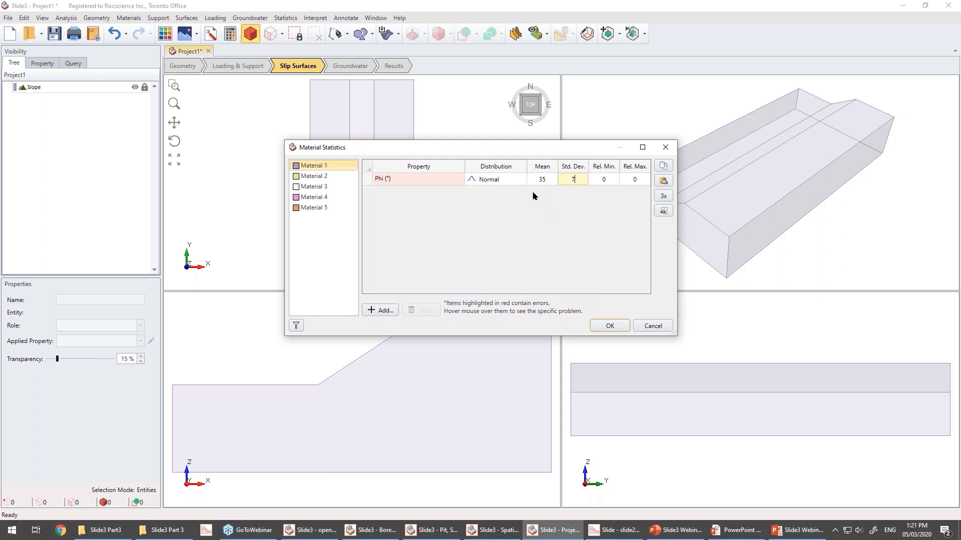
left_click(663, 196)
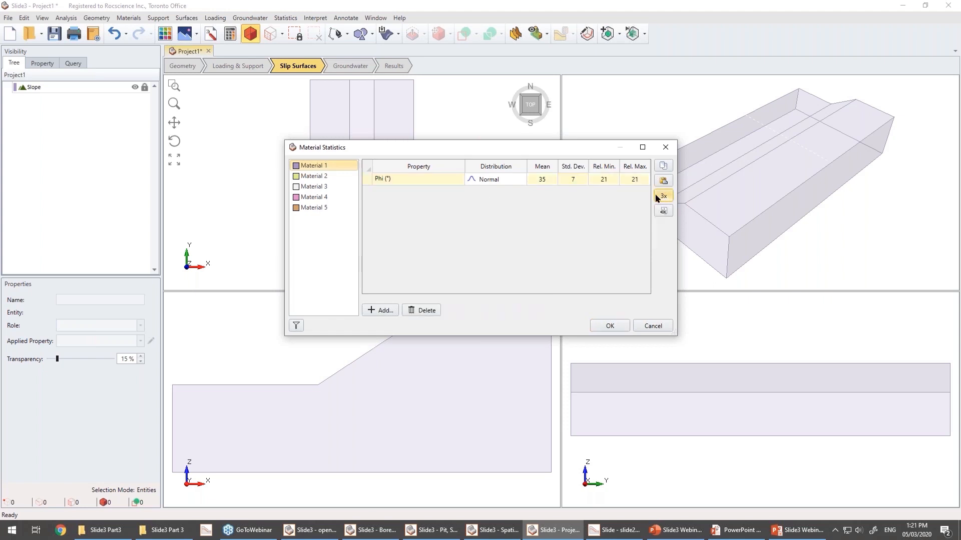
left_click(603, 179)
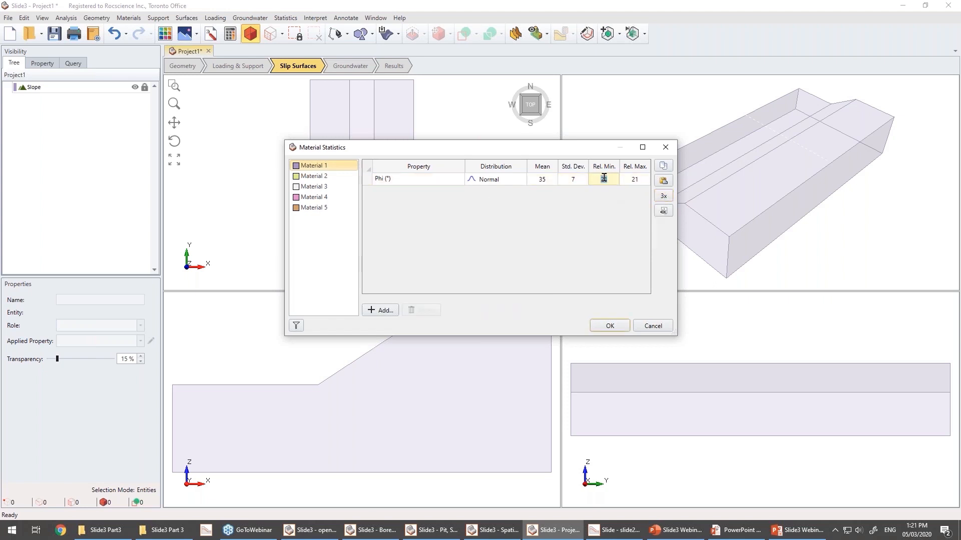
left_click(578, 178)
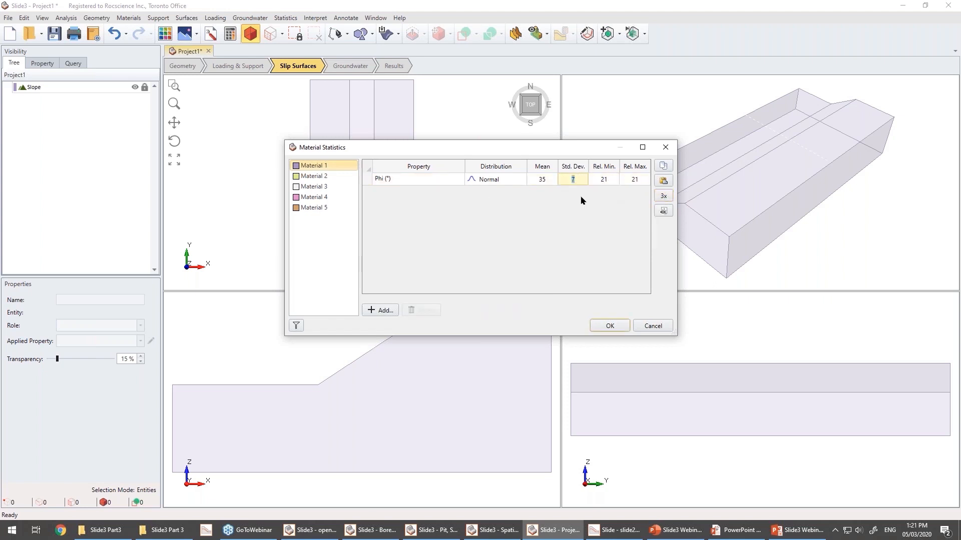
left_click(604, 178)
left_click(632, 178)
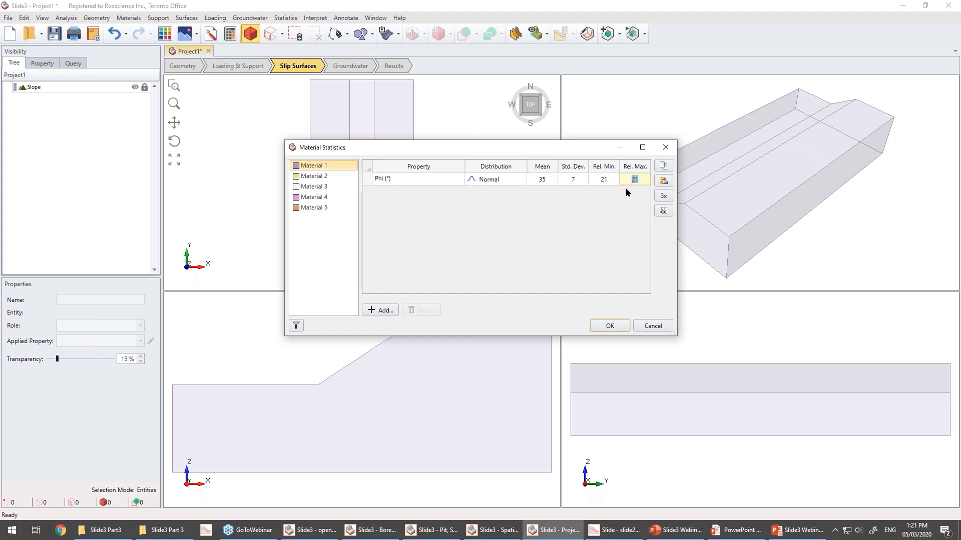
left_click(612, 179)
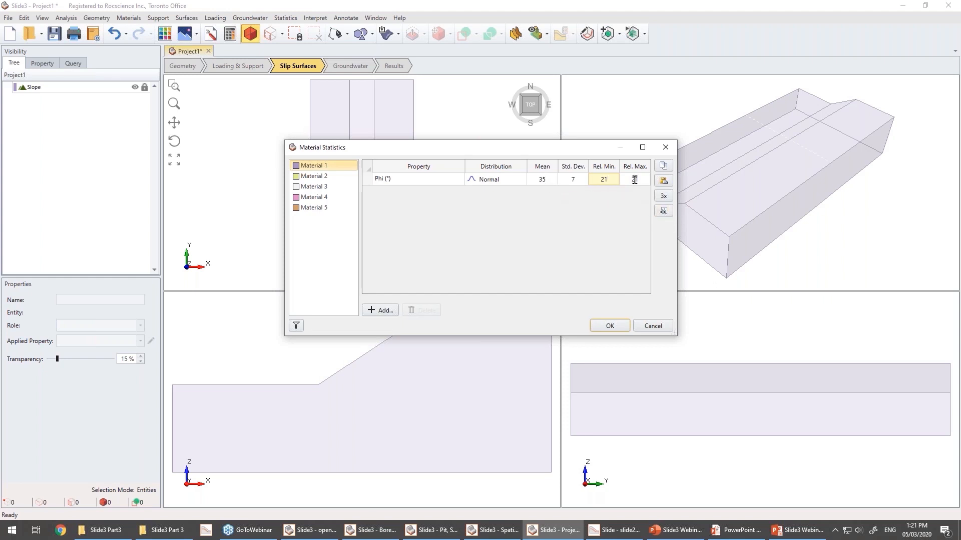
left_click(609, 325)
left_click(609, 325)
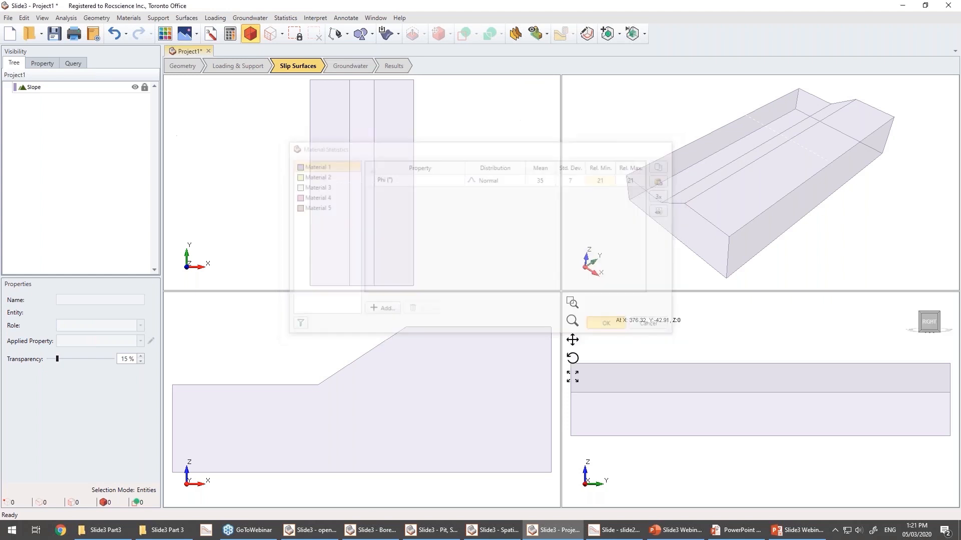
Compute the slope stability analysis, saving the new project as Project1.
left_click(230, 40)
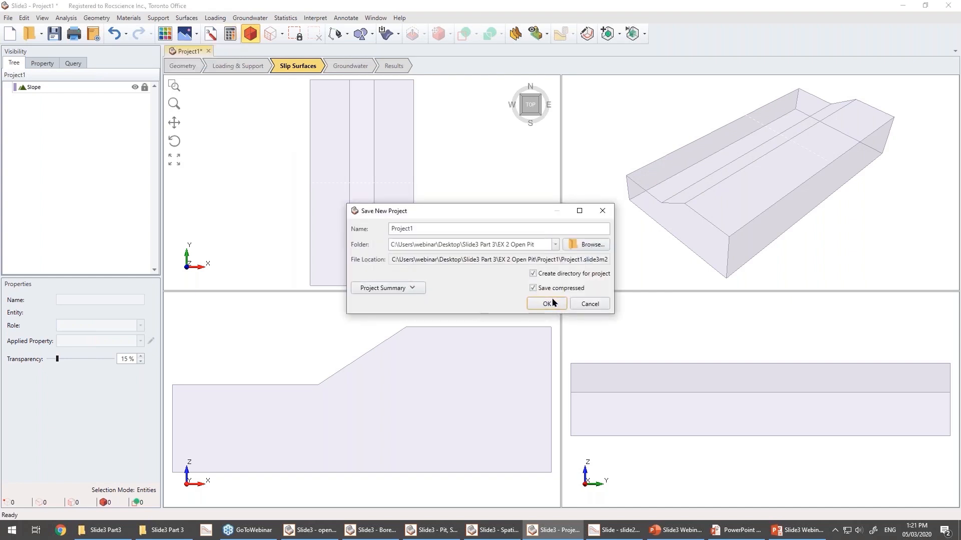
left_click(547, 304)
left_click(465, 296)
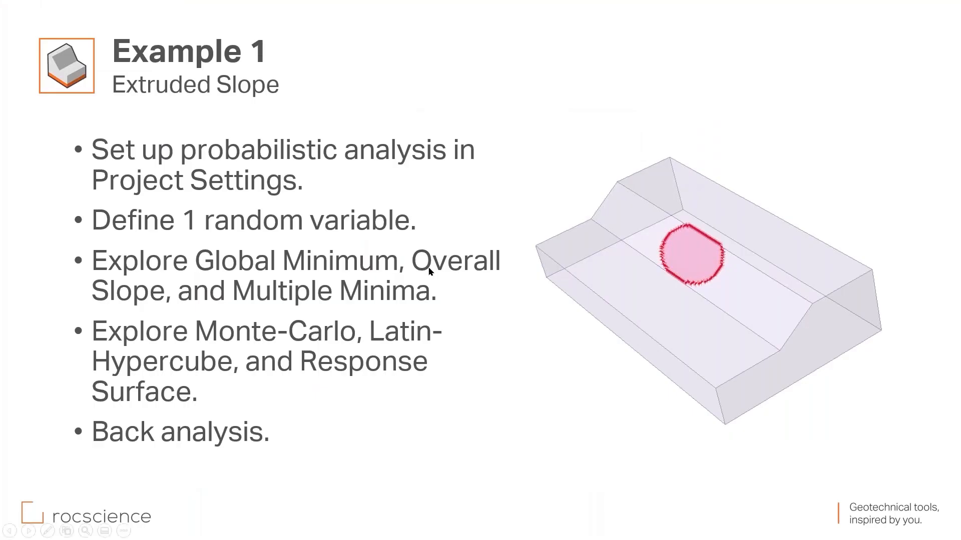
Return to Slide3 and open the computed results.
key("alt+Tab")
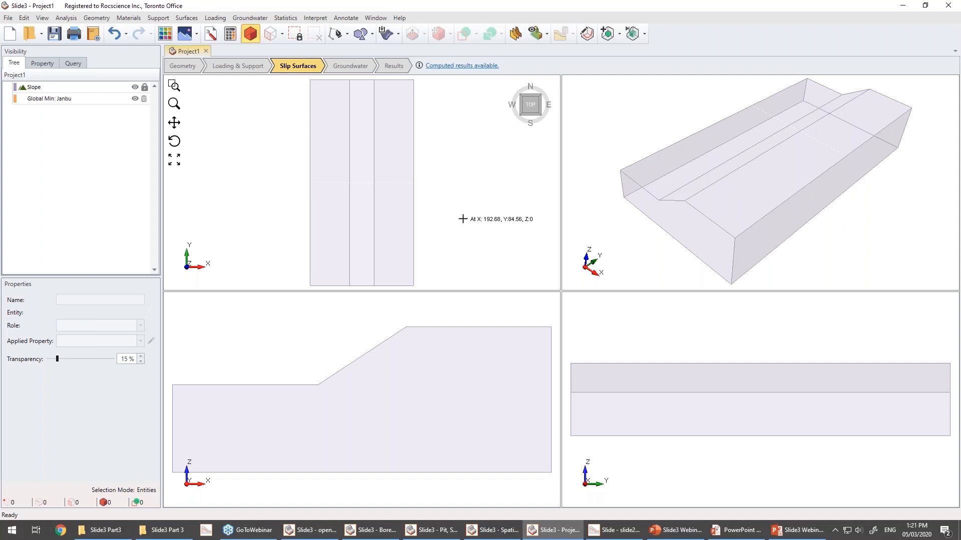
left_click(449, 67)
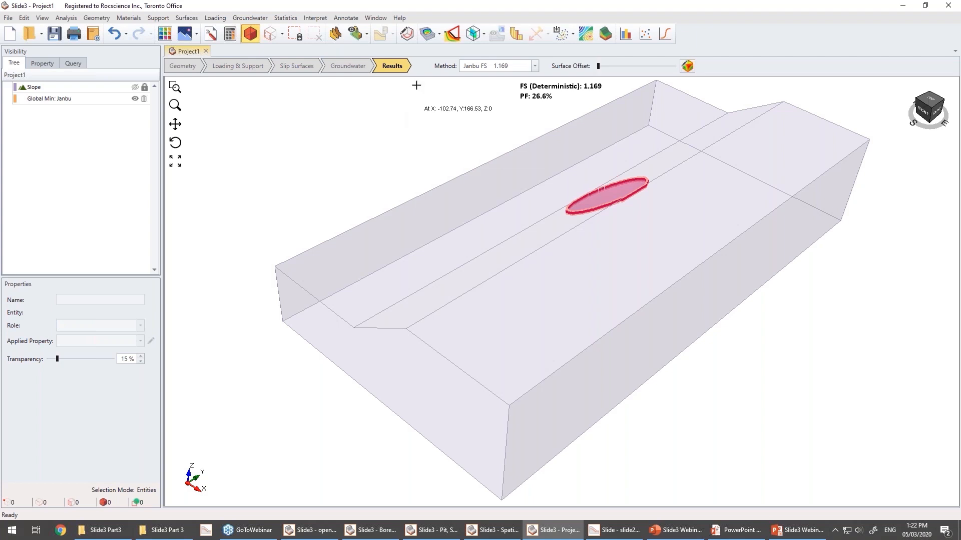
Create a scatter plot of Material 1 Phi against Factor of Safety - Janbu with a regression line.
left_click(286, 18)
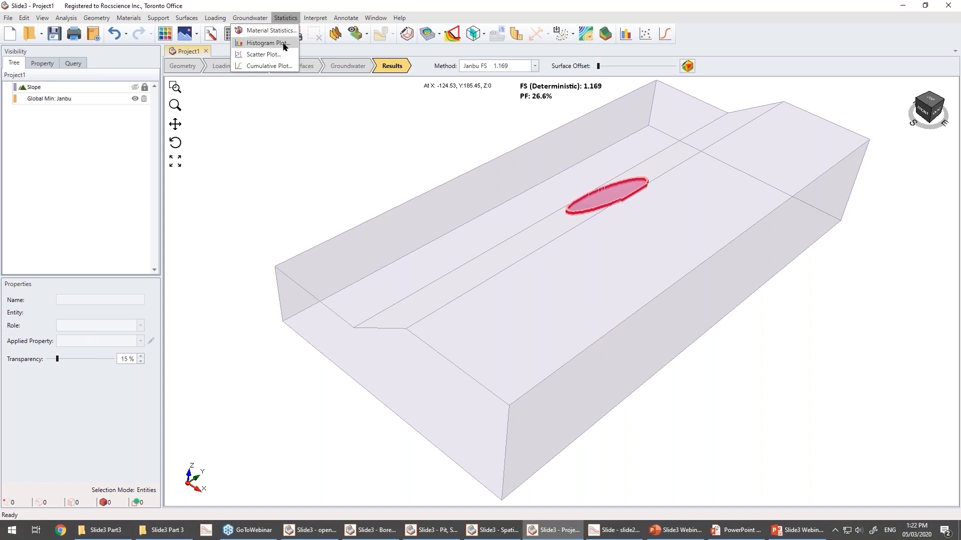
left_click(273, 54)
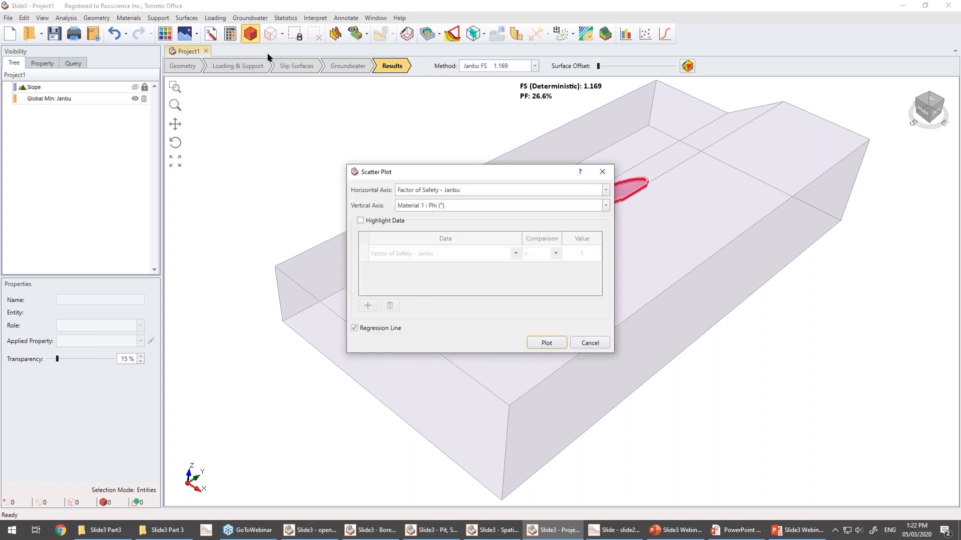
left_click(429, 193)
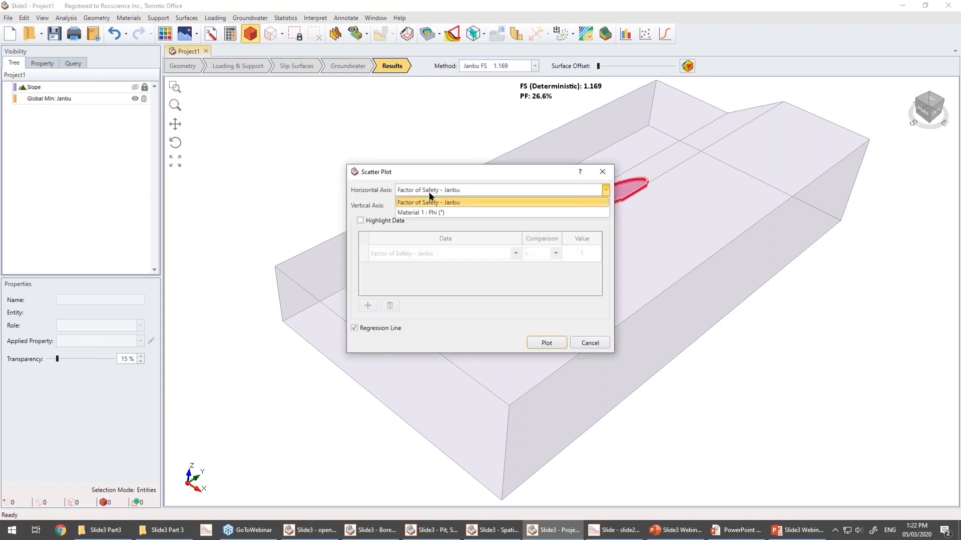
left_click(437, 212)
left_click(423, 206)
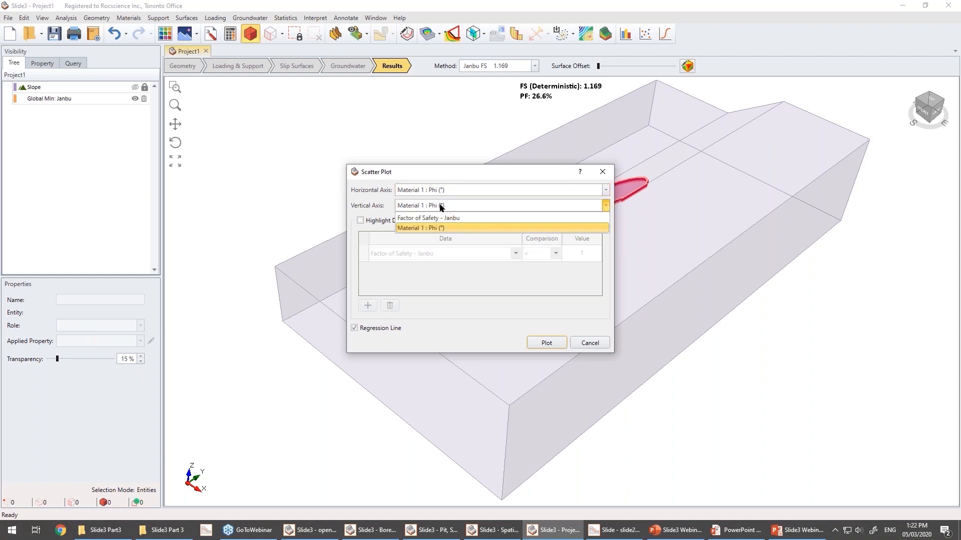
left_click(443, 219)
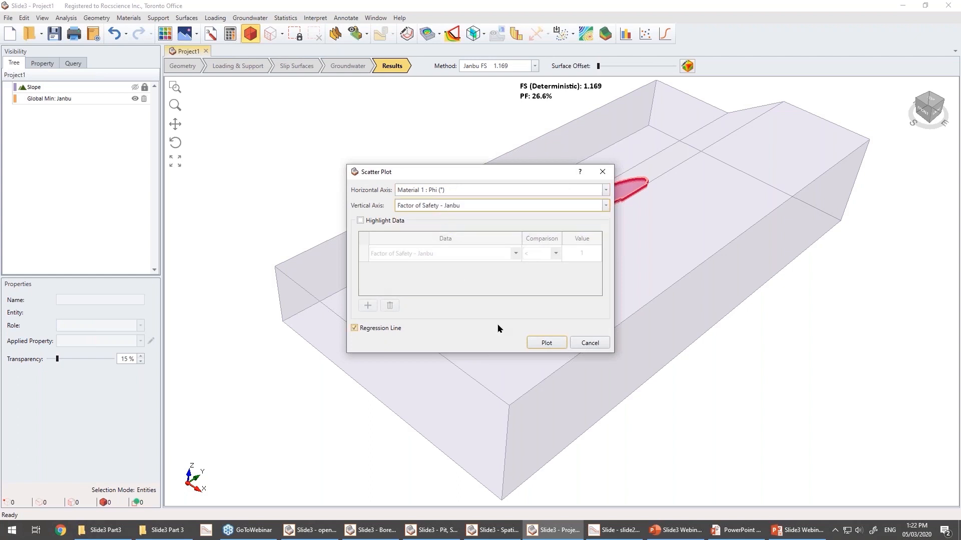
left_click(547, 342)
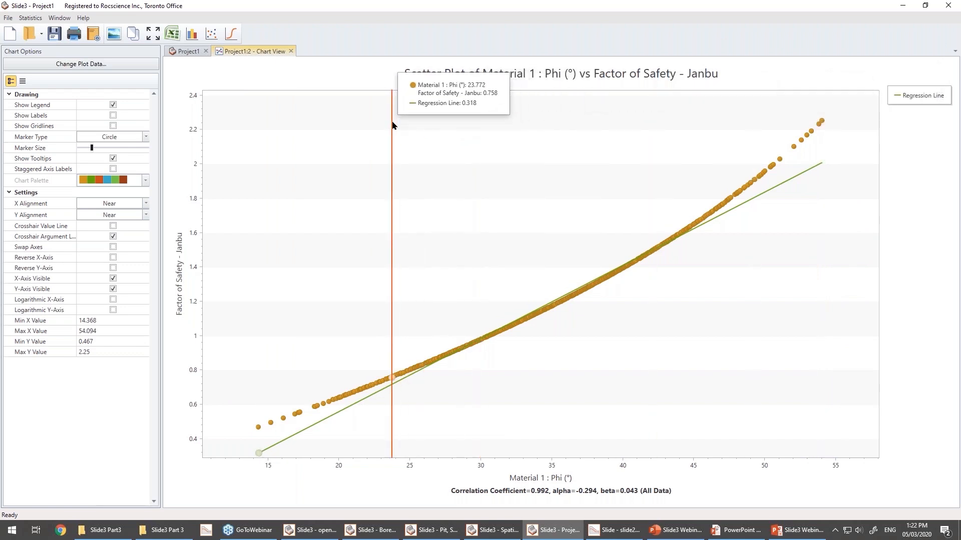
Close the scatter plot and plot a 30-bin histogram of Factor of Safety - Janbu highlighting values below 1.
left_click(291, 51)
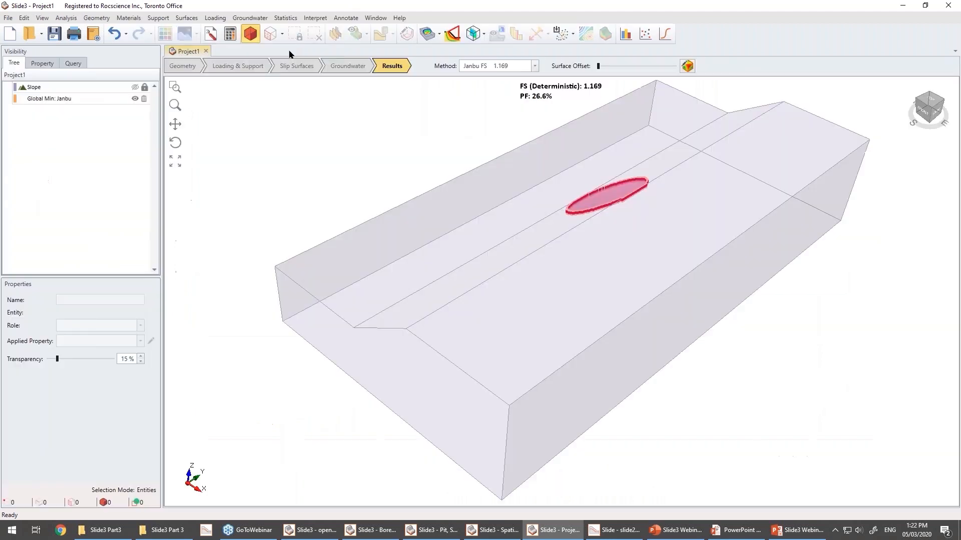
left_click(625, 34)
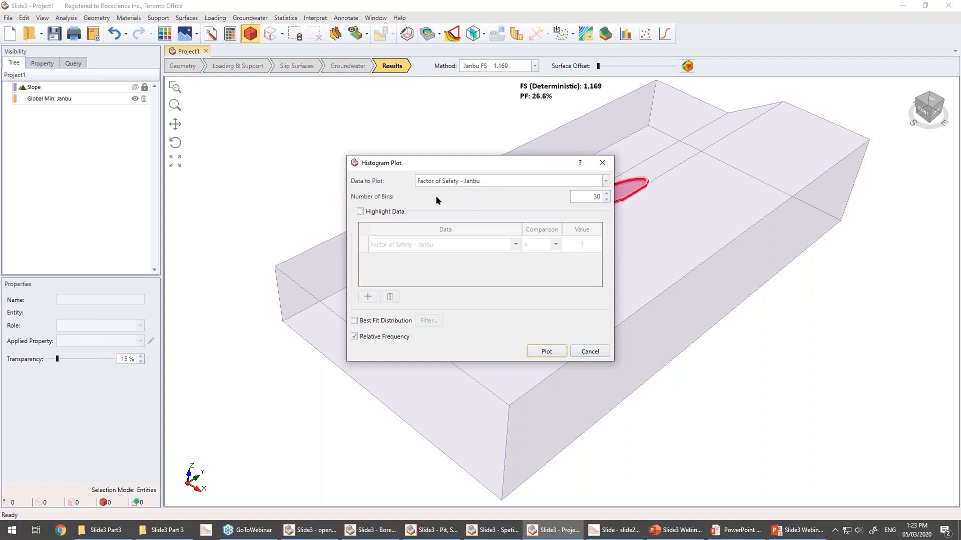
left_click(362, 211)
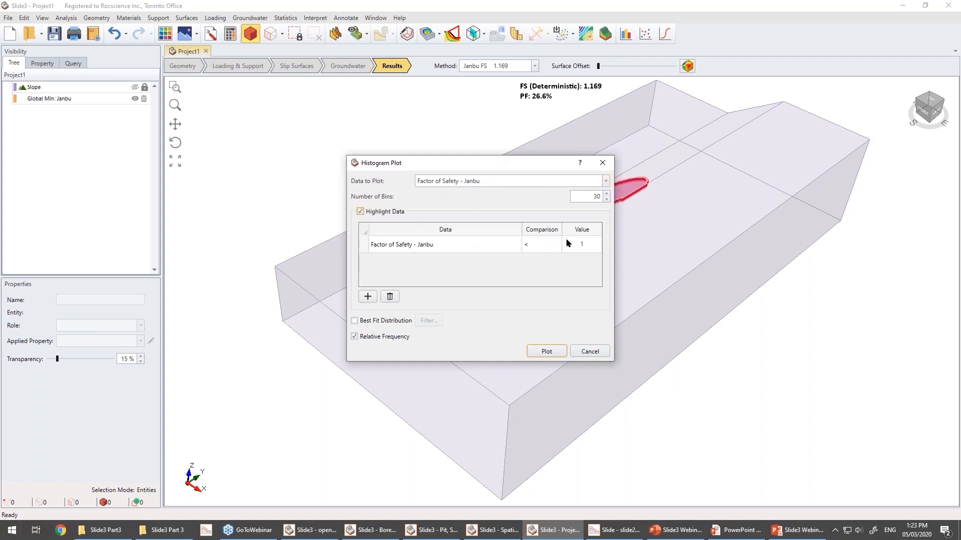
left_click(546, 350)
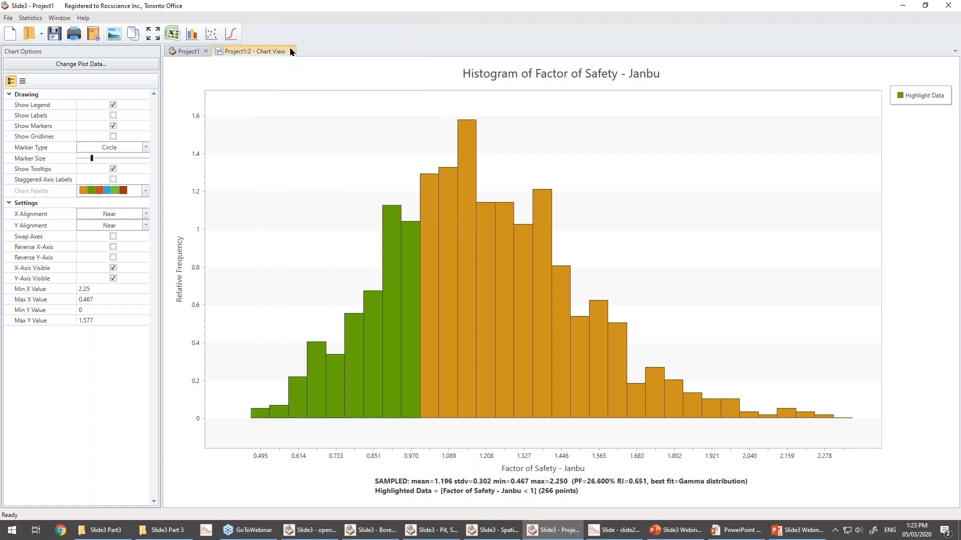
Switch the histogram to Material 1 Phi without highlighted data and overlay its input distribution.
right_click(321, 126)
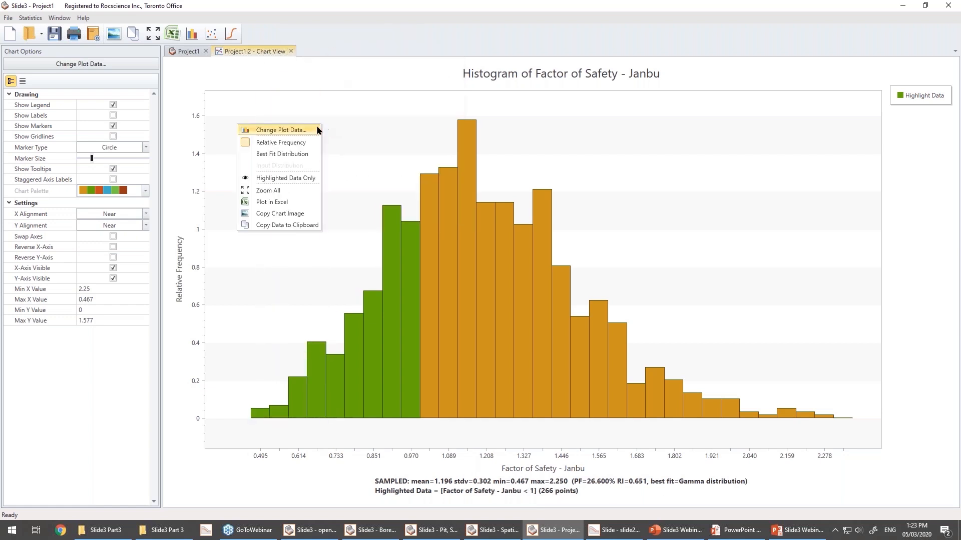
left_click(300, 130)
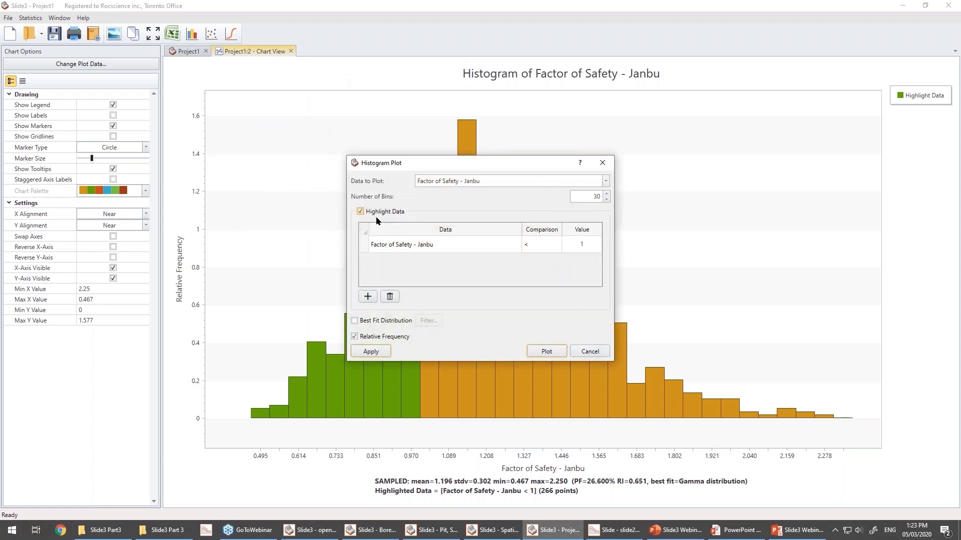
left_click(360, 211)
left_click(485, 182)
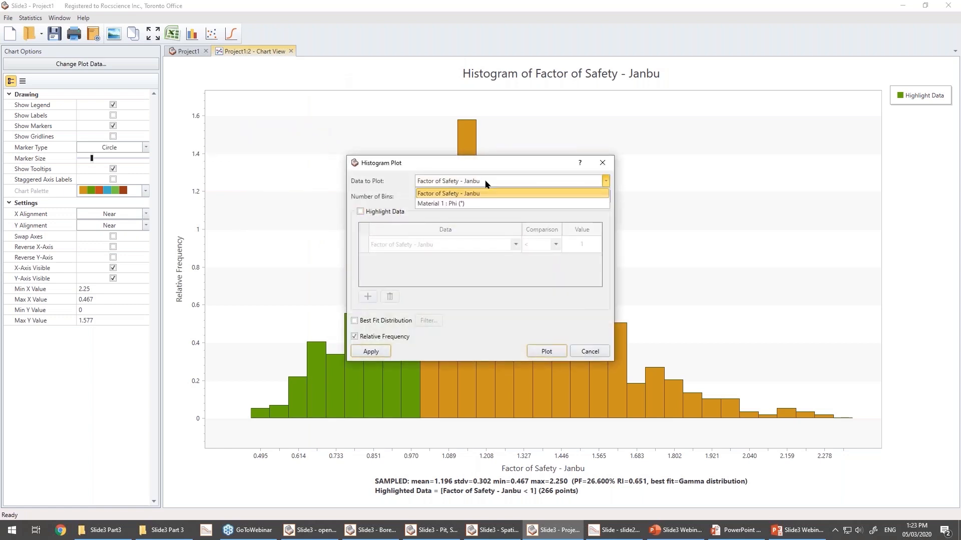
left_click(457, 203)
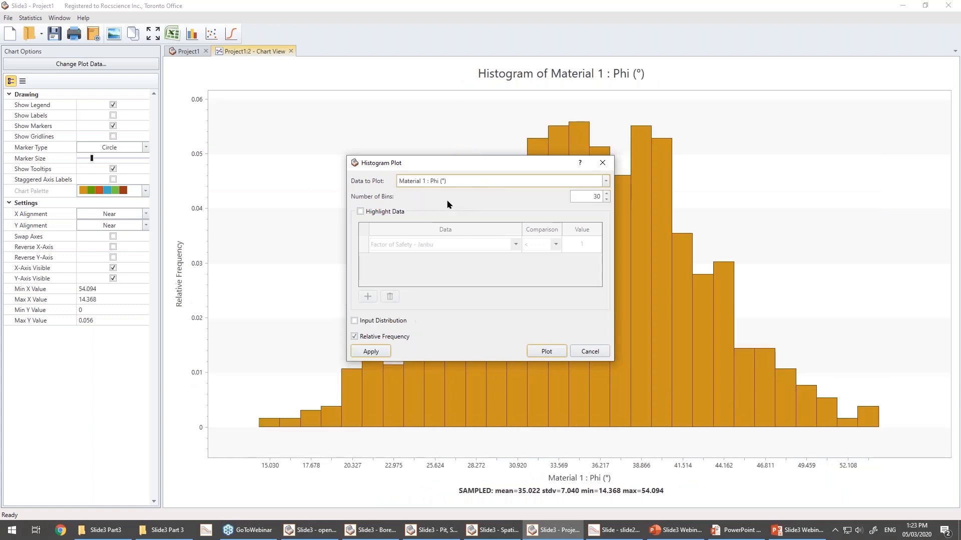
left_click(545, 352)
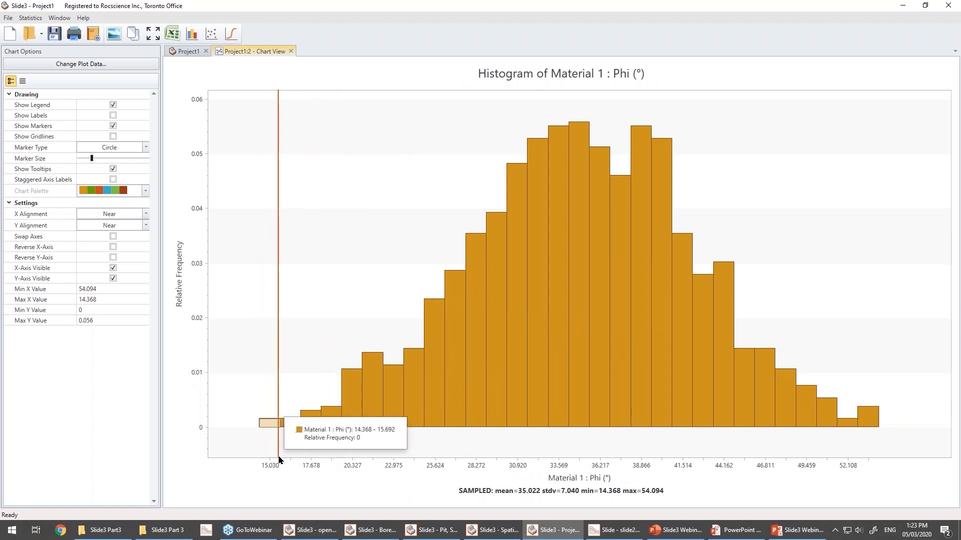
right_click(313, 169)
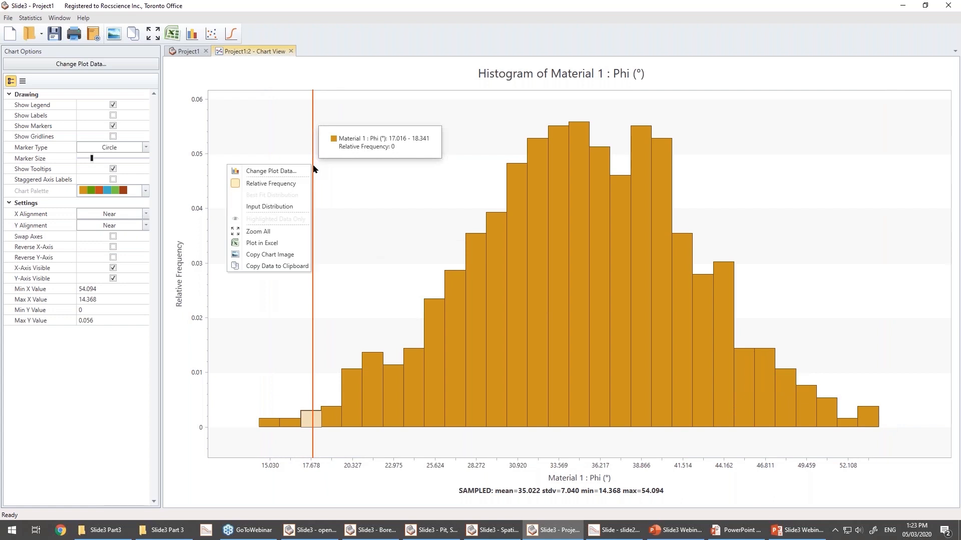
left_click(280, 206)
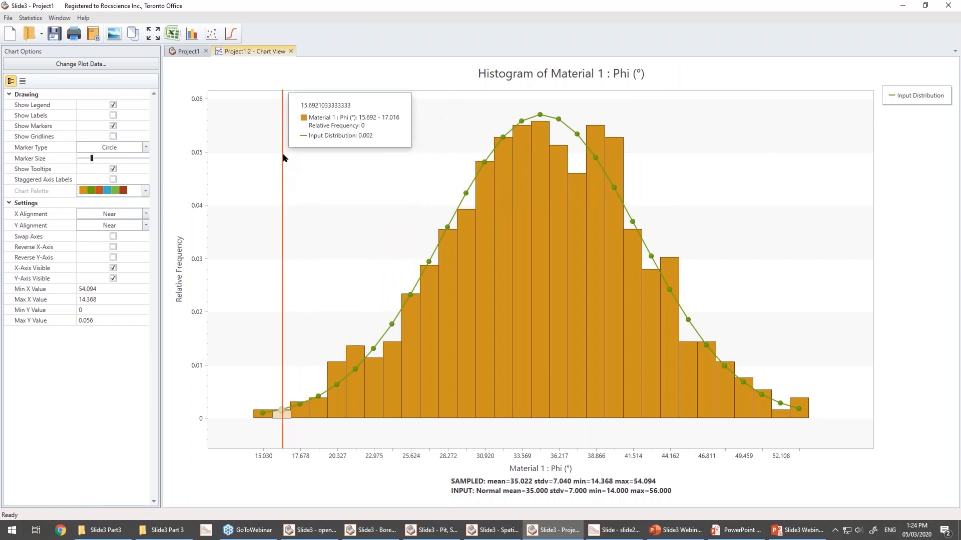
Change the statistics sampling method to Latin-Hypercube in the project settings and recompute the analysis.
left_click(182, 52)
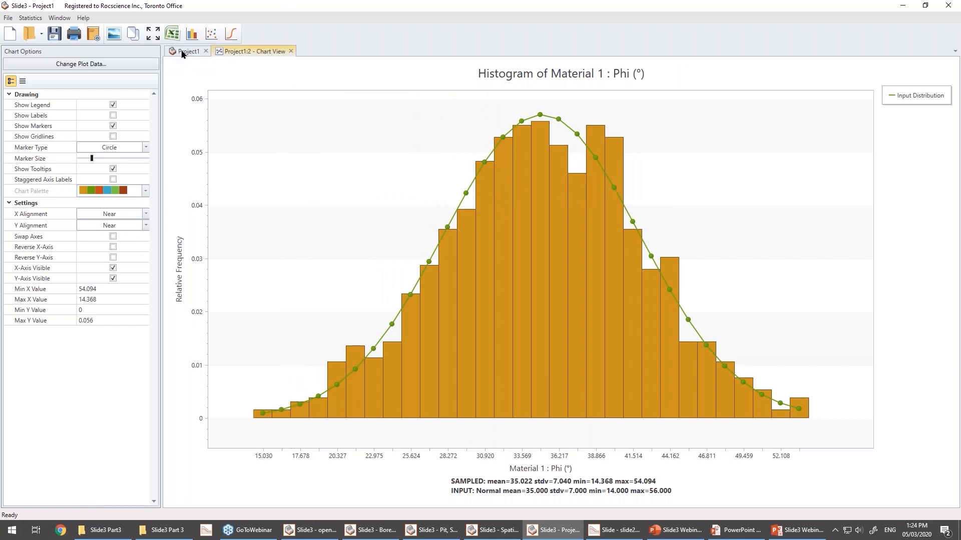
left_click(210, 35)
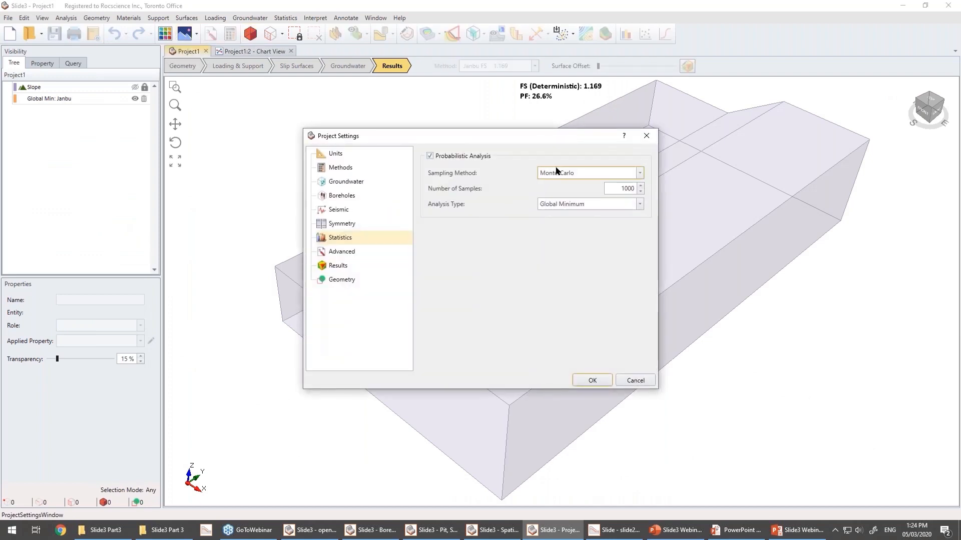
left_click(559, 174)
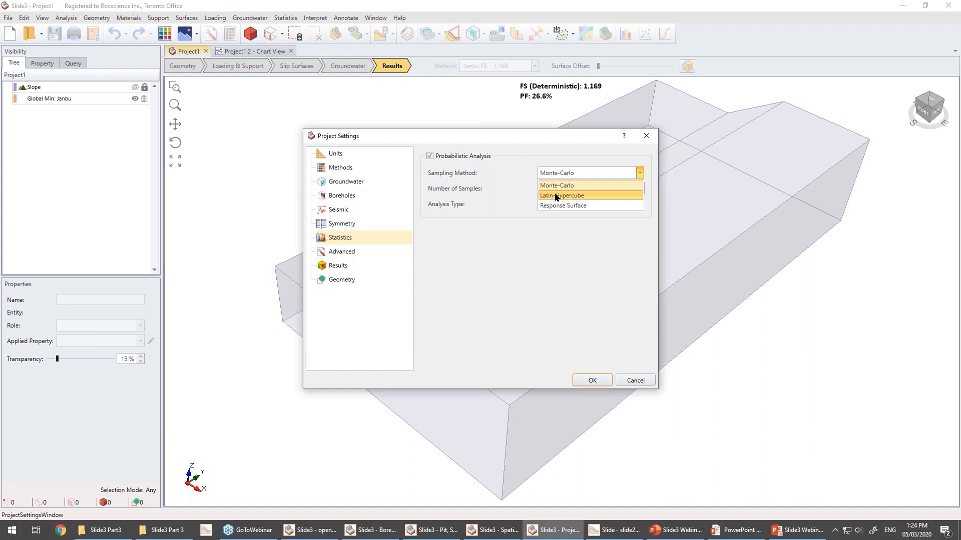
left_click(560, 192)
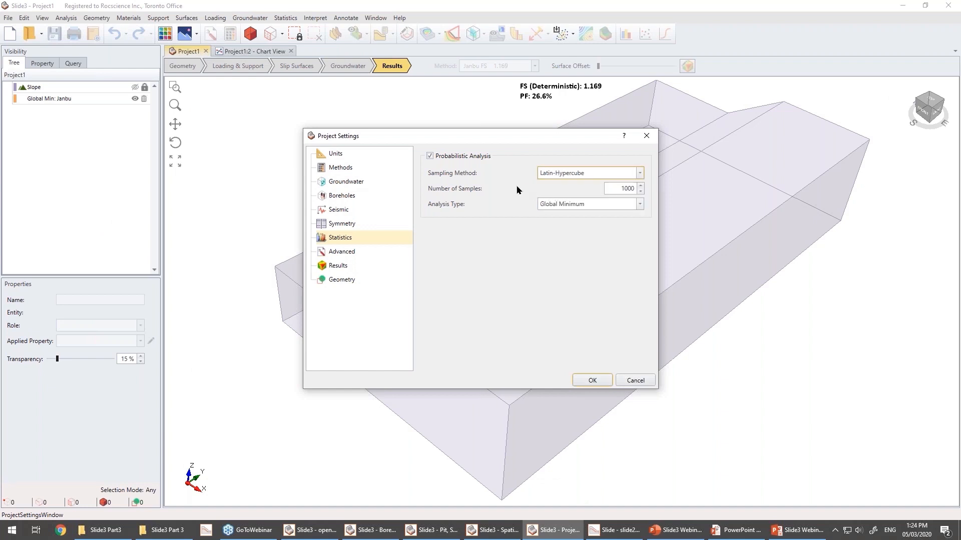
left_click(580, 379)
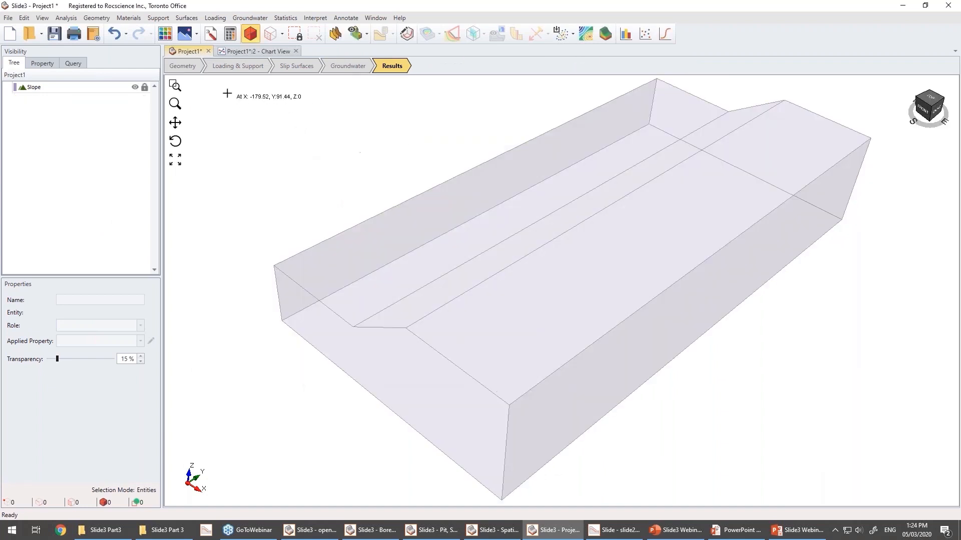
left_click(229, 34)
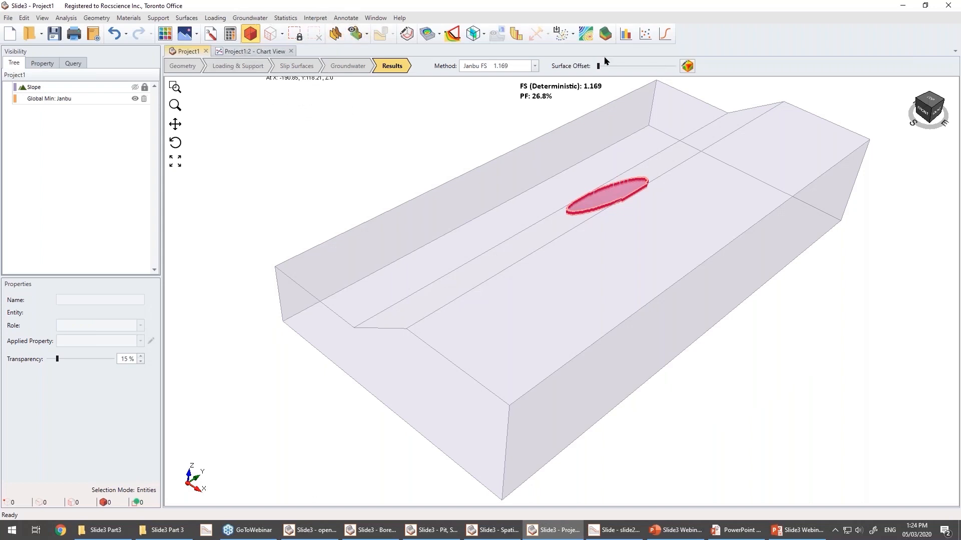
Plot a new Material 1 Phi histogram with input distribution and tile it beside the earlier histogram for comparison.
left_click(626, 35)
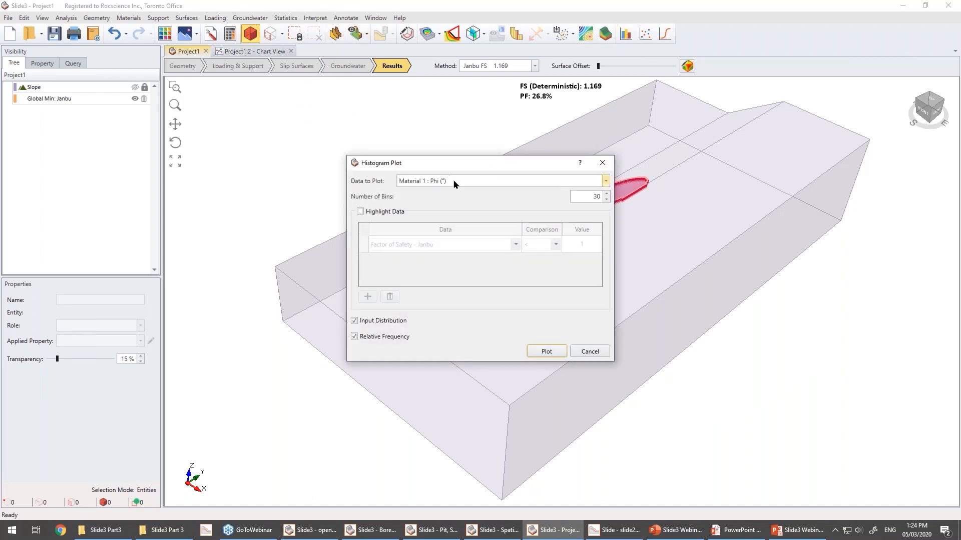
left_click(545, 352)
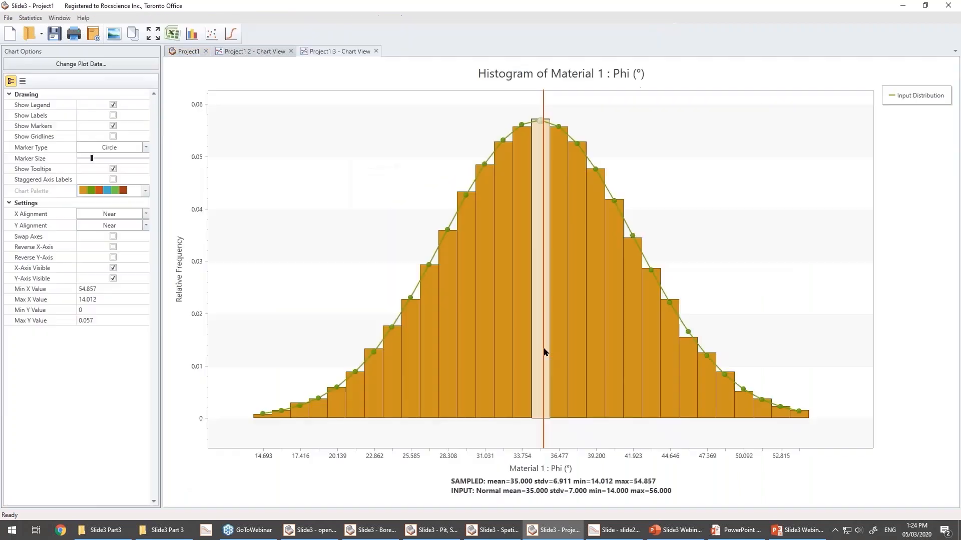
left_click(56, 15)
left_click(57, 42)
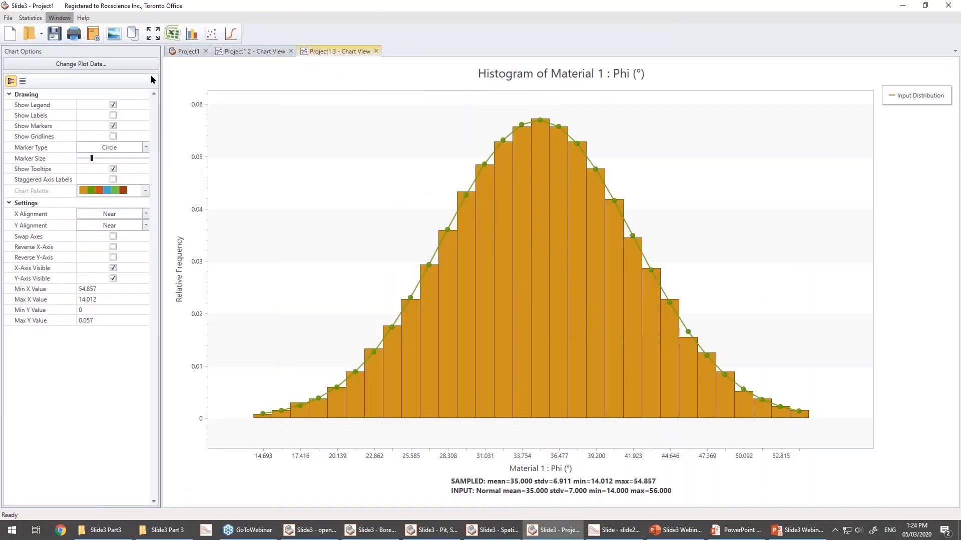
left_click_drag(453, 51, 268, 55)
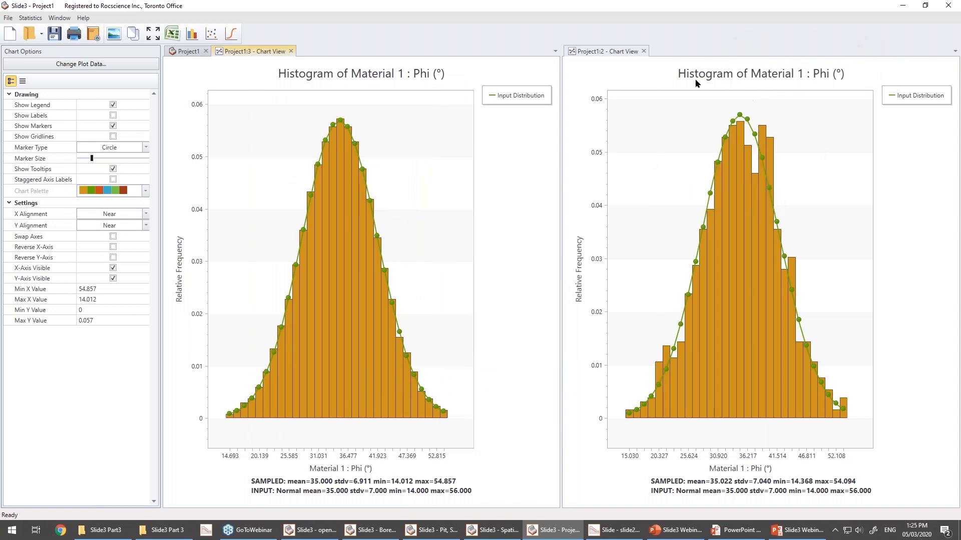
Close both chart views and display all slip surfaces on the slope model.
left_click(644, 50)
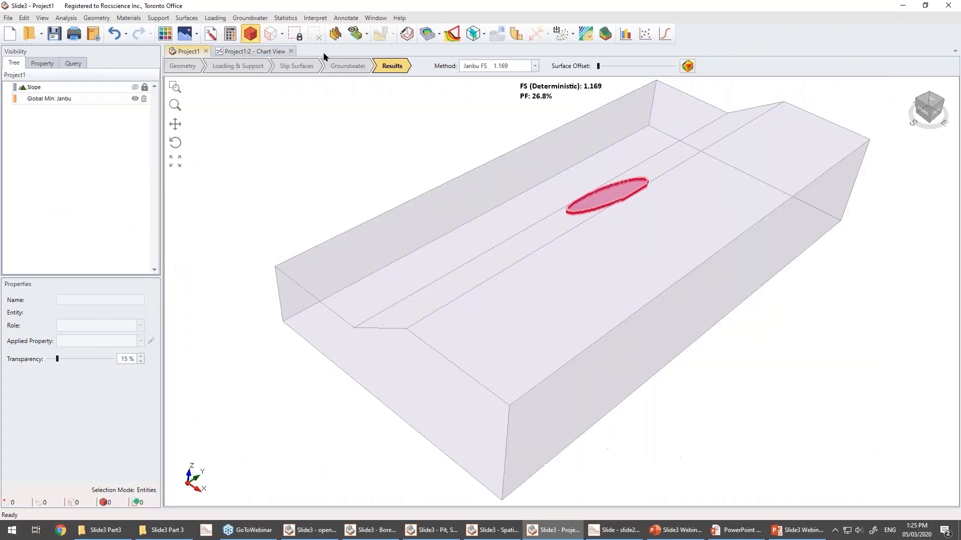
left_click(291, 52)
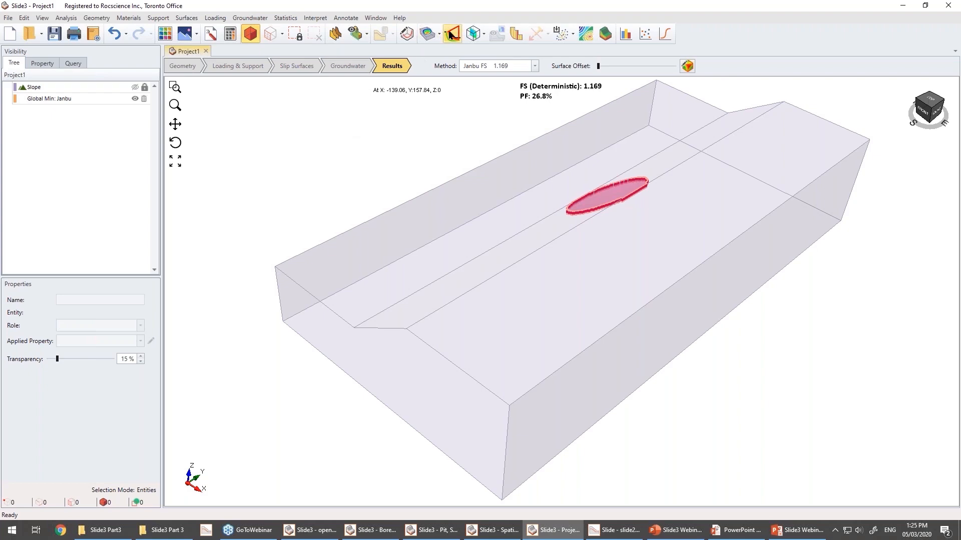
mouse_move(465, 285)
left_mouse_down()
mouse_move(406, 256)
mouse_move(495, 276)
mouse_move(440, 211)
mouse_move(616, 290)
mouse_move(813, 252)
mouse_move(440, 311)
left_mouse_up()
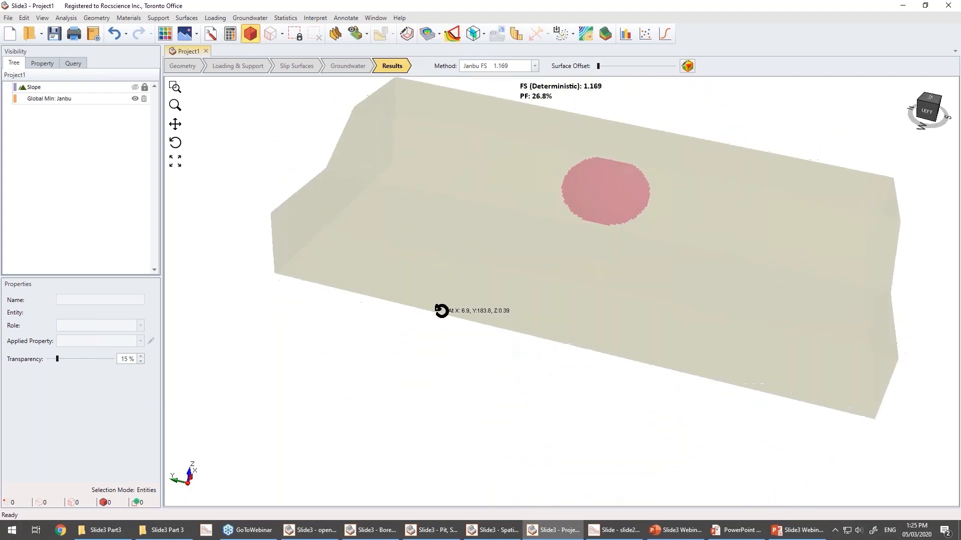
left_click(450, 35)
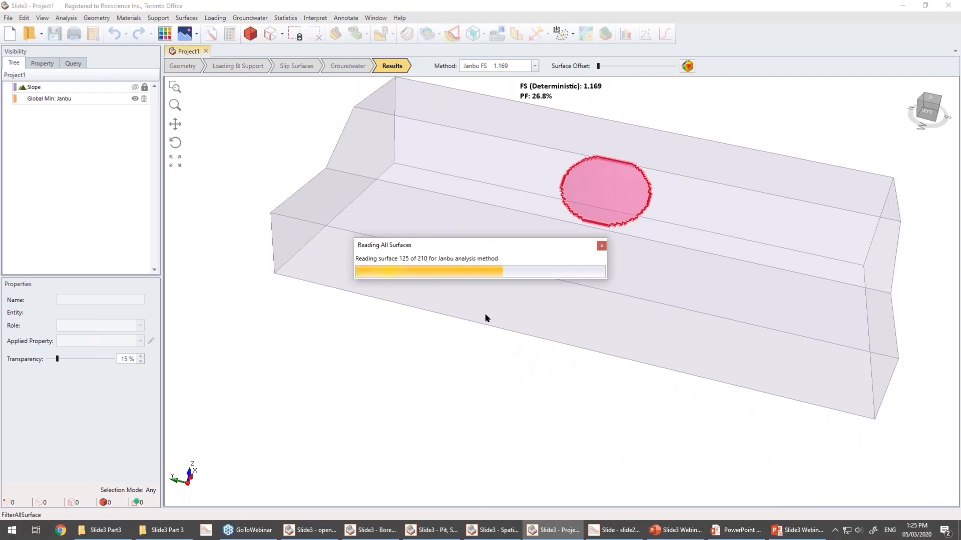
left_click_drag(634, 140, 464, 132)
left_click(468, 132)
mouse_move(494, 266)
right_mouse_down()
mouse_move(643, 253)
mouse_move(482, 257)
right_mouse_up()
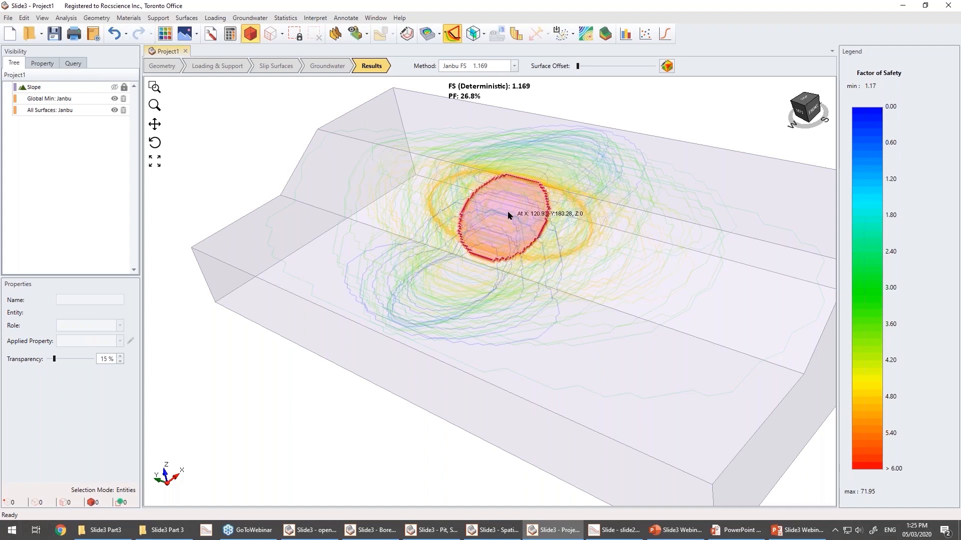
left_click(211, 34)
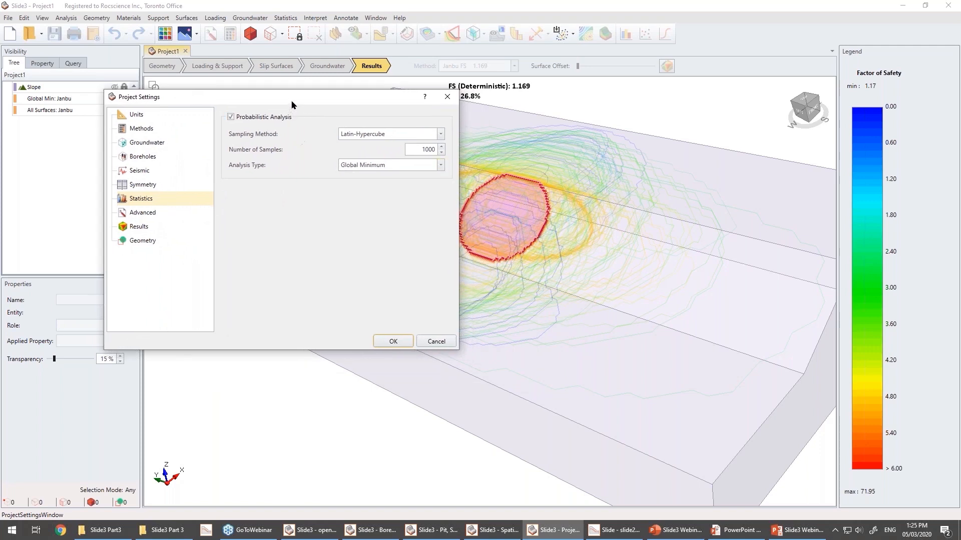
left_click_drag(294, 102, 254, 98)
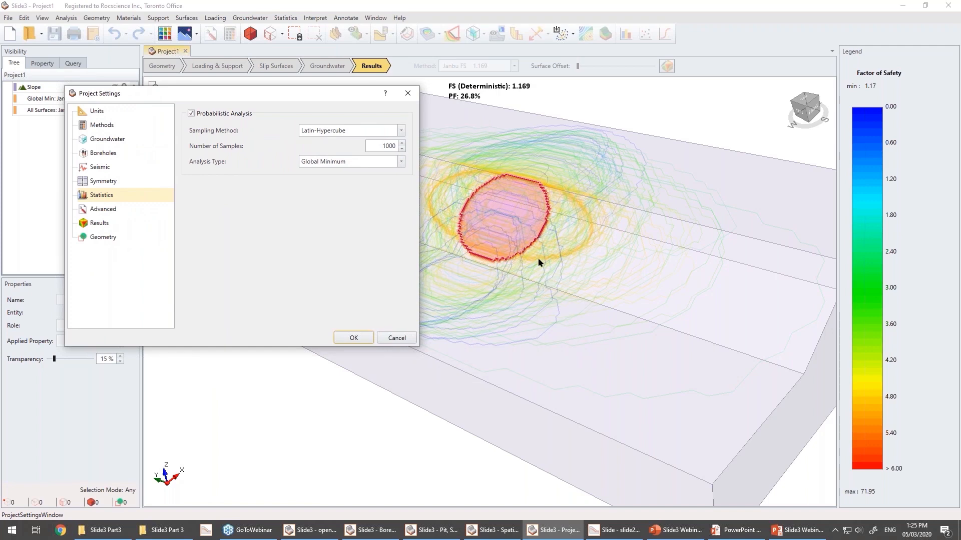
left_click(326, 161)
left_click(333, 193)
left_click_drag(301, 97, 245, 115)
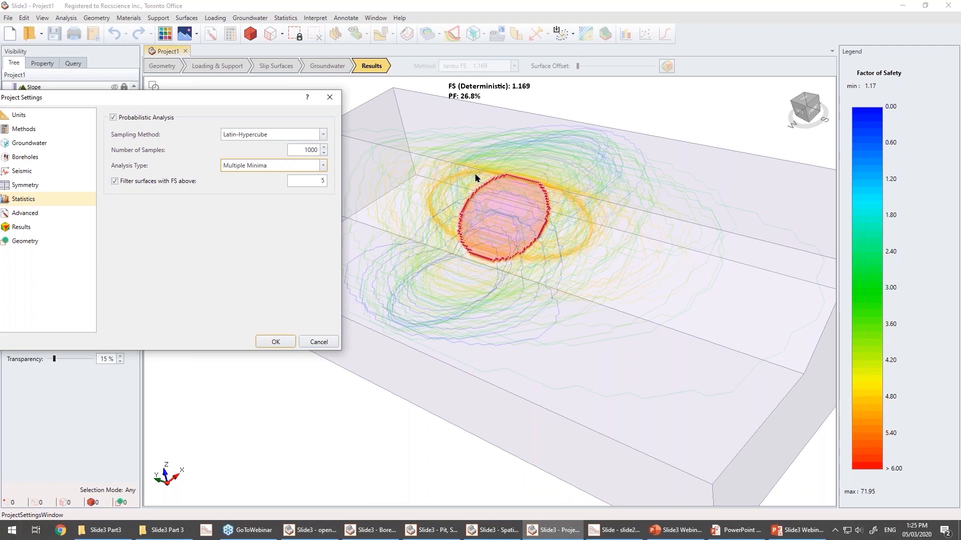
left_click(319, 342)
right_click_drag(376, 327, 457, 281)
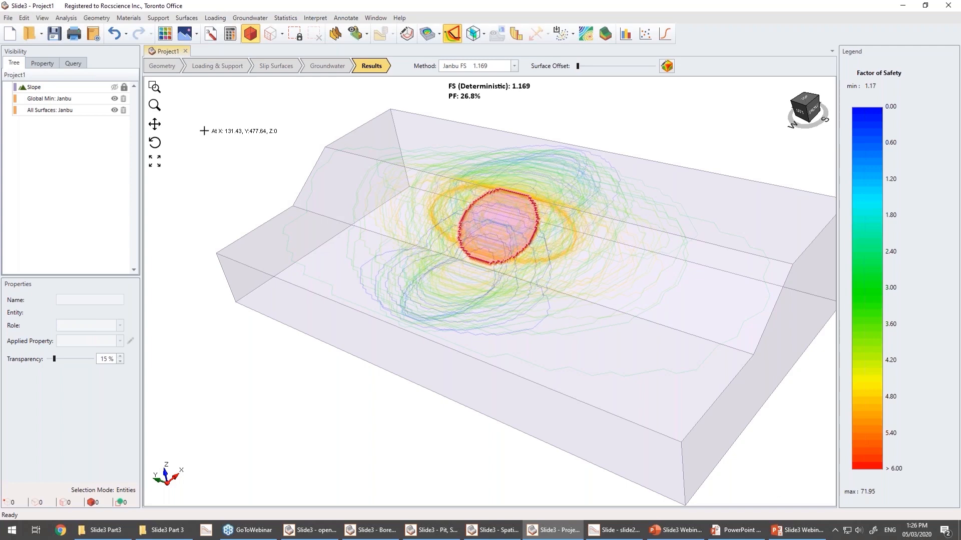
left_click(12, 18)
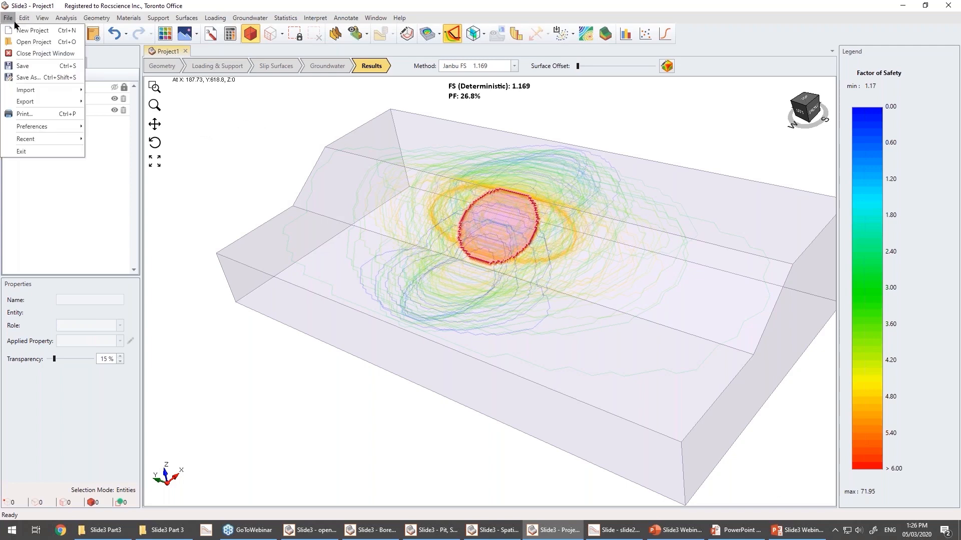
Import the failure surface geometry file from the Slide3 Part 3 project folder into the model.
mouse_move(62, 89)
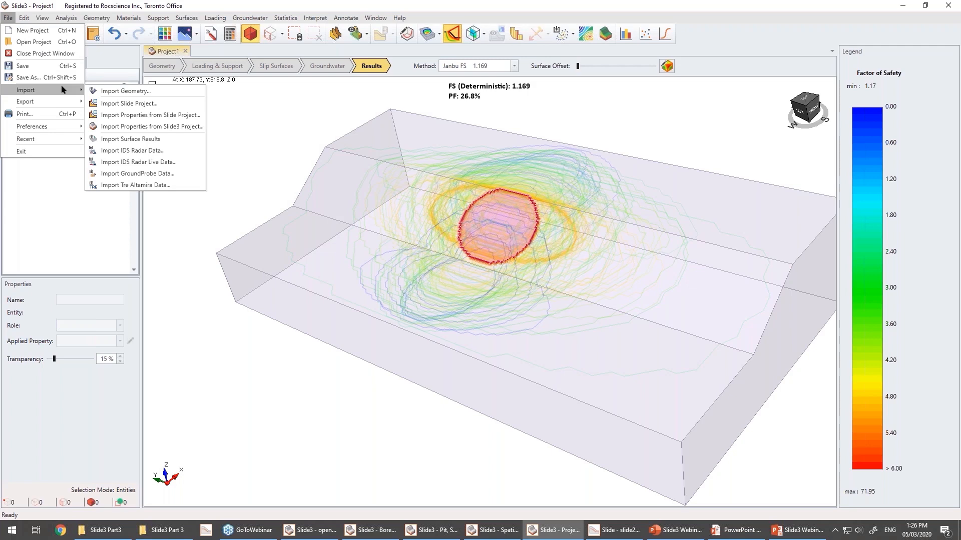
left_click(105, 91)
left_click_drag(289, 93, 367, 127)
scroll(172, 178, "up", 5)
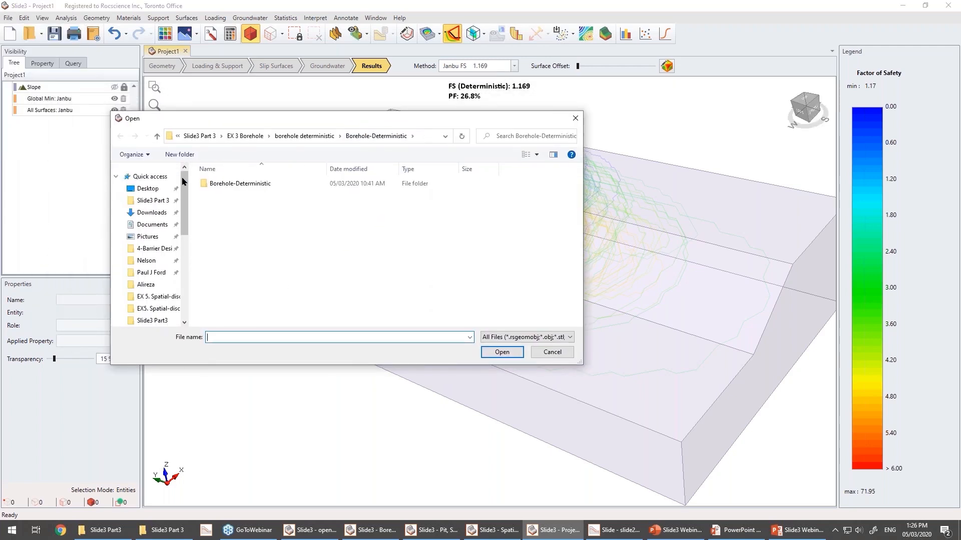
left_click(155, 201)
left_click(223, 169)
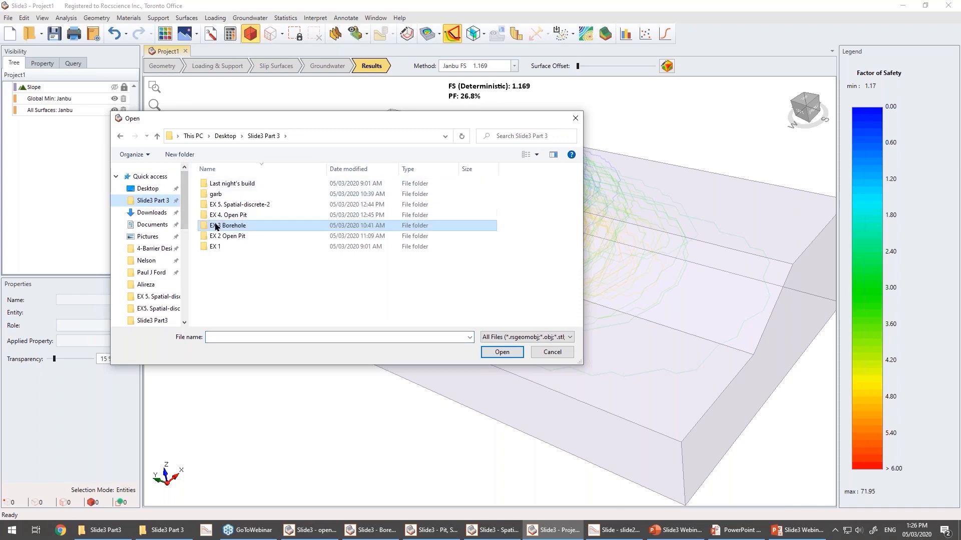
double_click(220, 246)
double_click(227, 184)
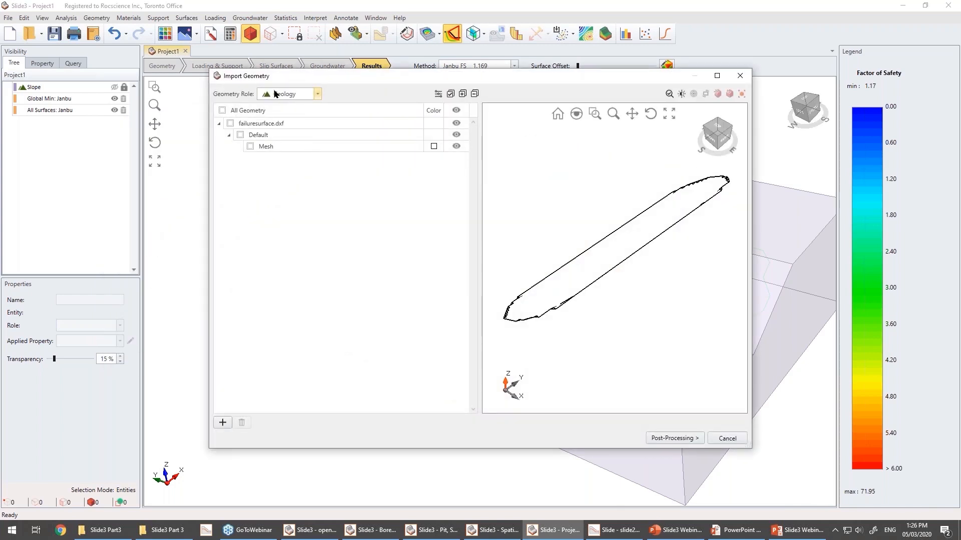
left_click(278, 94)
left_click(281, 116)
left_click(222, 111)
left_click(688, 440)
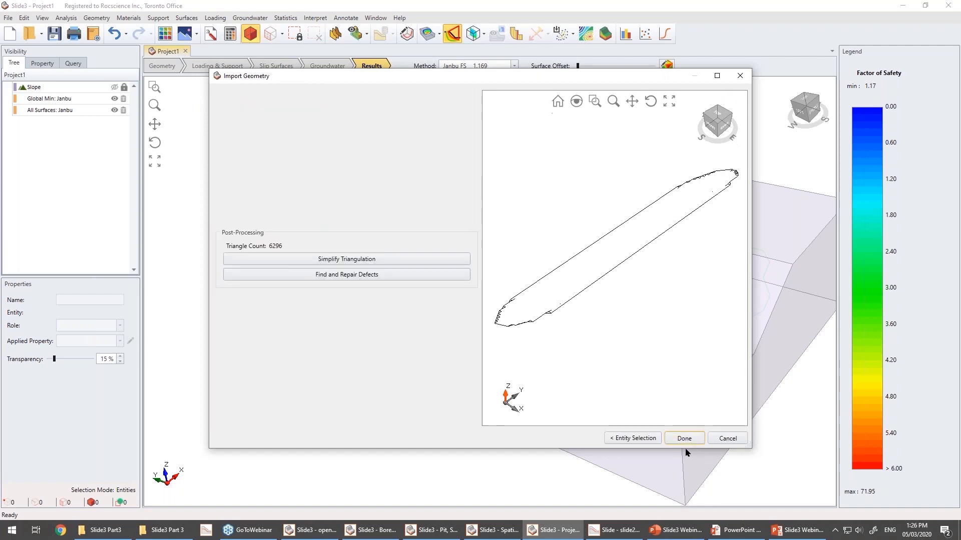
left_click(683, 439)
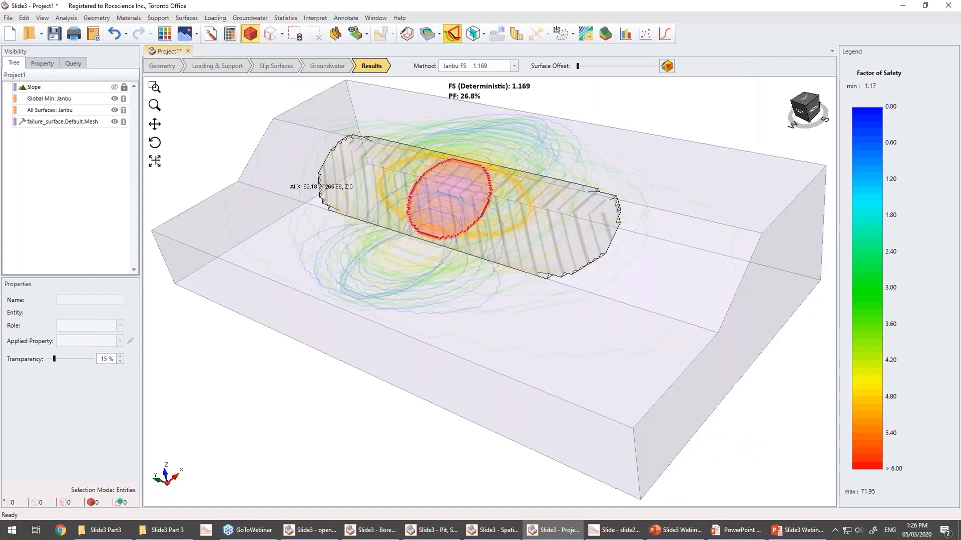
Delete the Global Min and All Surfaces result entries so only the slope and imported failure surface remain.
left_click(123, 110)
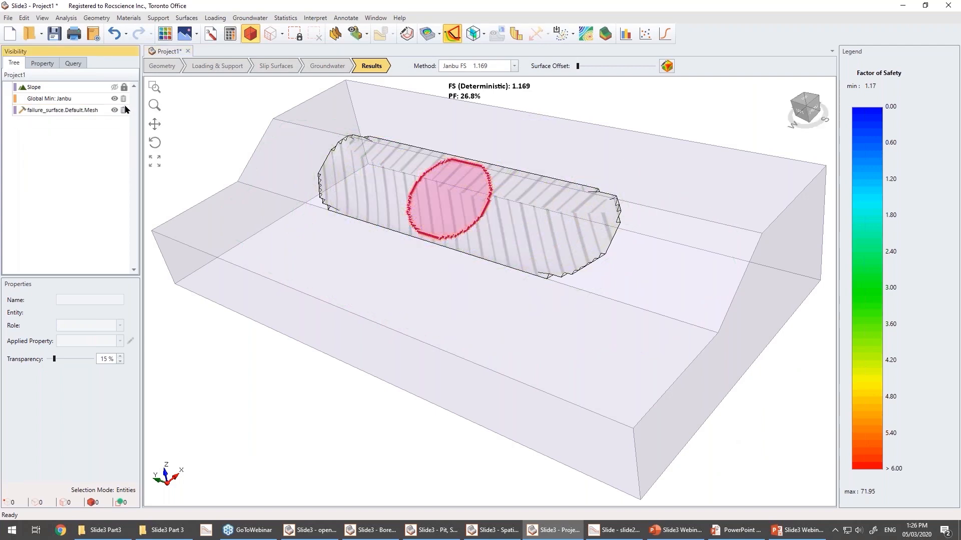
left_click(123, 99)
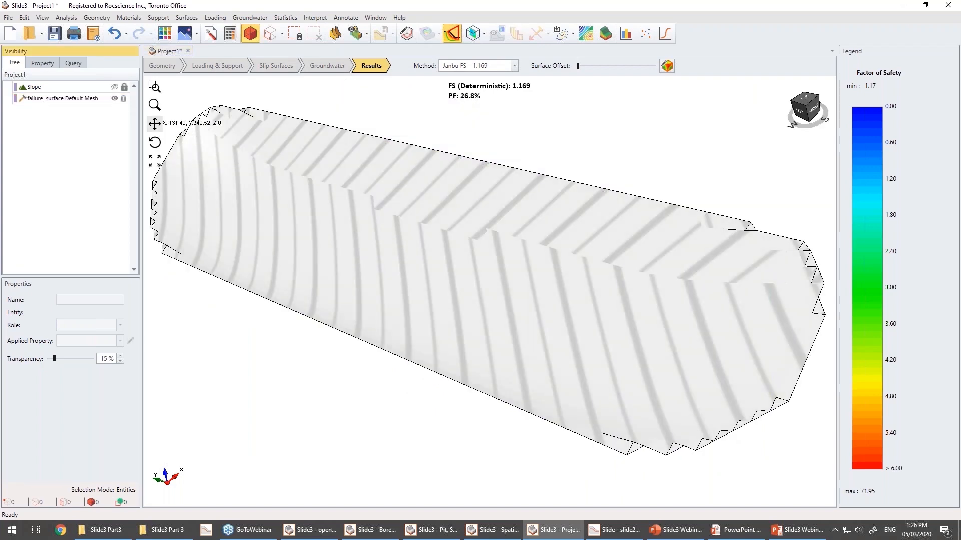
left_click(114, 87)
scroll(334, 255, "down", 7)
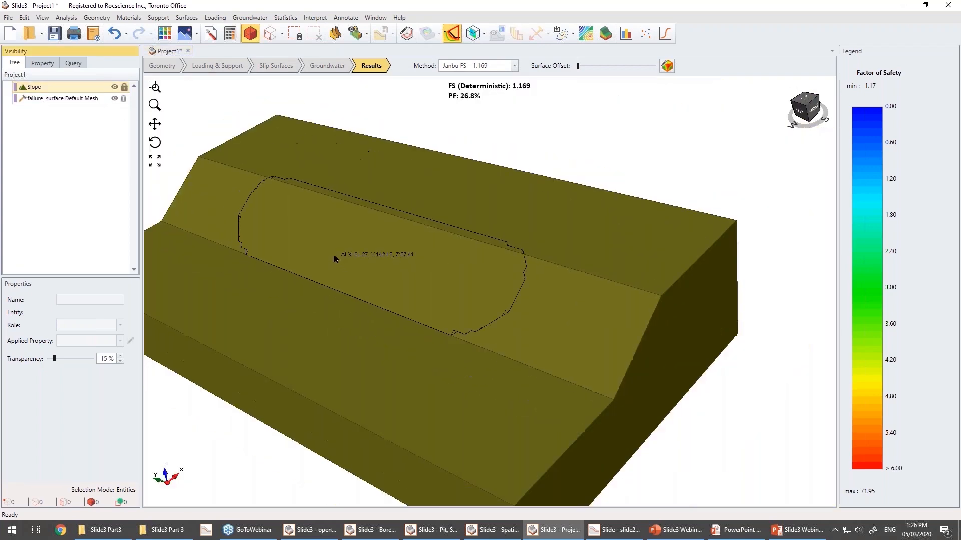
left_click_drag(545, 407, 540, 312)
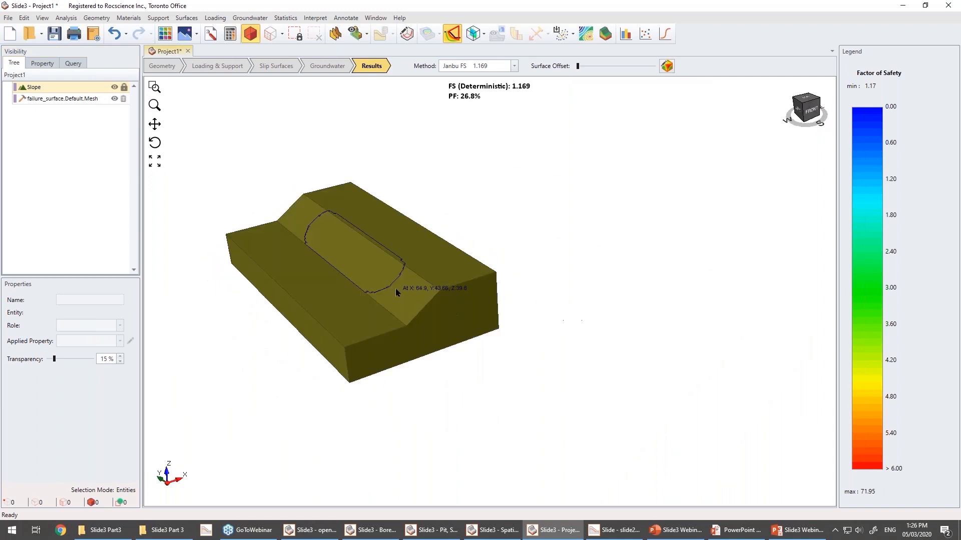
scroll(398, 287, "up", 3)
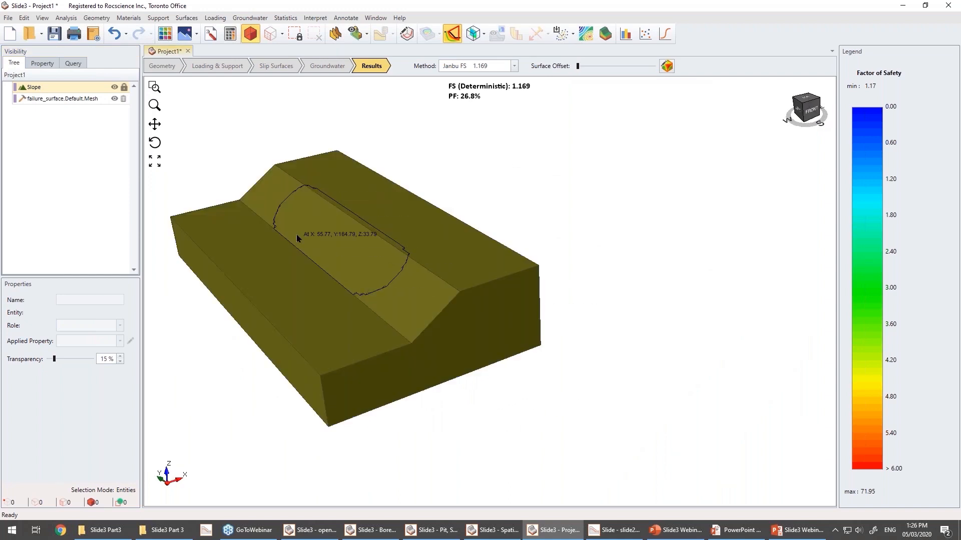
Add a general user-defined slip surface named User Defined Surface 1 from the existing failure_surface.Default.Mesh.
left_click(187, 18)
mouse_move(190, 71)
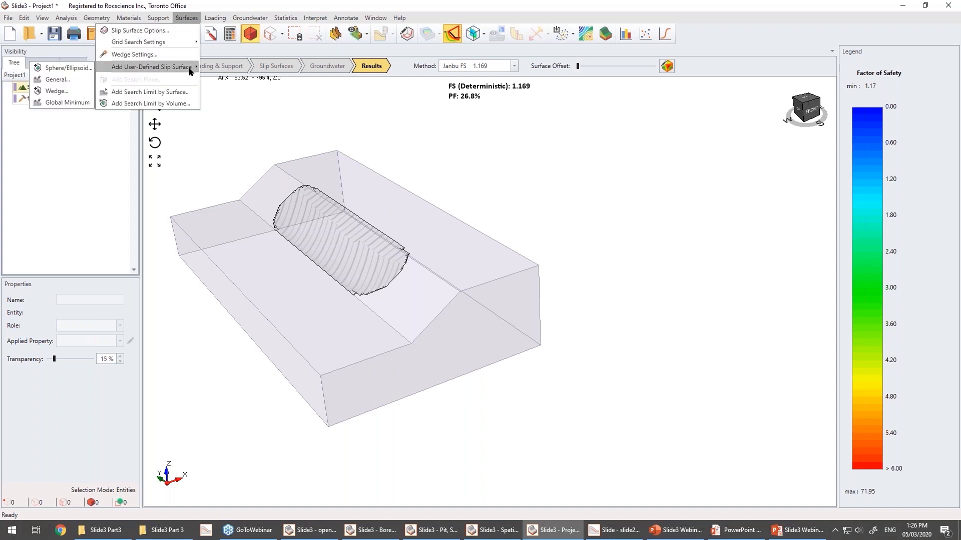
left_click(57, 79)
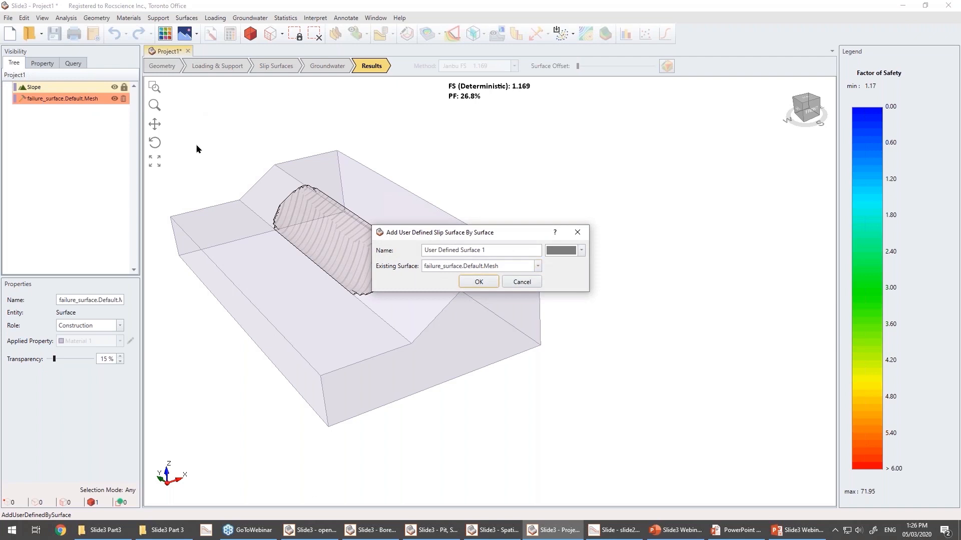
left_click(478, 282)
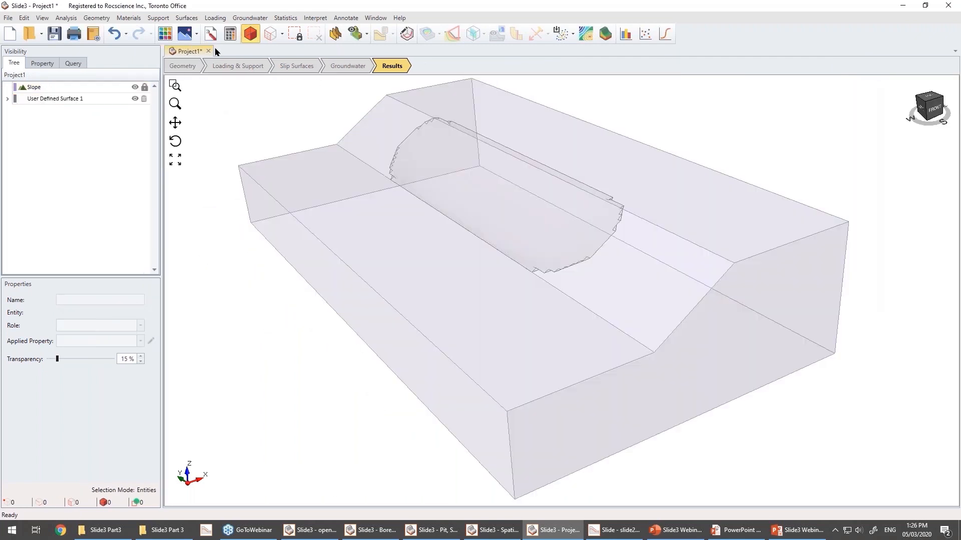
Set the slip surface generation method to User-Defined Surfaces.
left_click(190, 18)
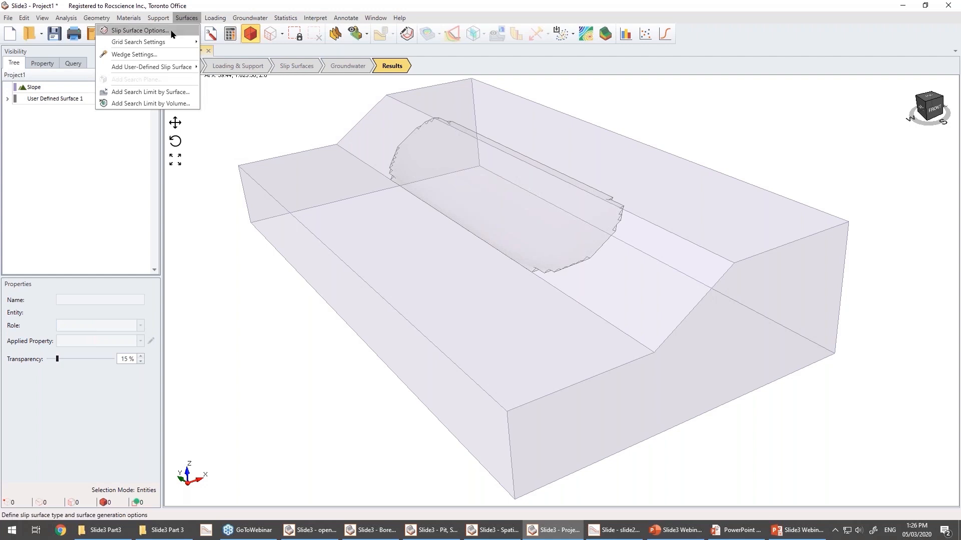
left_click(139, 30)
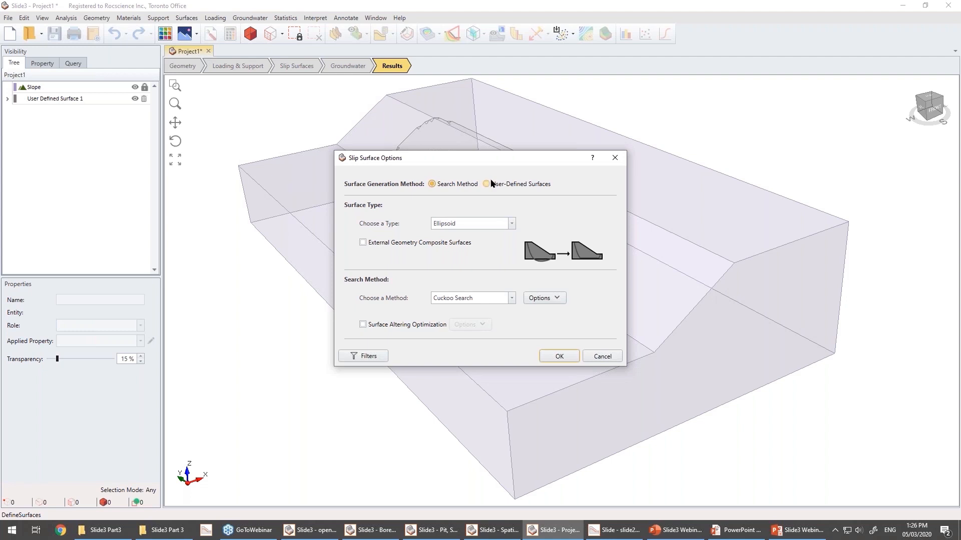
left_click(514, 185)
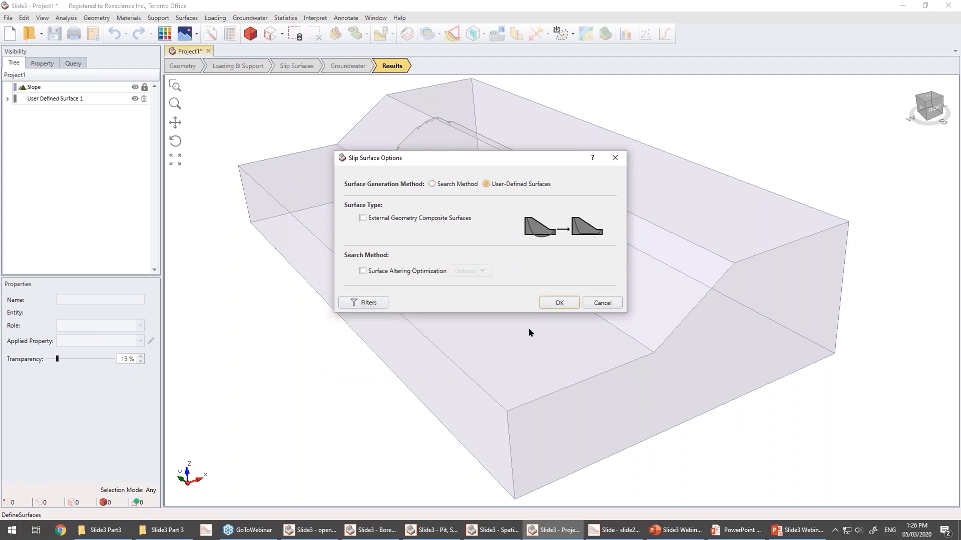
left_click(557, 303)
middle_click_drag(350, 372, 709, 184)
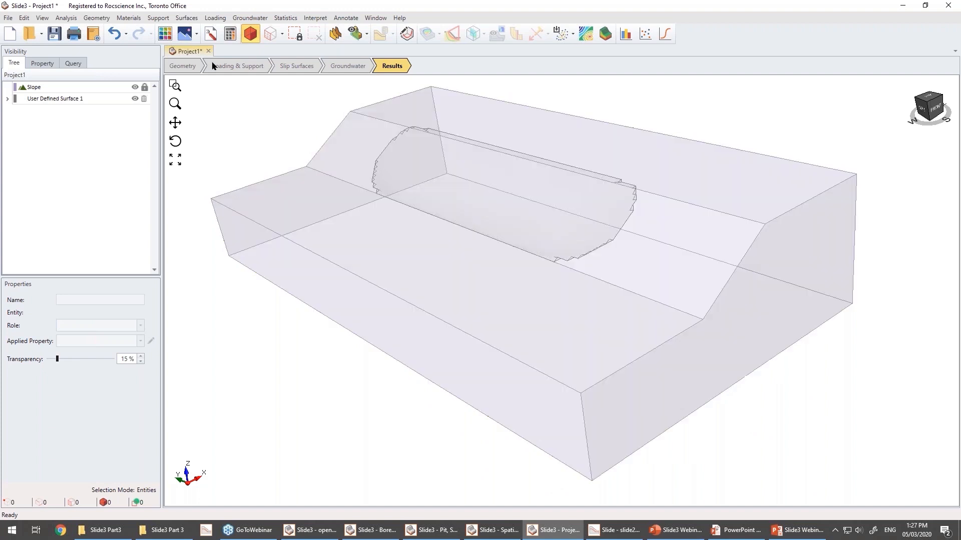
Change the Material 1 Phi distribution to Uniform in the material statistics and recompute the analysis.
left_click(291, 19)
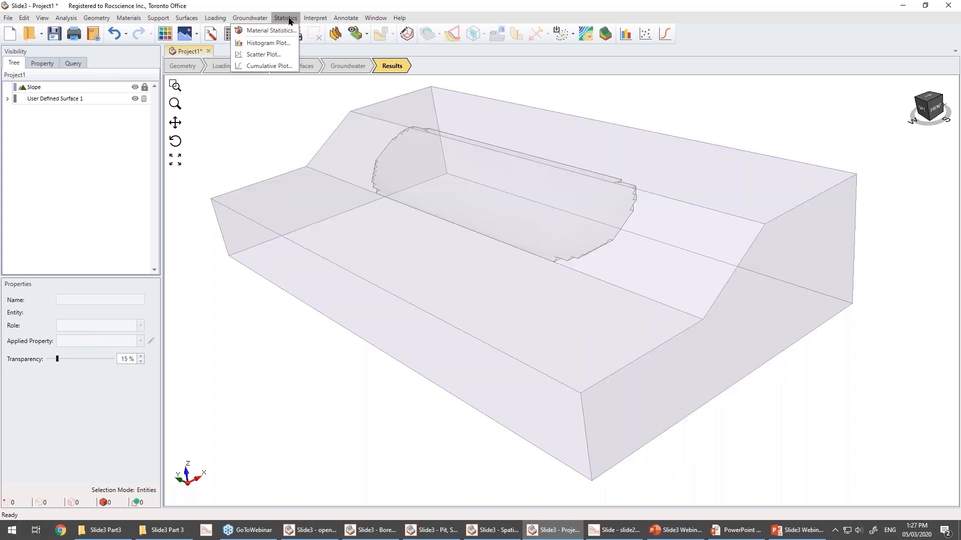
left_click(270, 30)
left_click_drag(408, 172, 370, 156)
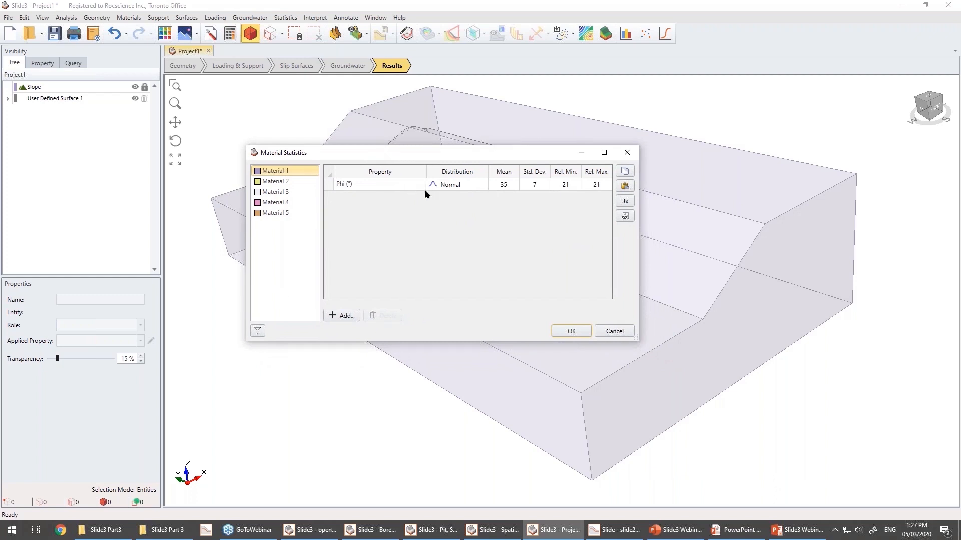
left_click(483, 184)
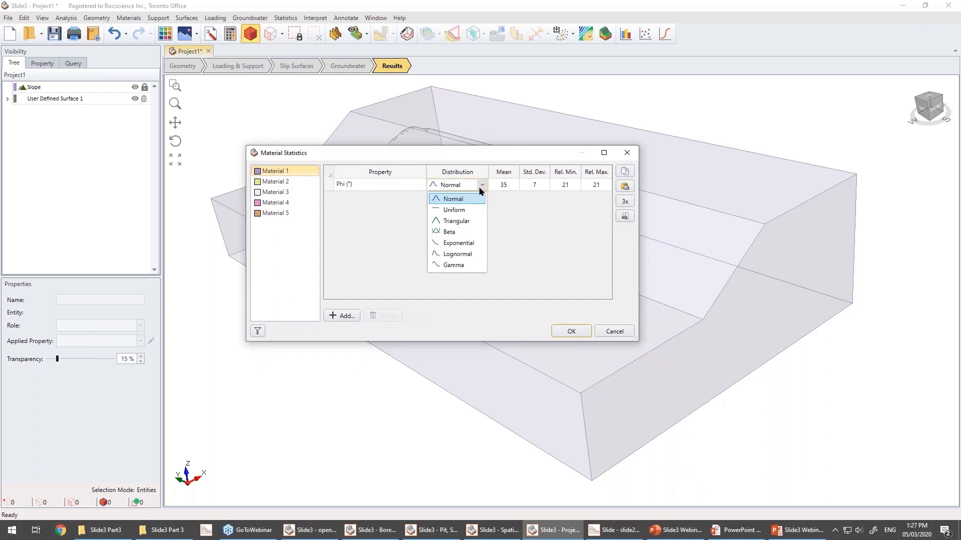
left_click(467, 211)
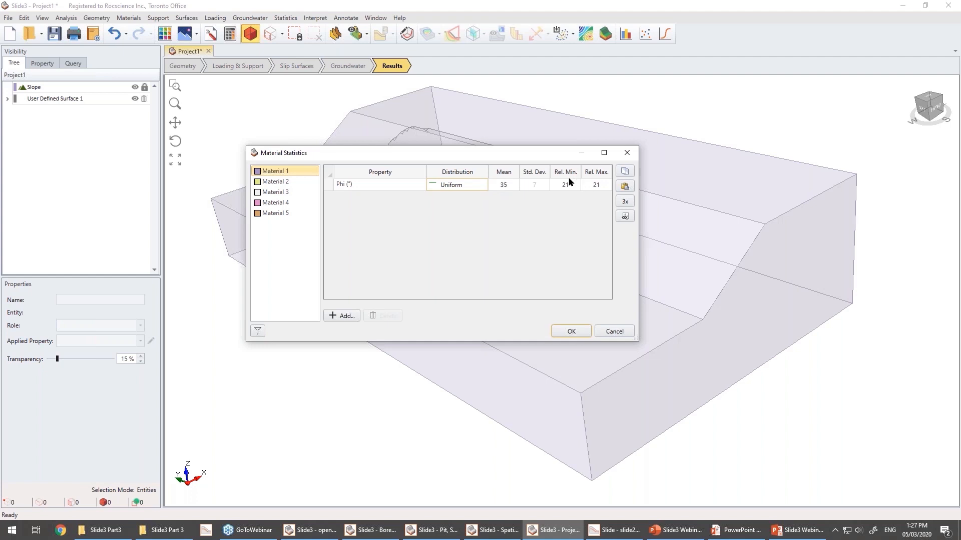
left_click(570, 333)
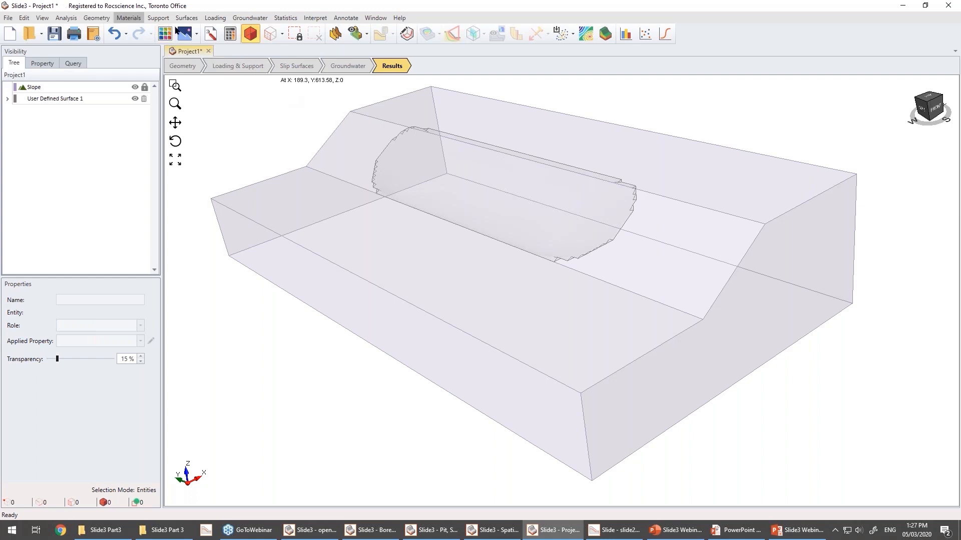
left_click(231, 36)
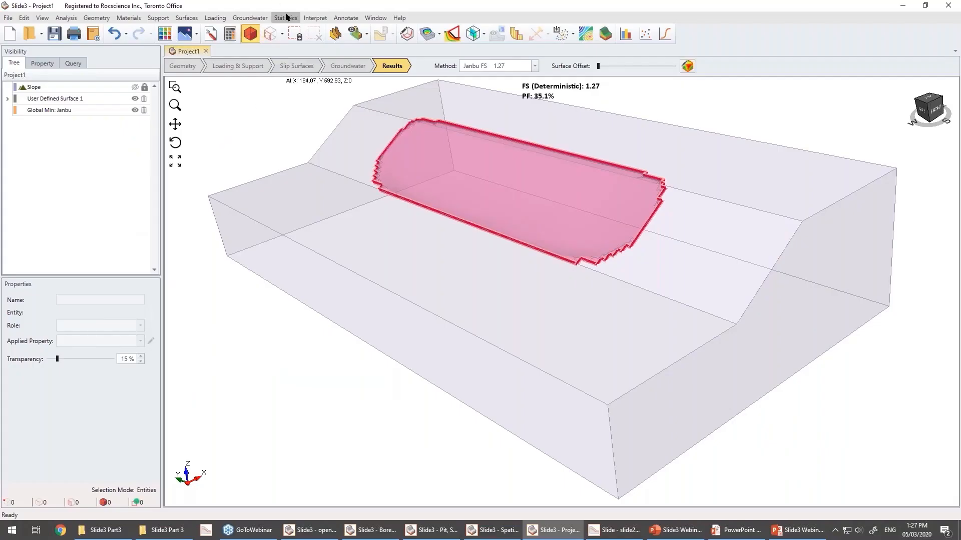
Plot a scatter of Material 1 Phi against Factor of Safety - Janbu, highlighting factor of safety data with a Range comparison.
left_click(285, 18)
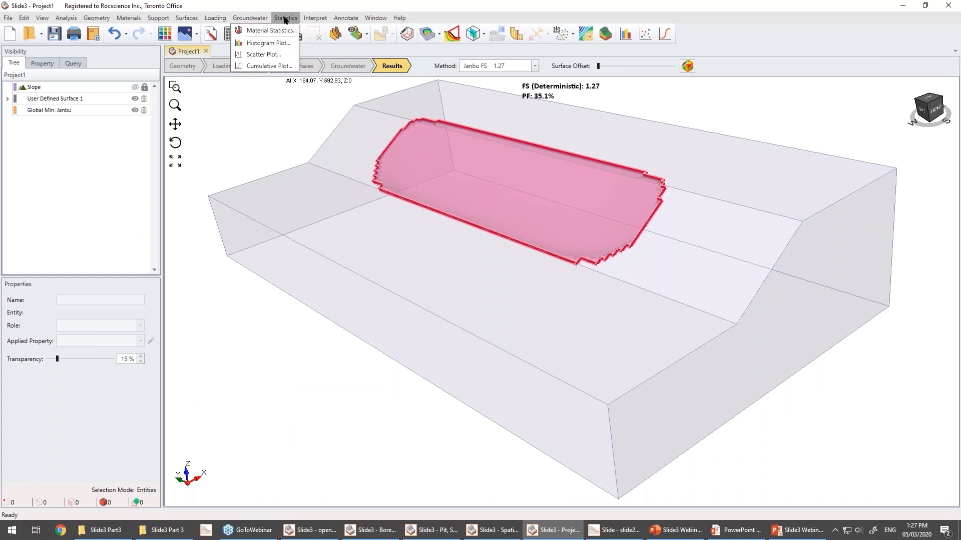
left_click(264, 54)
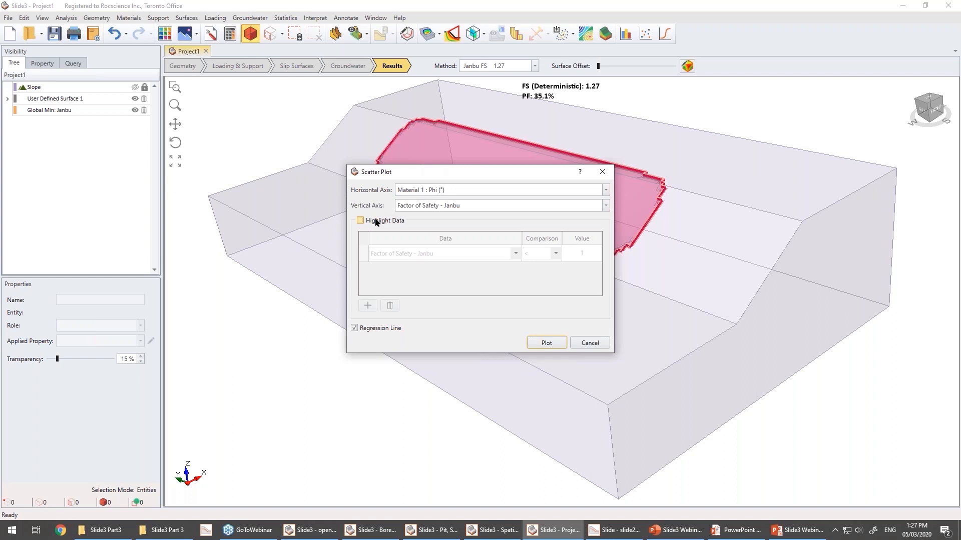
left_click(376, 221)
left_click(556, 254)
left_click(556, 255)
left_click(555, 253)
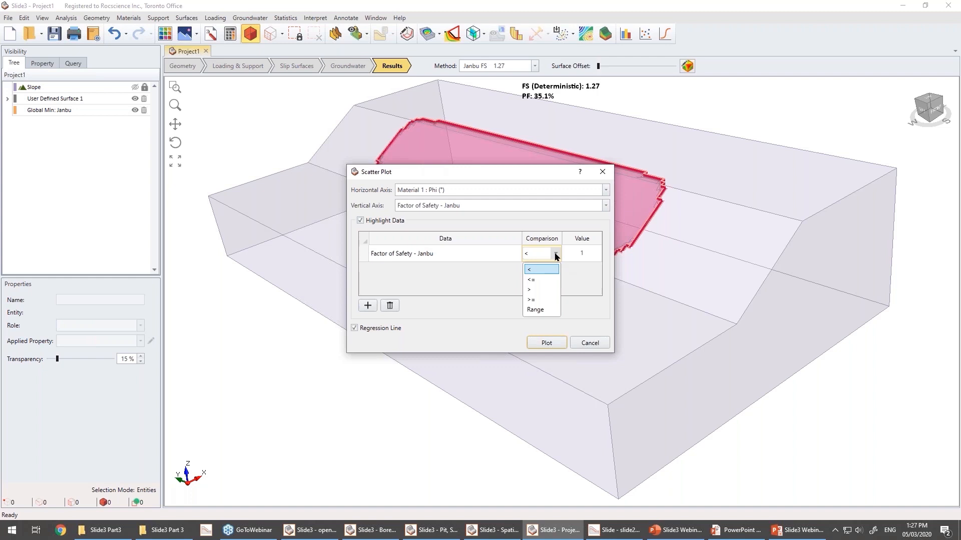
left_click(536, 310)
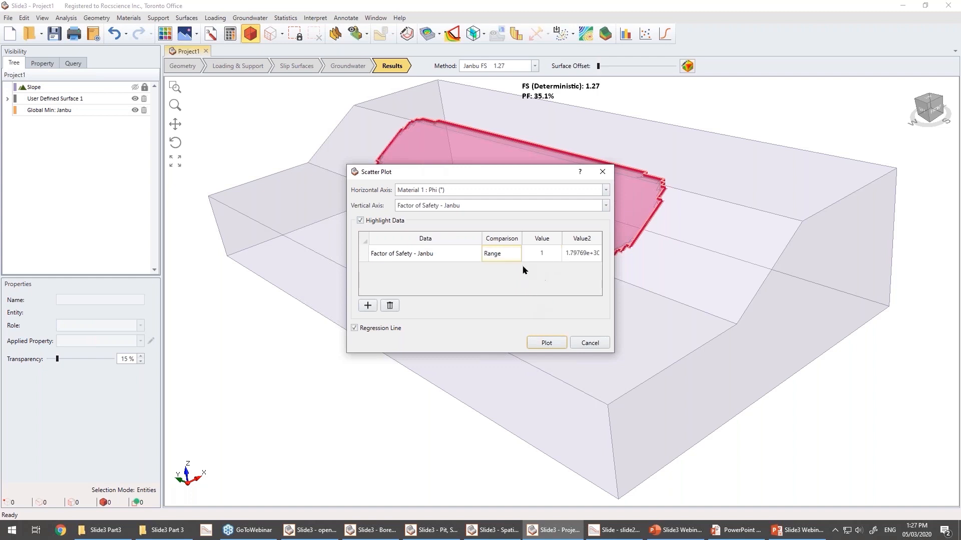
left_click(540, 251)
key("Tab")
type("1")
left_click(548, 341)
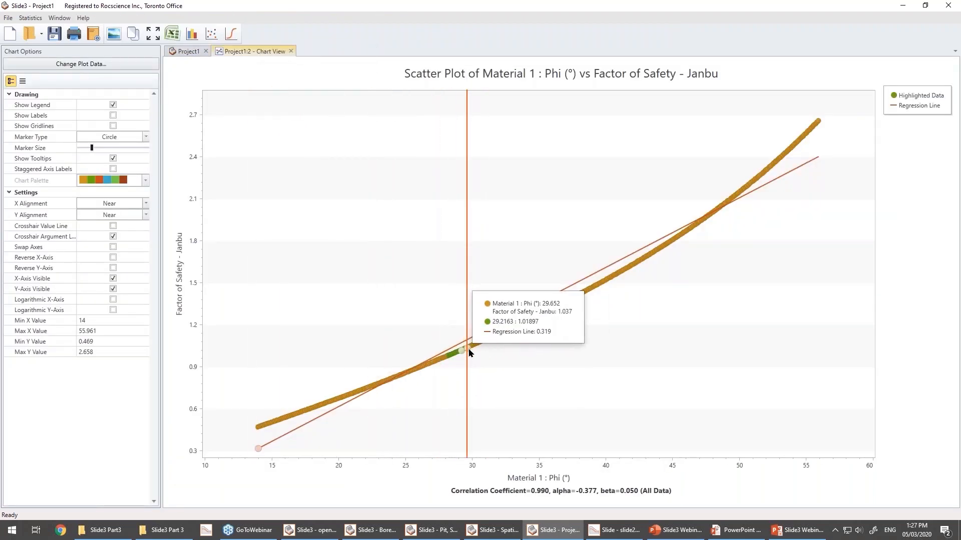
Zoom and pan the scatter plot to examine the highlighted data points.
scroll(442, 359, "up", 4)
left_click_drag(553, 369, 330, 144)
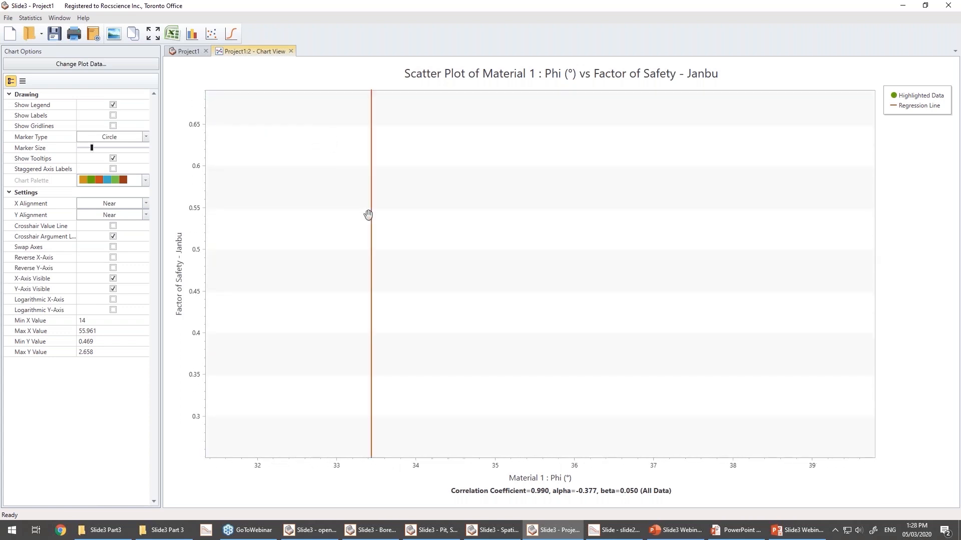
scroll(369, 200, "down", 1)
scroll(550, 221, "down", 1)
scroll(440, 208, "up", 3)
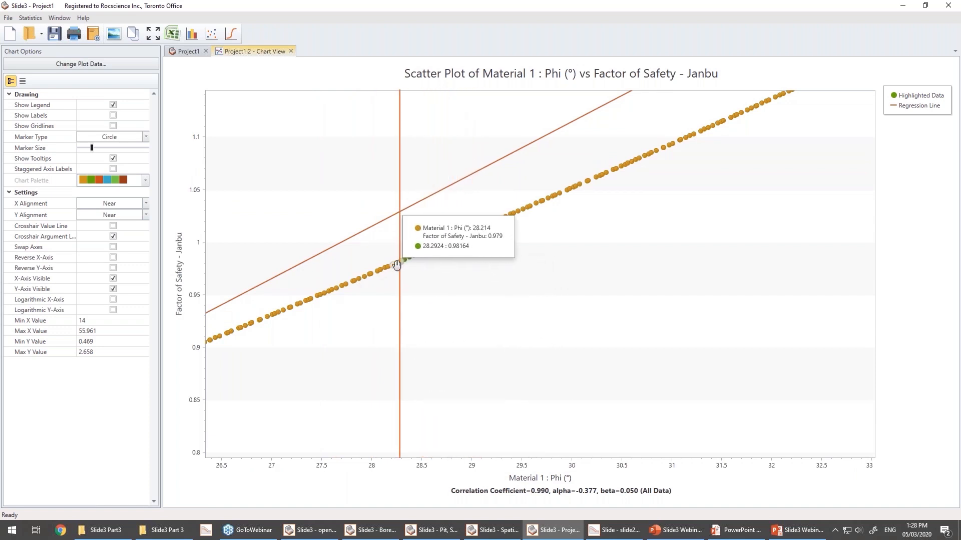
left_click_drag(396, 266, 491, 221)
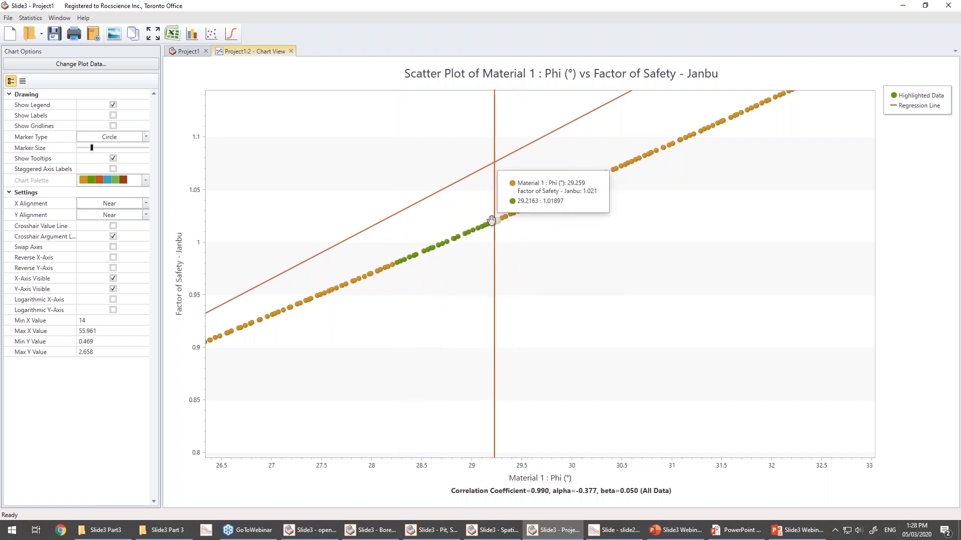
Return to the model and set the slip surface generation method to Search Method.
left_click(291, 51)
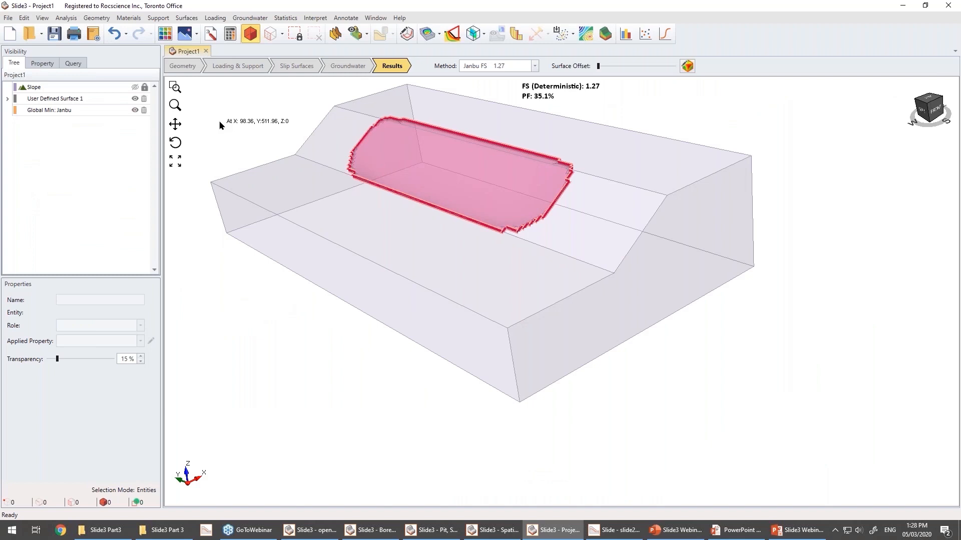
left_click(283, 18)
left_click(186, 19)
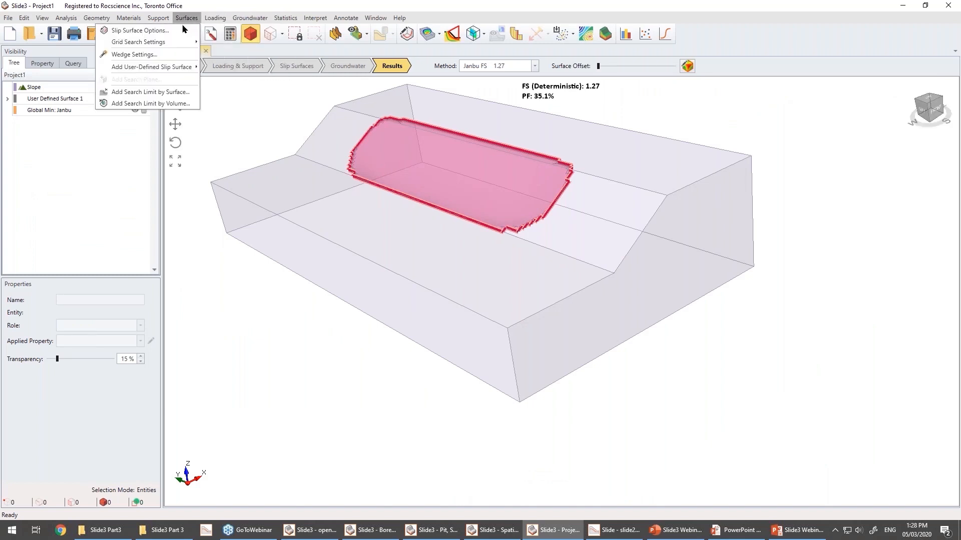
left_click(183, 30)
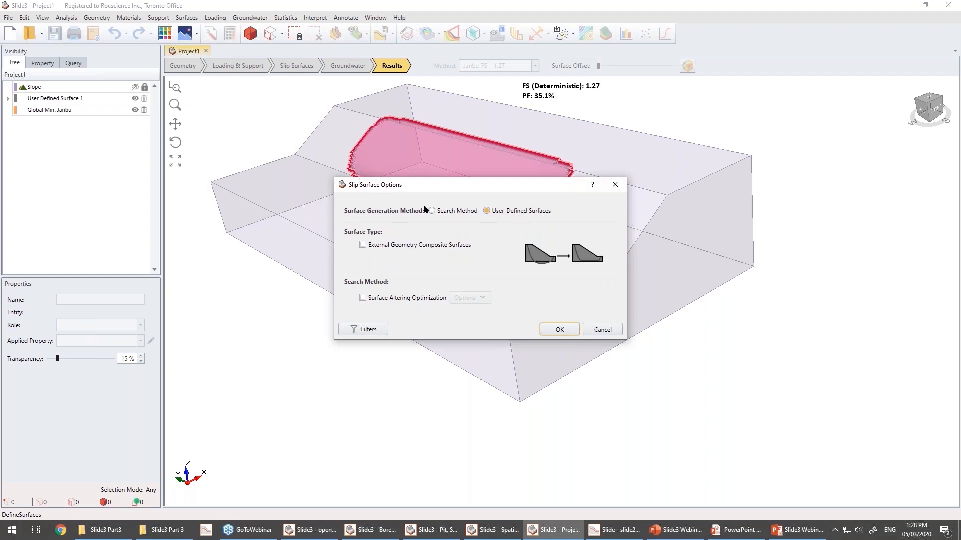
left_click(432, 211)
left_click(558, 383)
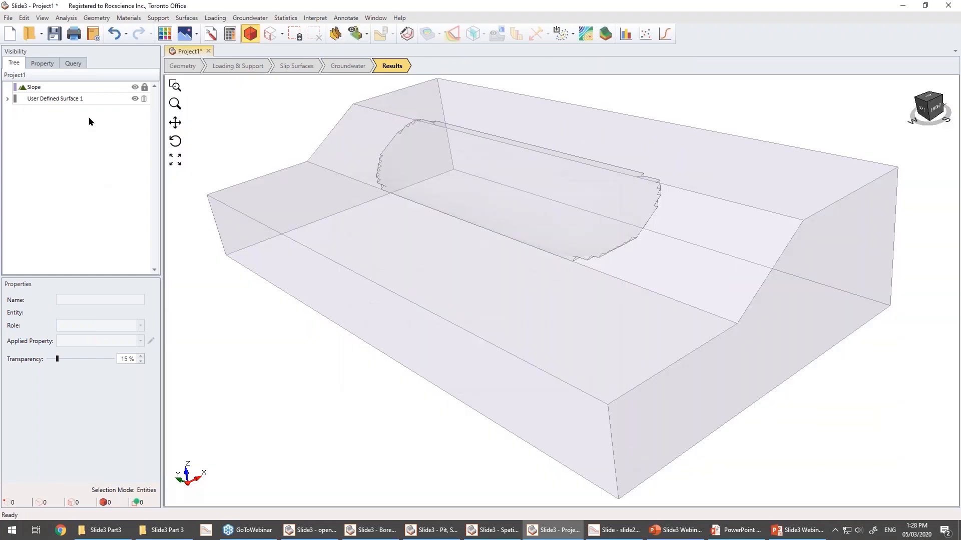
Delete User Defined Surface 1 and its failure surface mesh from the model.
left_click(104, 99)
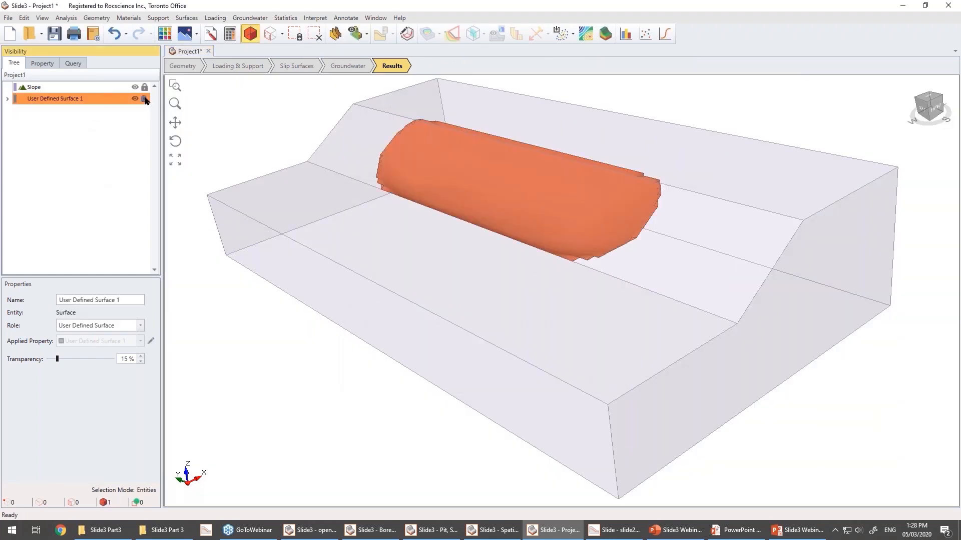
left_click(144, 99)
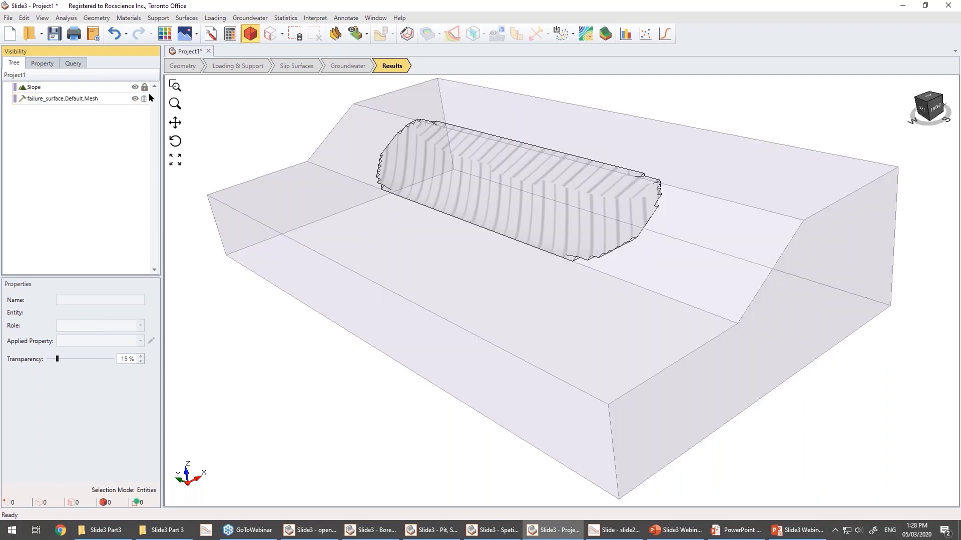
left_click(144, 99)
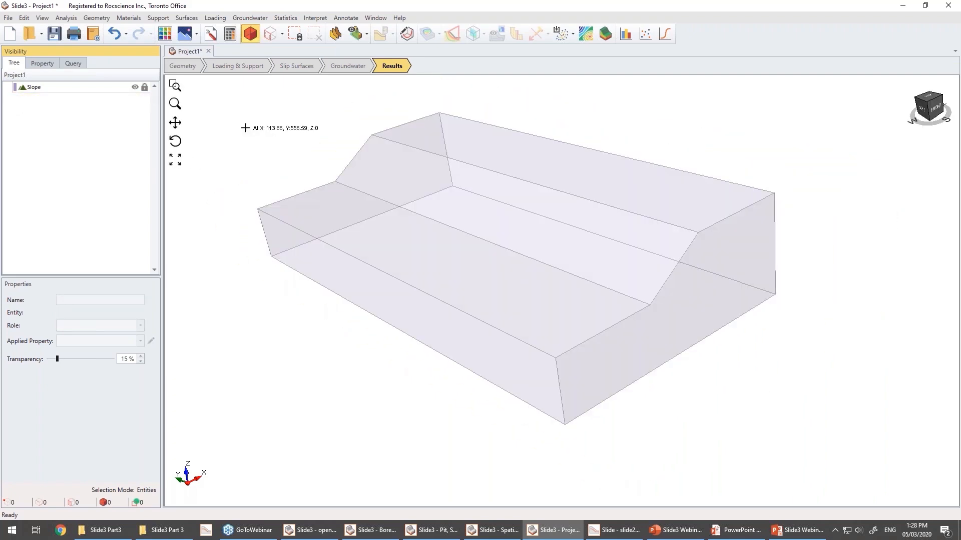
Set the probabilistic Analysis Type to Overall Slope in the statistics project settings.
left_click(211, 34)
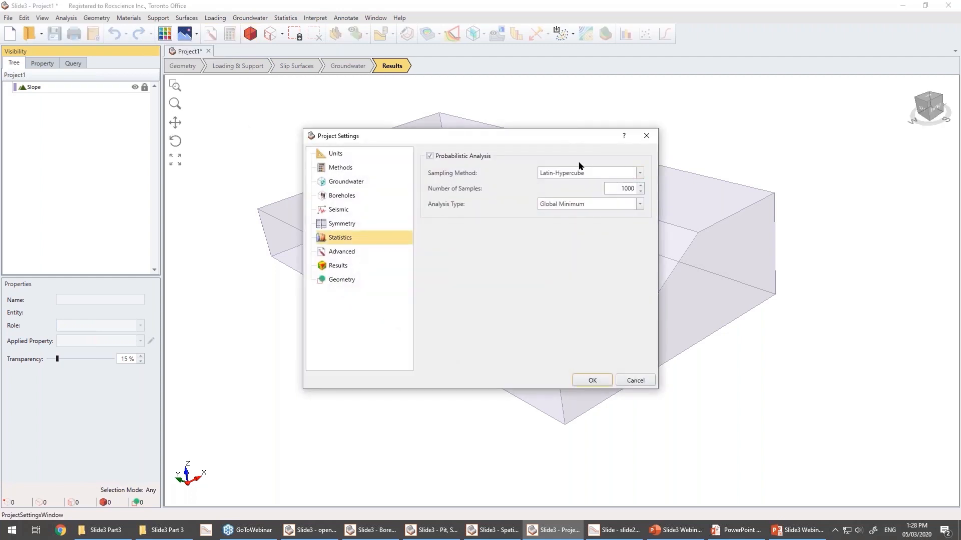
left_click(583, 205)
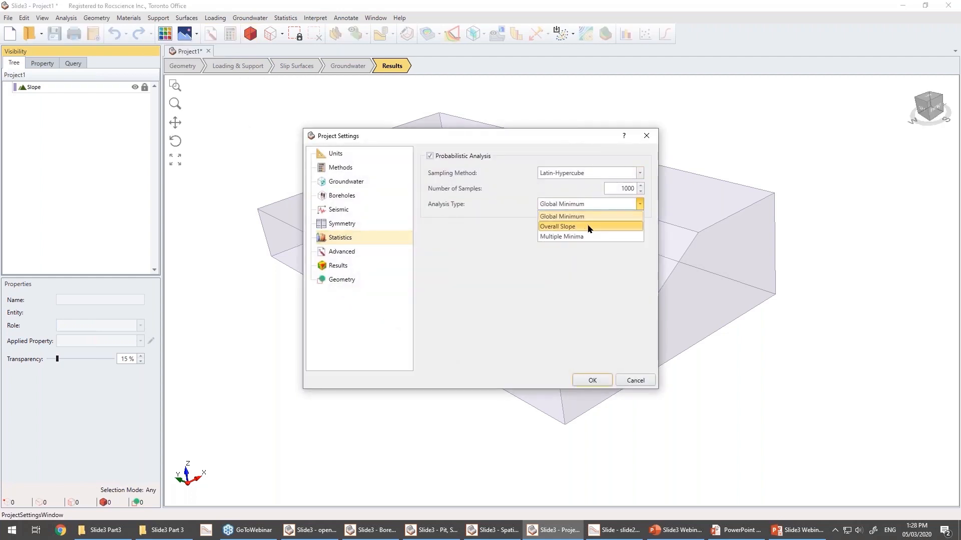
left_click(585, 227)
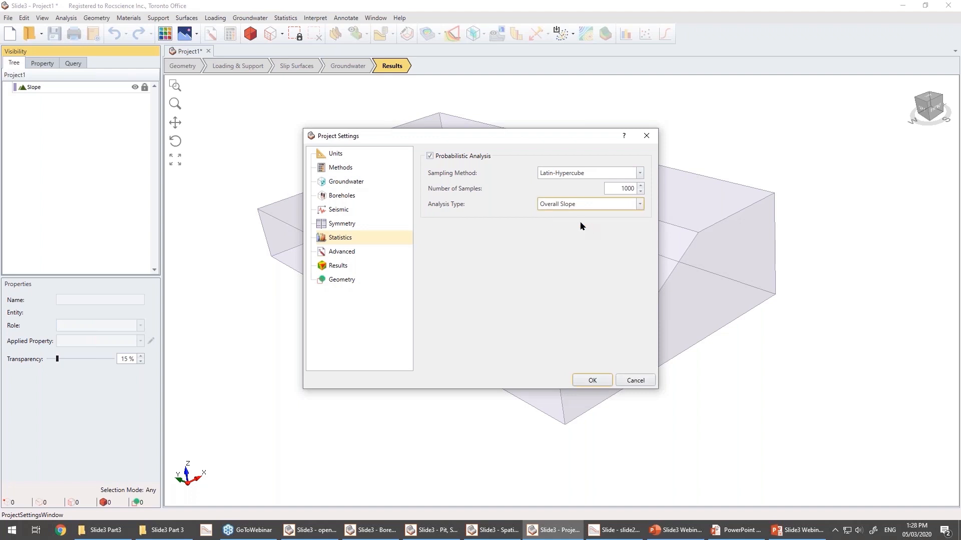
left_click(590, 380)
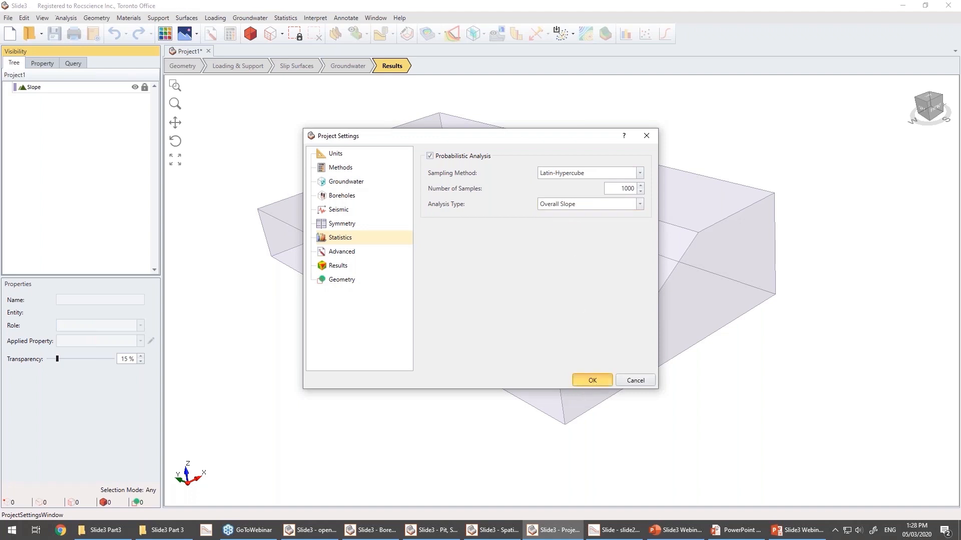
Start computing the analysis, then abort the computation and close the compute window.
left_click(228, 34)
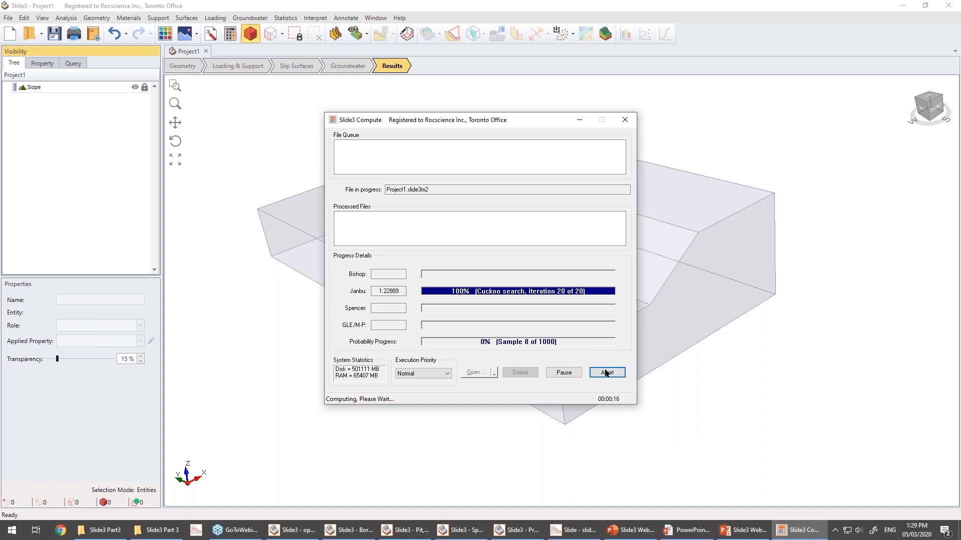
left_click(606, 373)
left_click(490, 292)
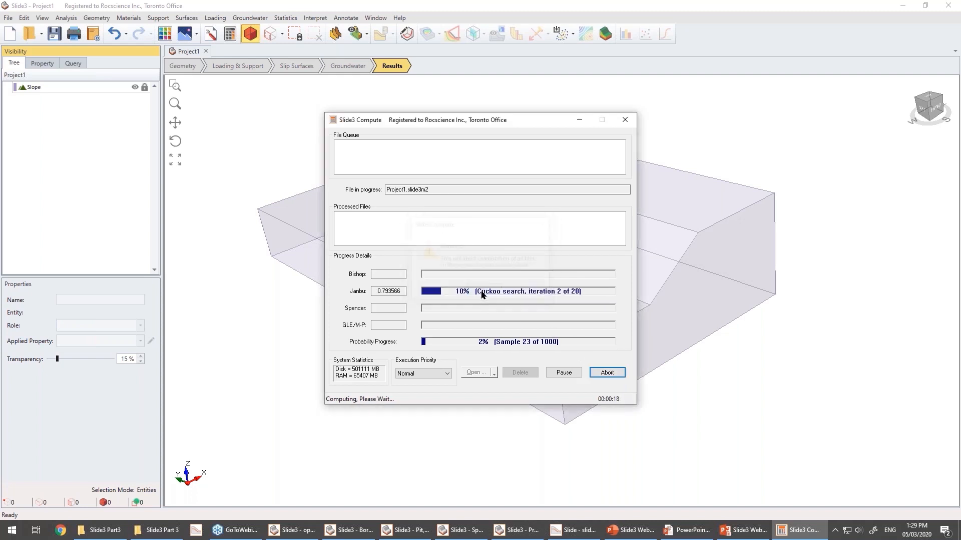
left_click(610, 373)
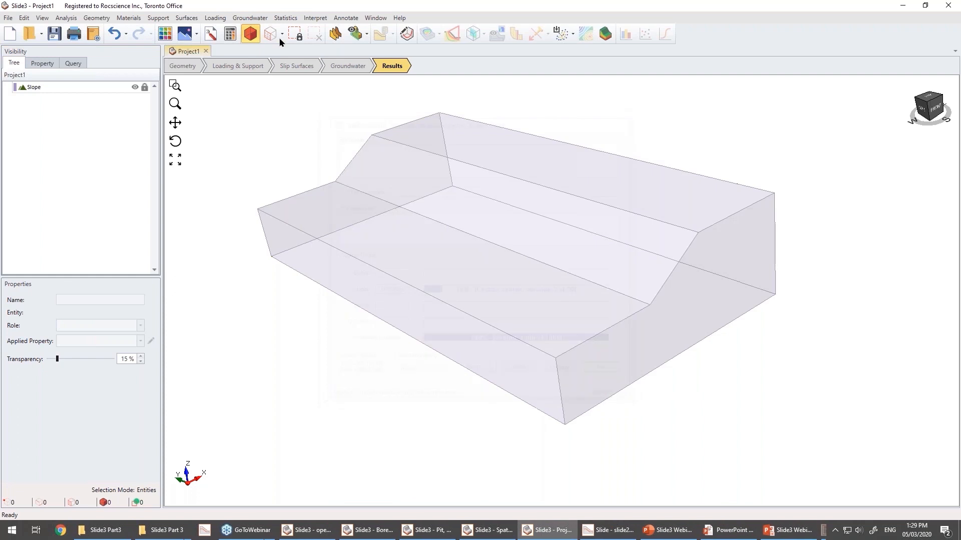
Change the sampling method to Response Surface while keeping Overall Slope as the analysis type.
left_click(210, 35)
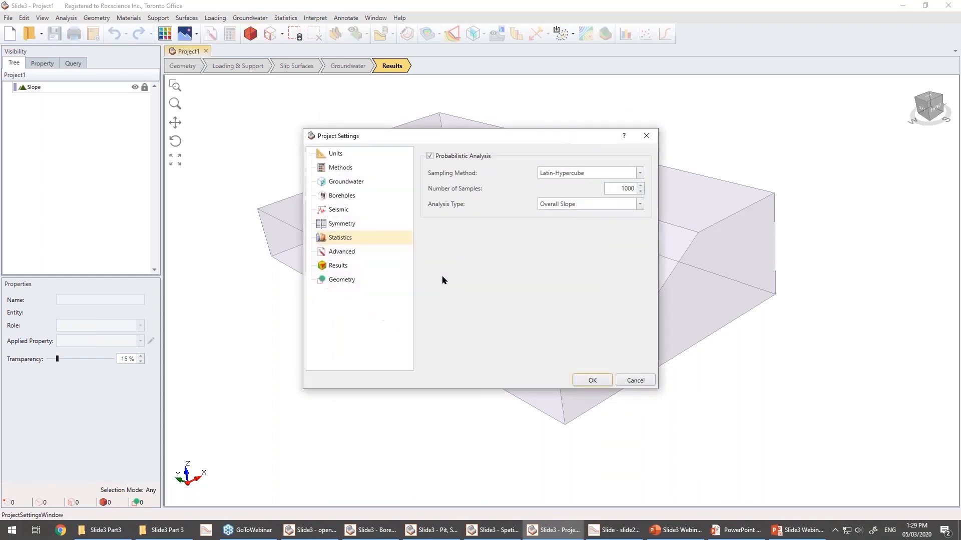
left_click(585, 205)
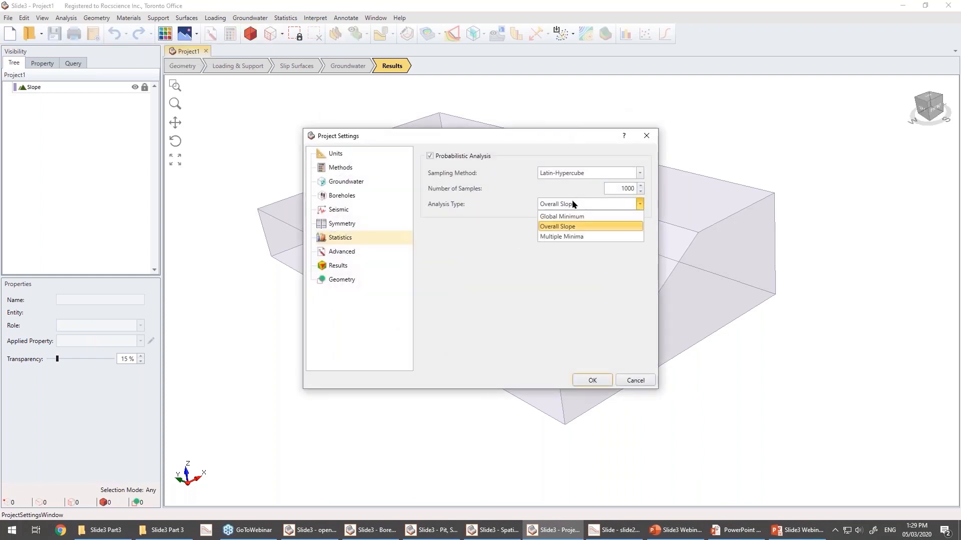
left_click(573, 228)
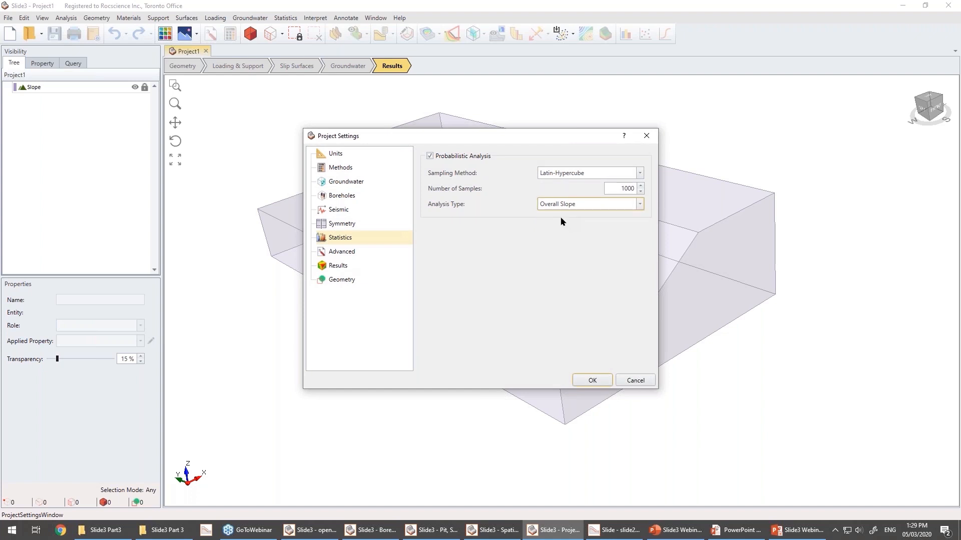
left_click(570, 175)
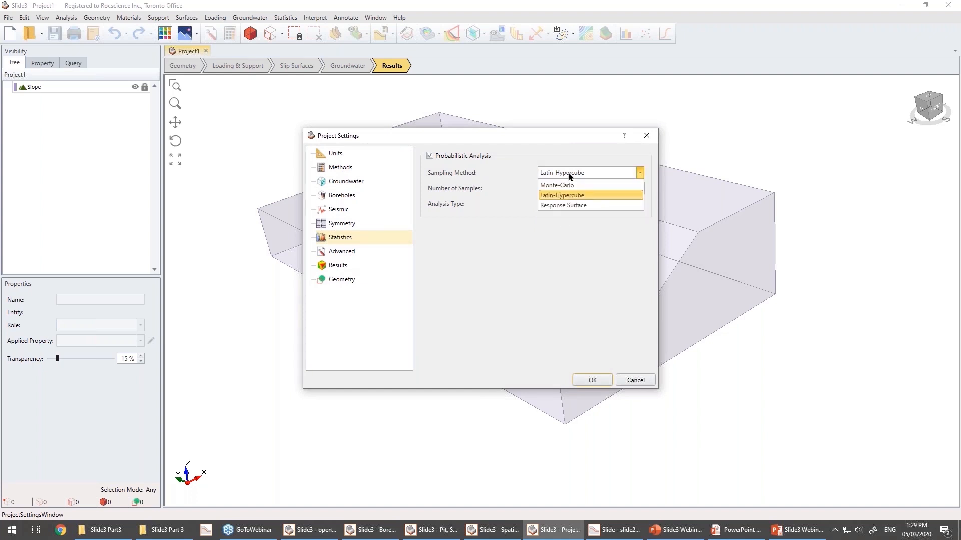
left_click(572, 206)
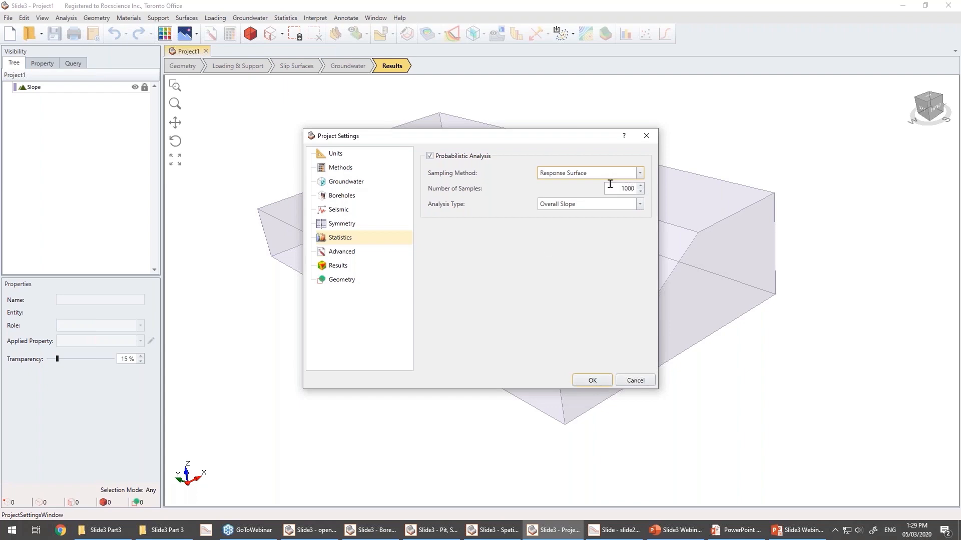
left_click(589, 379)
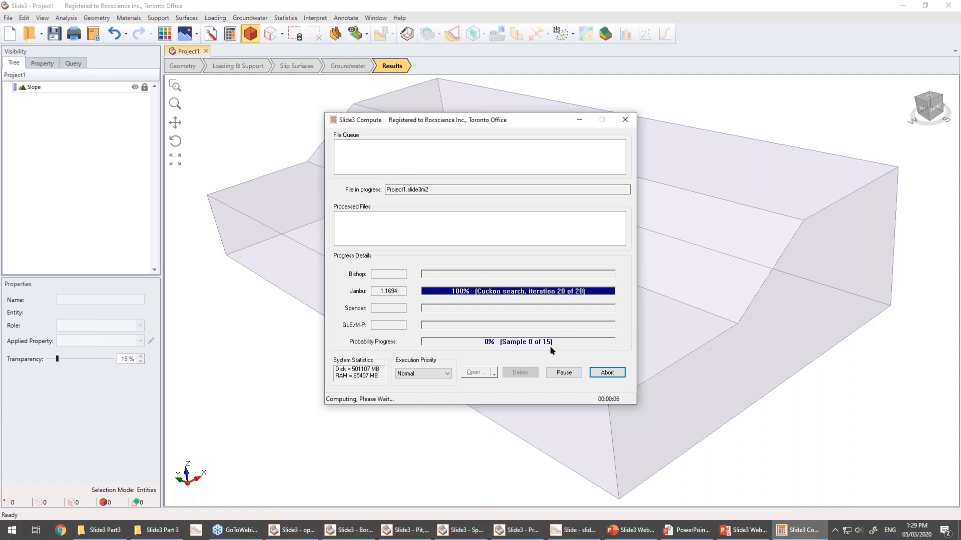
Abort the running computation and close the compute window.
left_click(607, 373)
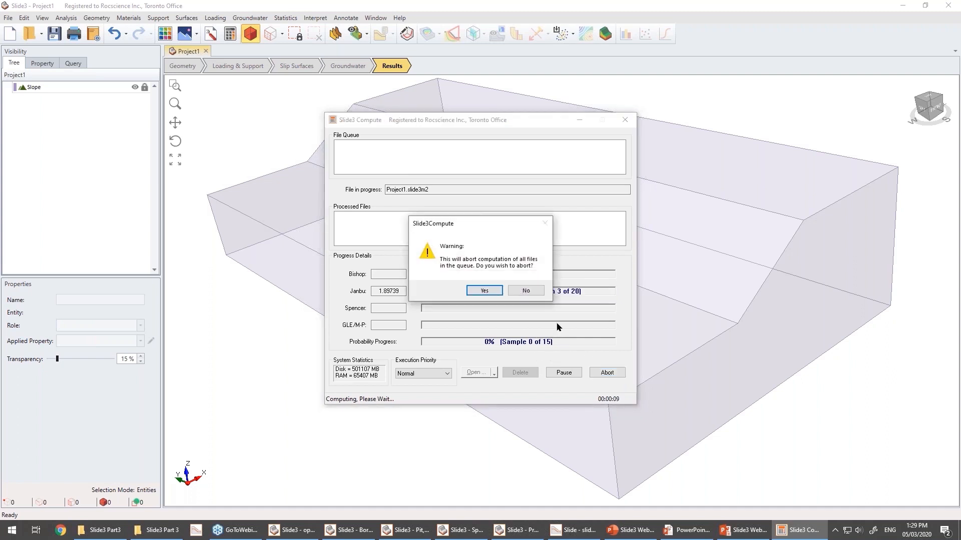
left_click(485, 291)
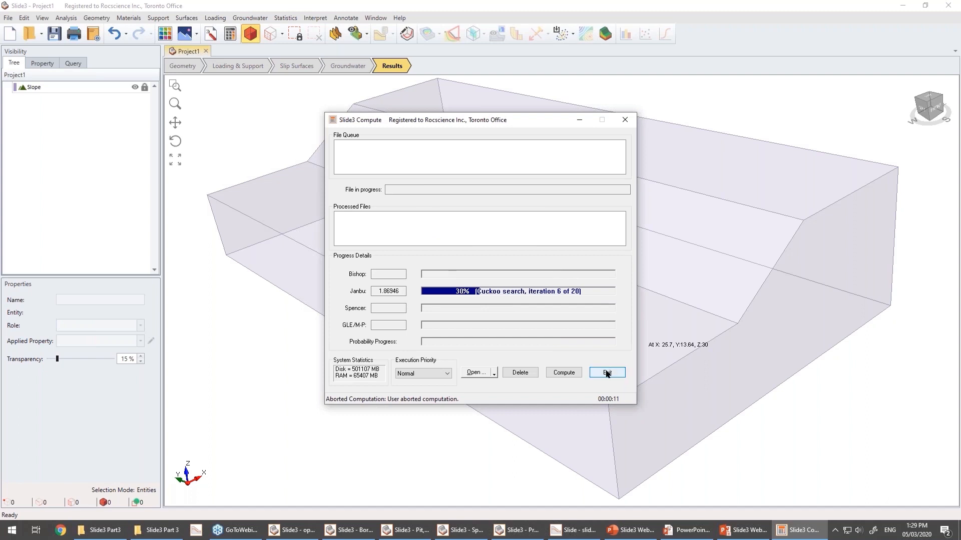
left_click(607, 373)
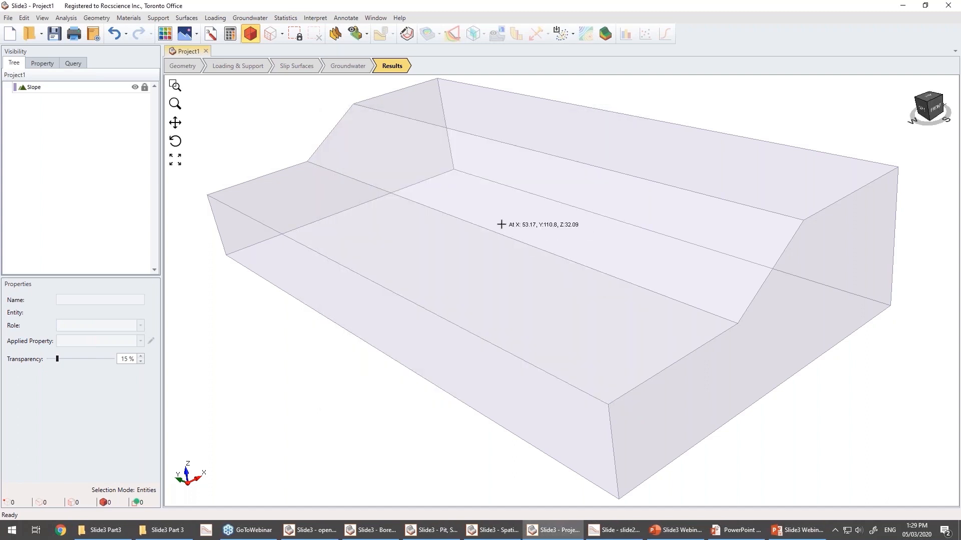
key("alt+Tab")
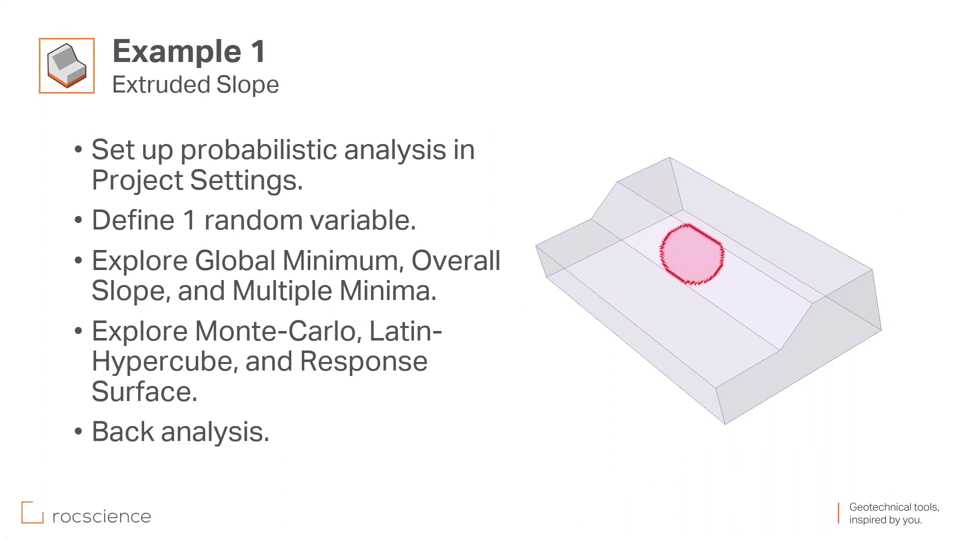
key("Right")
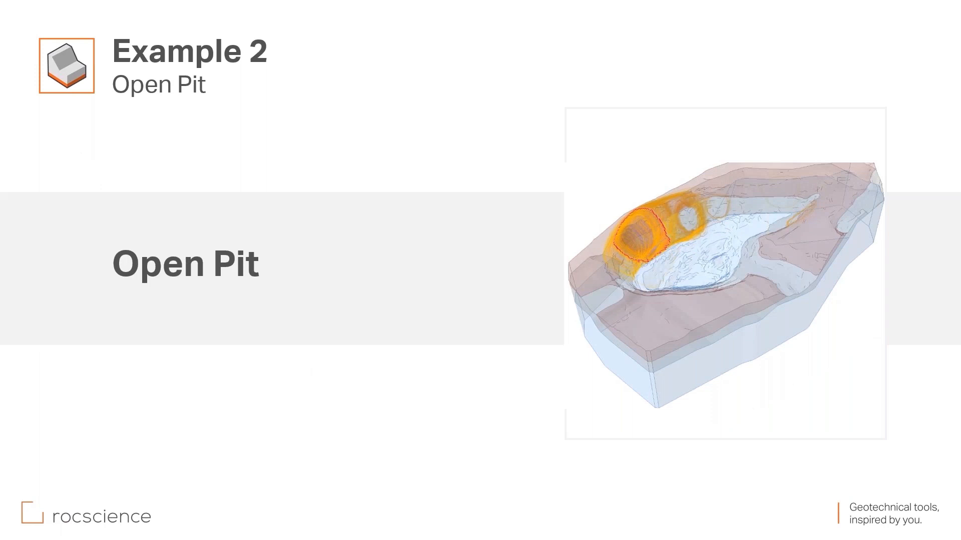
key("Right")
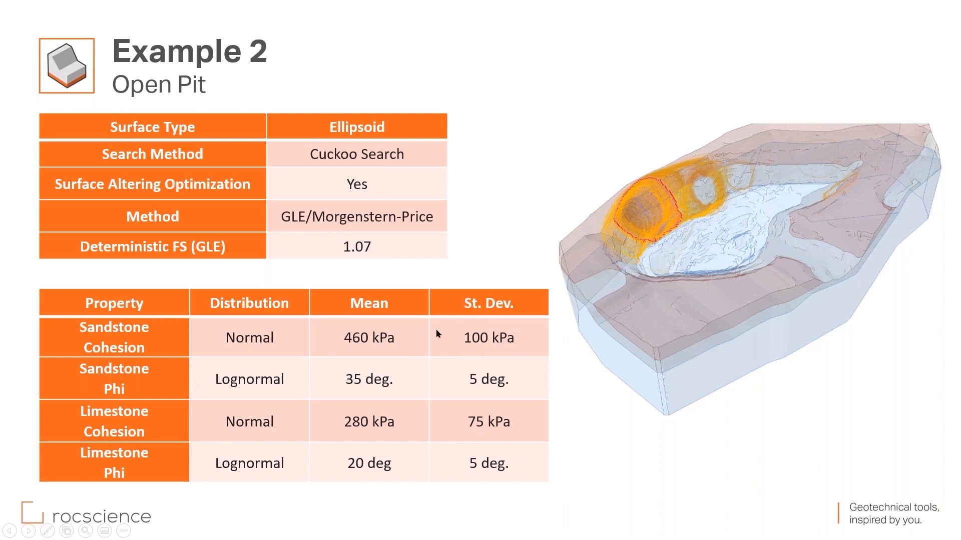
Switch to the open pit-lh-gm project and review its probabilistic statistics settings.
key("alt+Tab")
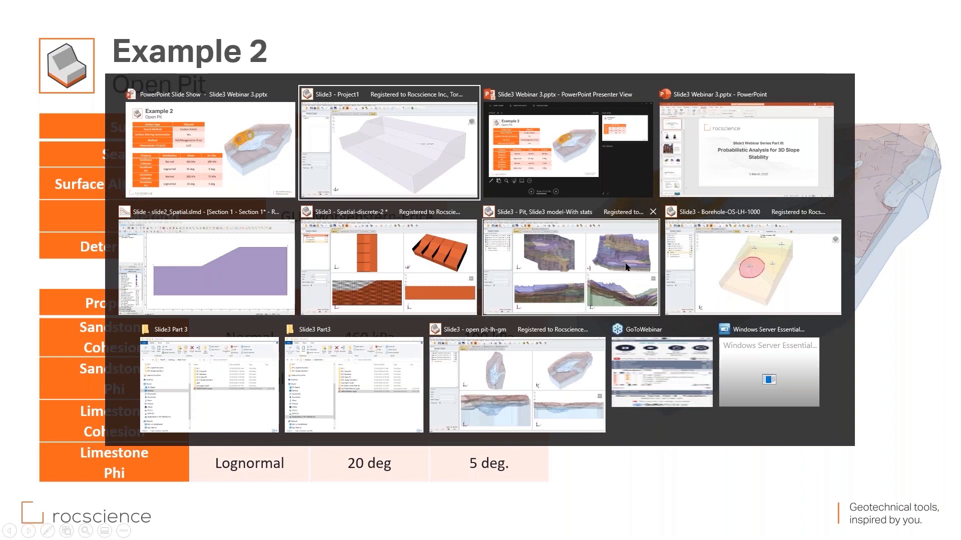
left_click(545, 379)
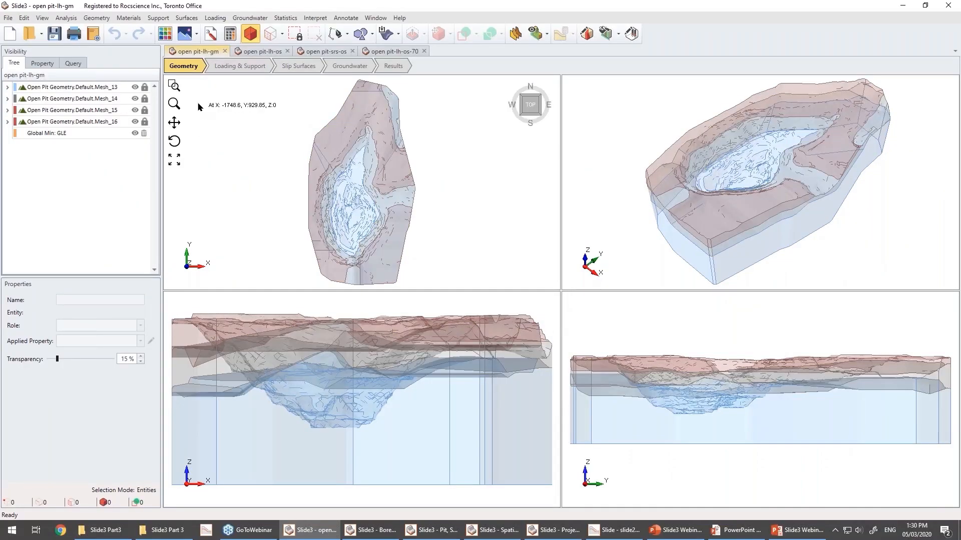
left_click(210, 35)
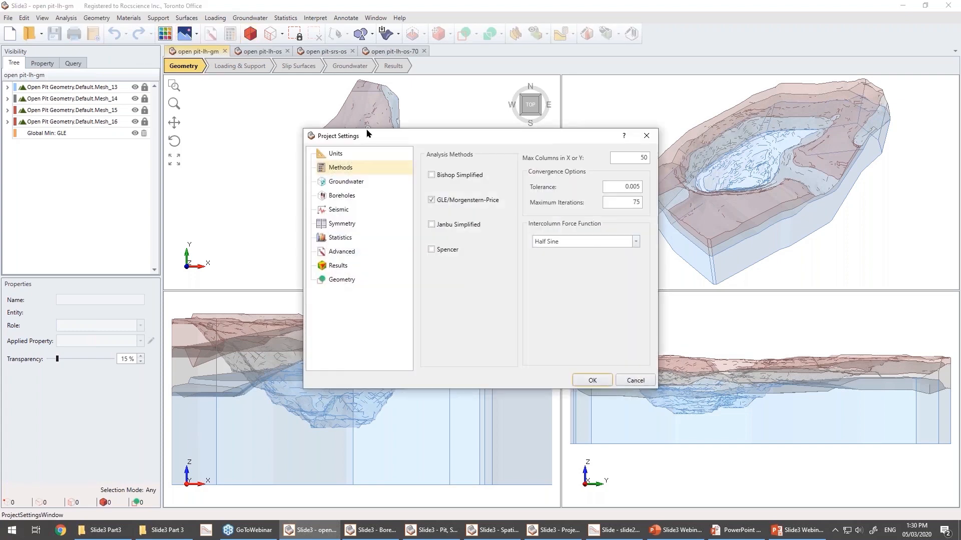
left_click(343, 238)
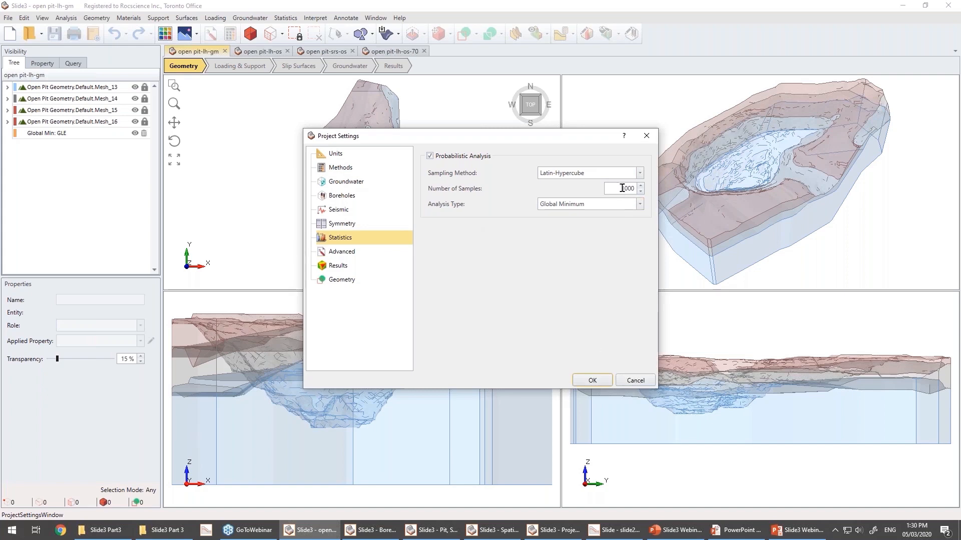
left_click(635, 380)
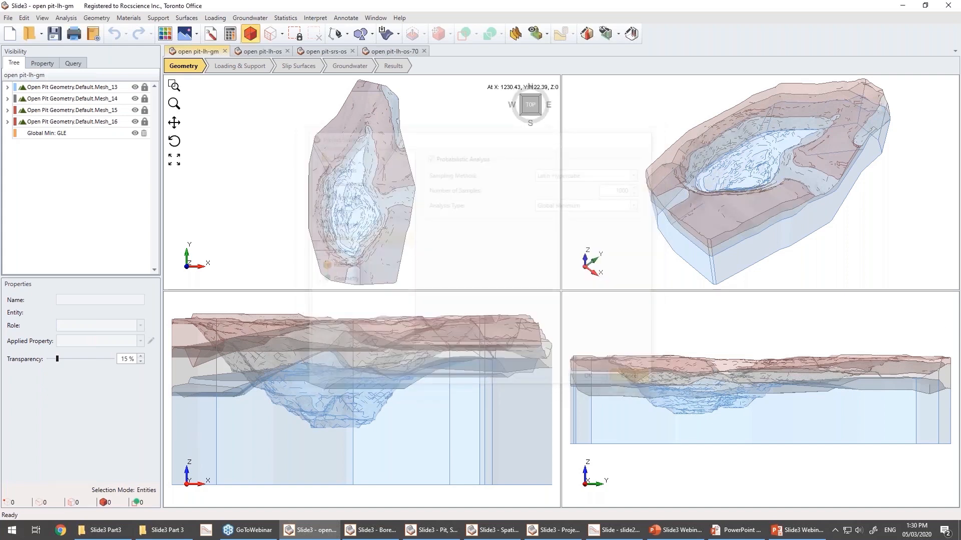
Review the Sandstone and Limestone material statistics, then display the analysis results.
left_click(285, 18)
left_click(282, 30)
left_click_drag(403, 166, 397, 158)
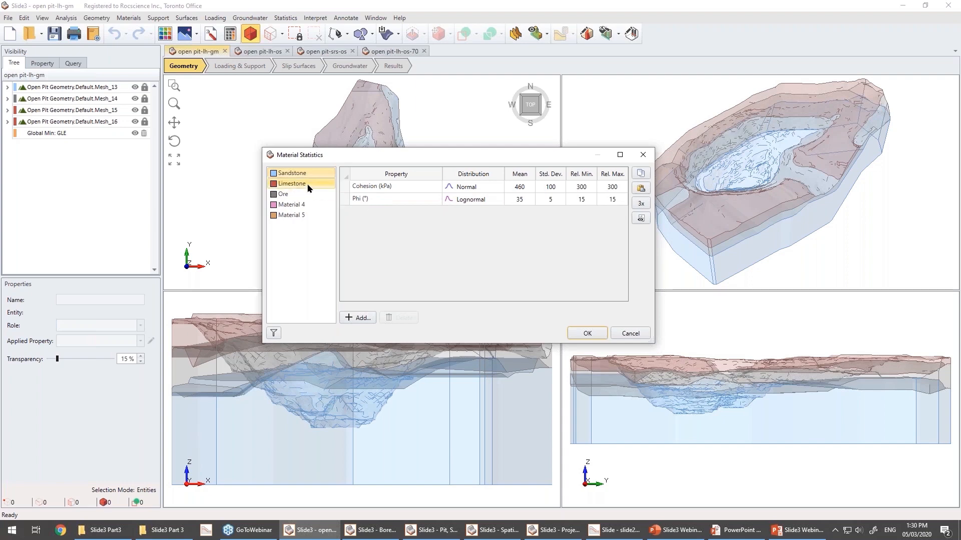
left_click(293, 185)
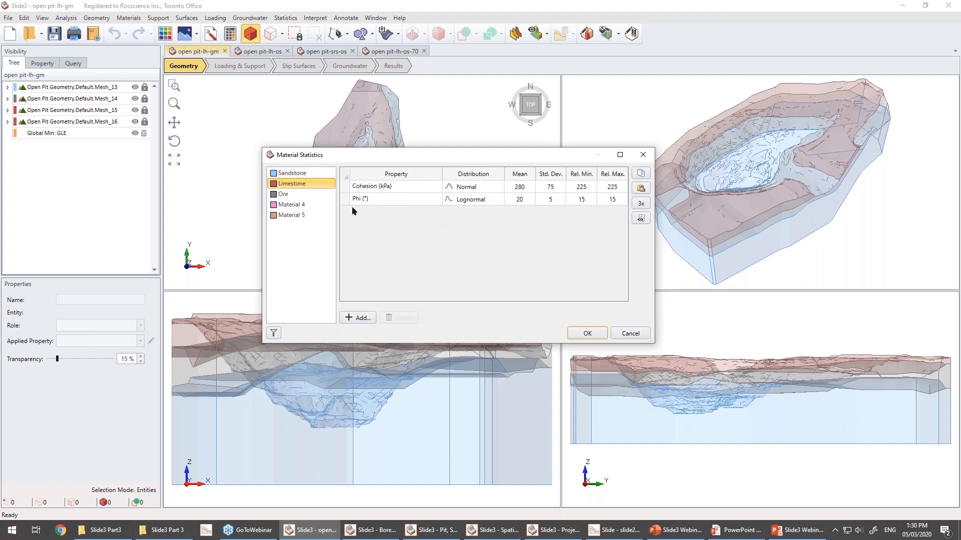
left_click(629, 332)
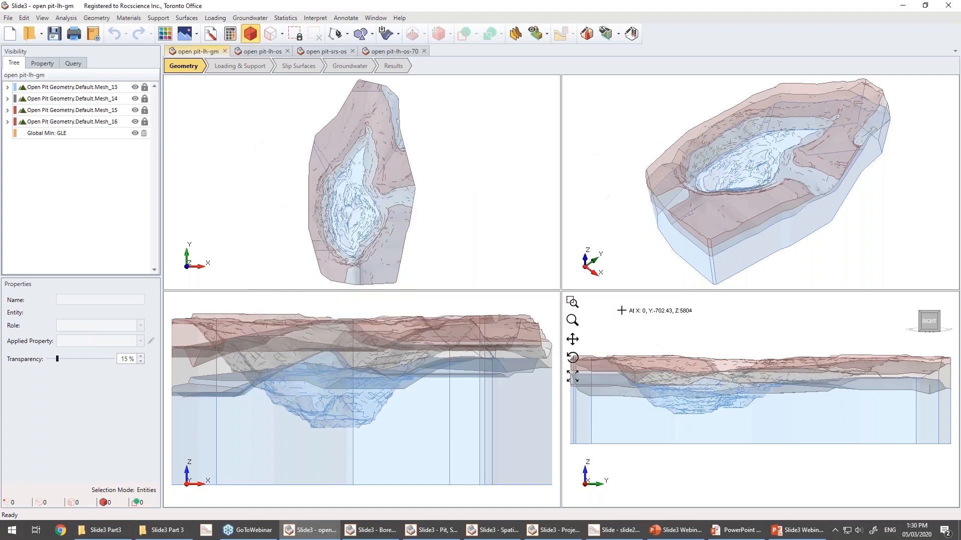
left_click(393, 66)
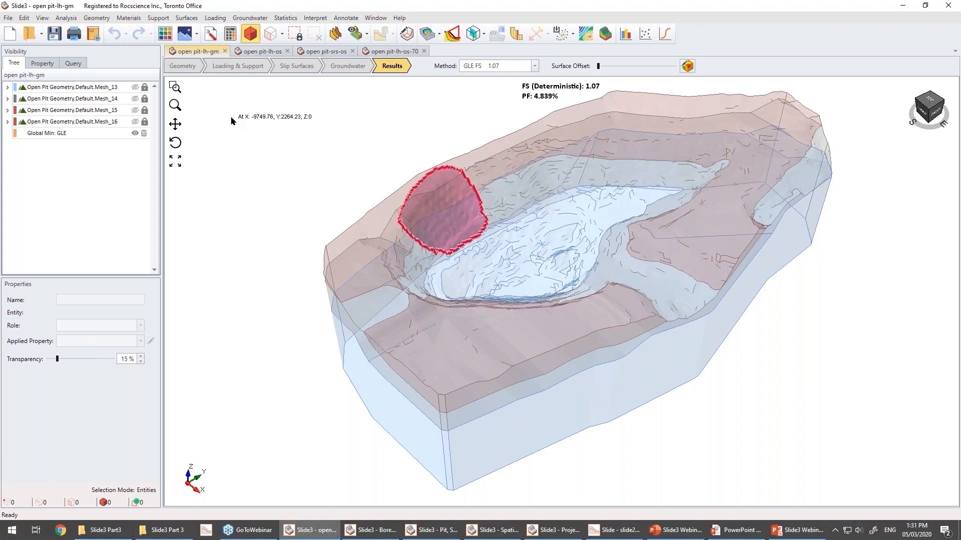
Switch to the open pit-lh-os project, review its probabilistic statistics settings, and display its results.
left_click(255, 52)
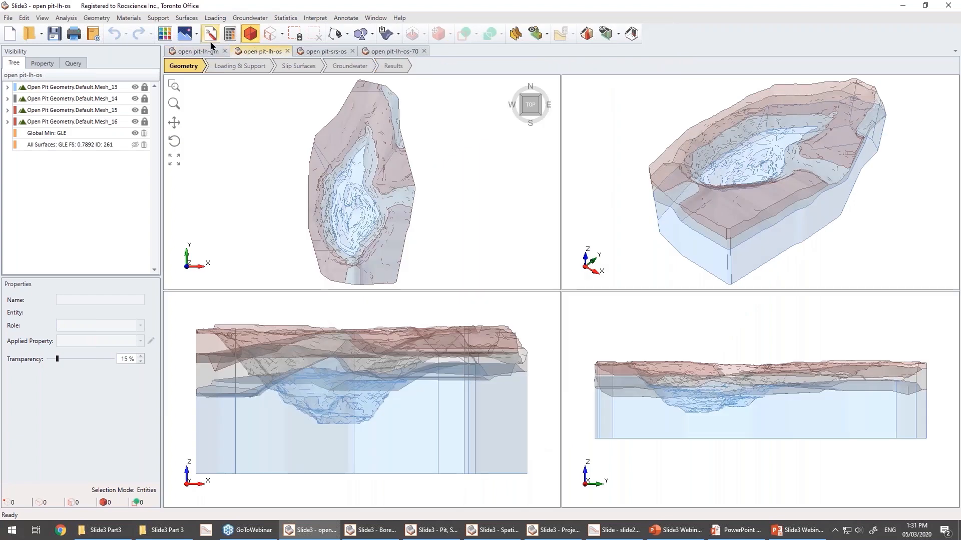
left_click(211, 35)
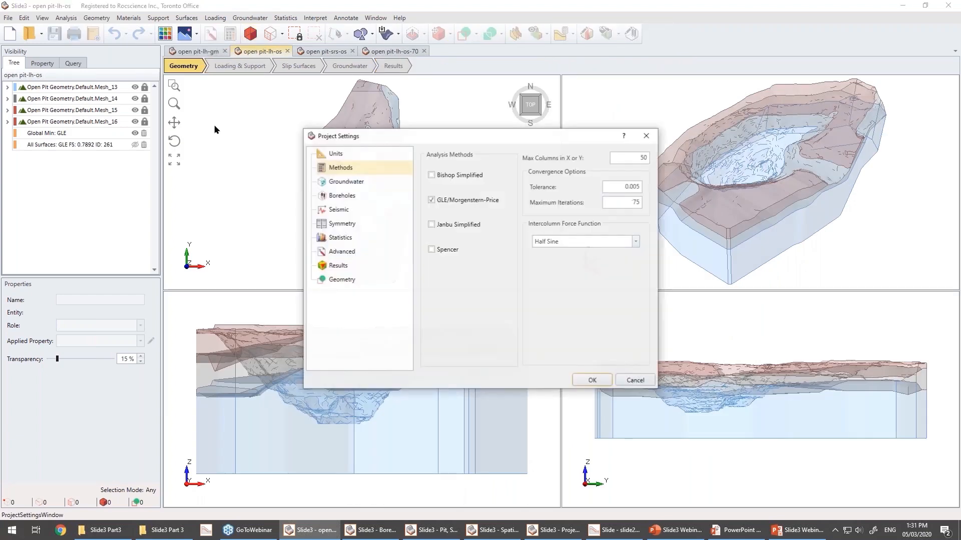
left_click(336, 237)
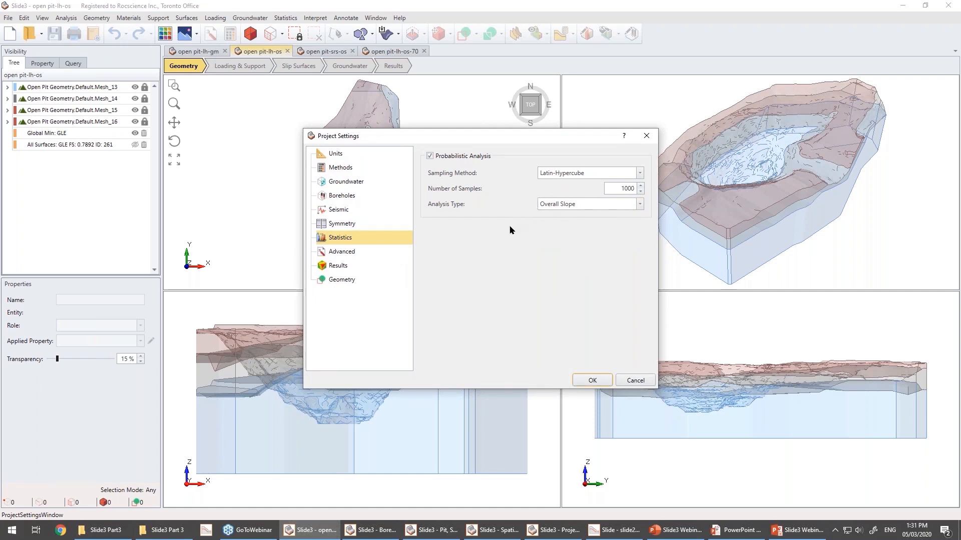
left_click(640, 380)
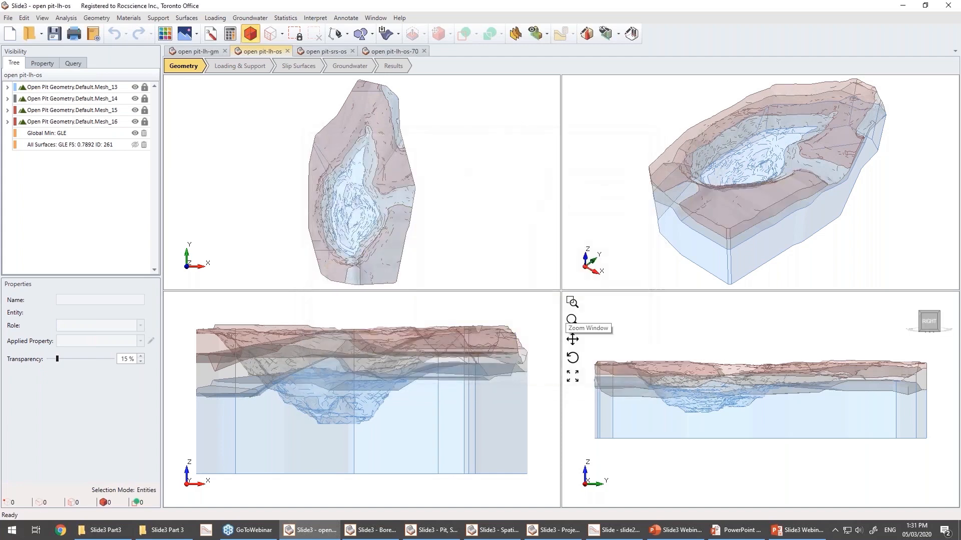
left_click(396, 66)
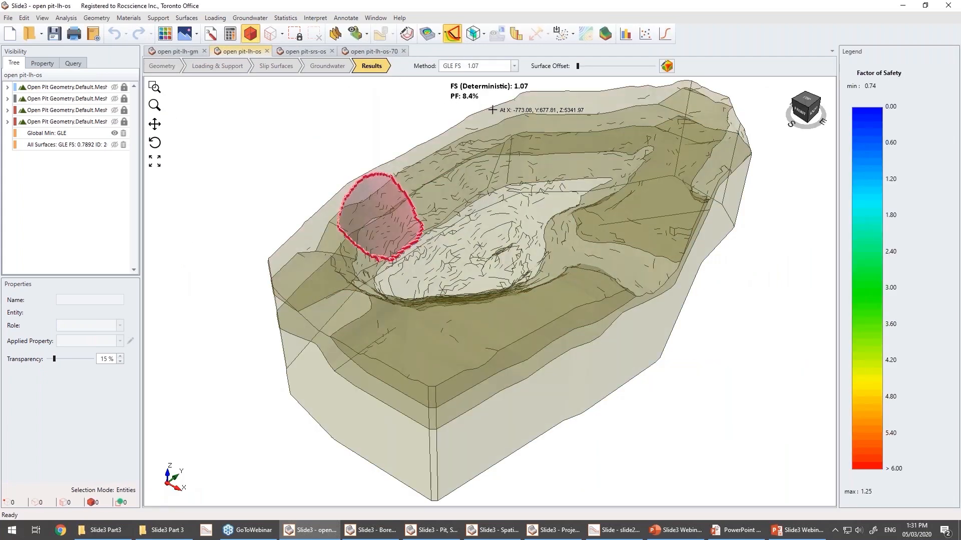
Compare the open pit-lh-gm and open pit-lh-os results views.
left_click(176, 52)
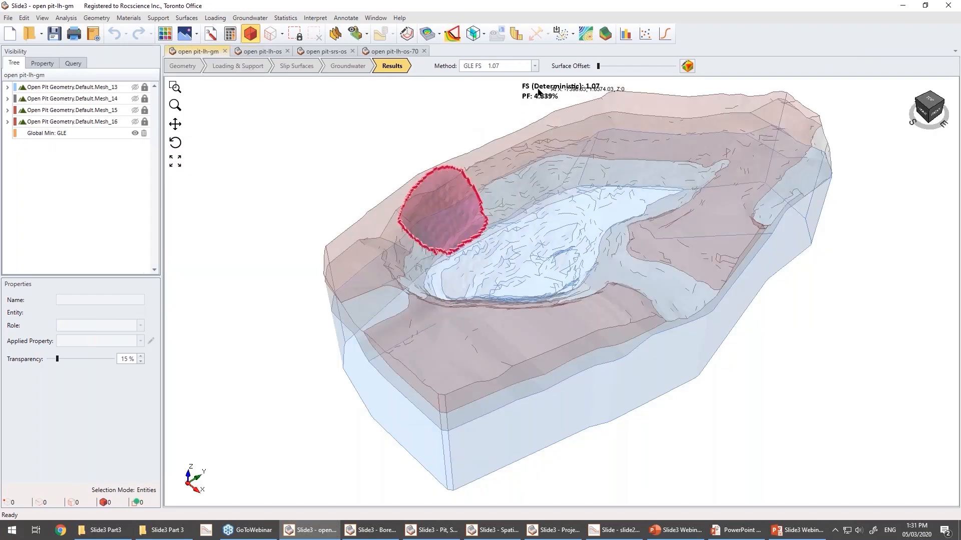
left_click(261, 52)
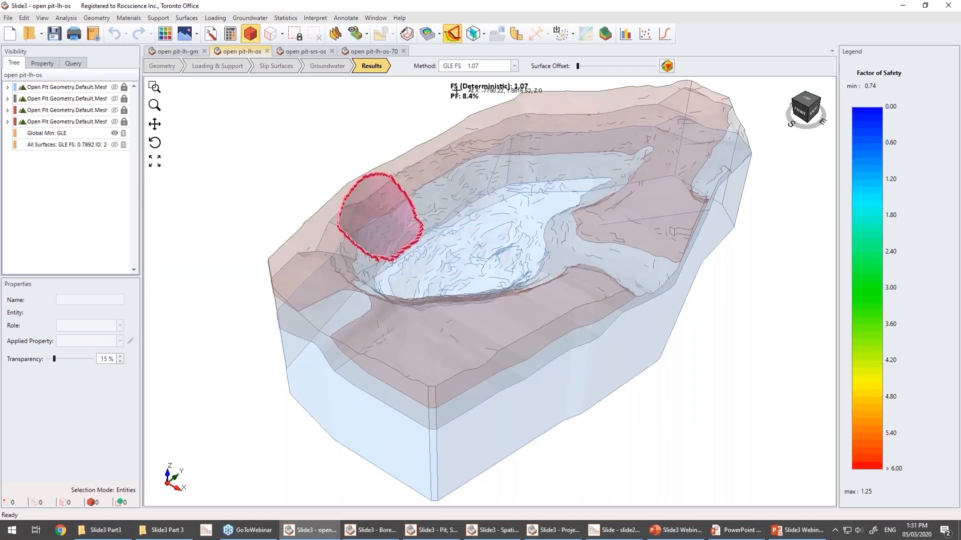
middle_click_drag(564, 470, 407, 454)
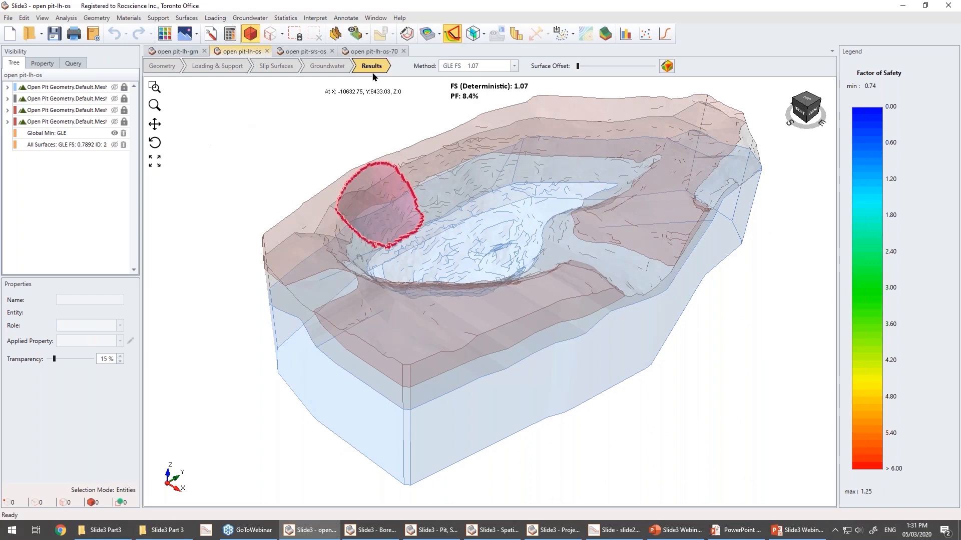
Show all slip surfaces for open pit-lh-os and select sample 158 in the surfaces list to inspect it.
left_click(450, 36)
left_click(451, 36)
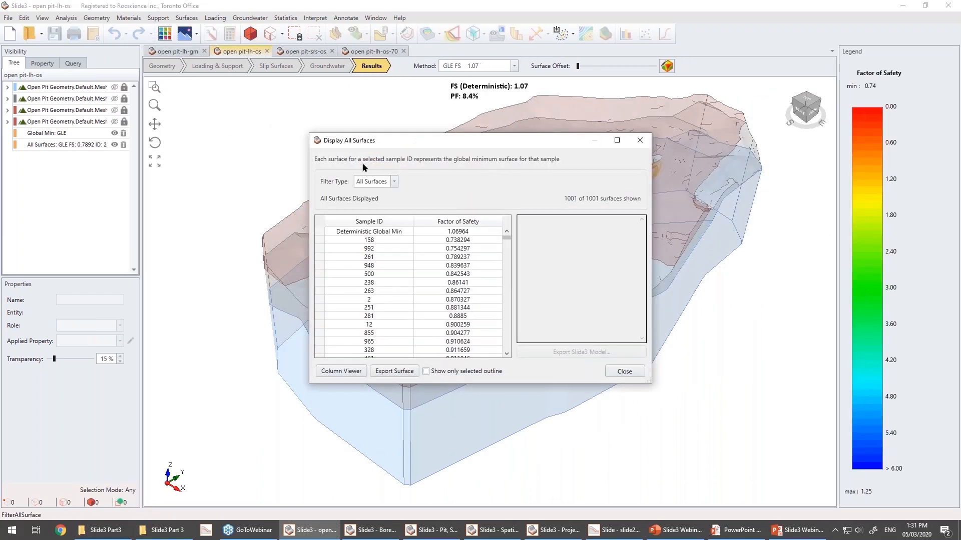
left_click_drag(418, 134, 417, 146)
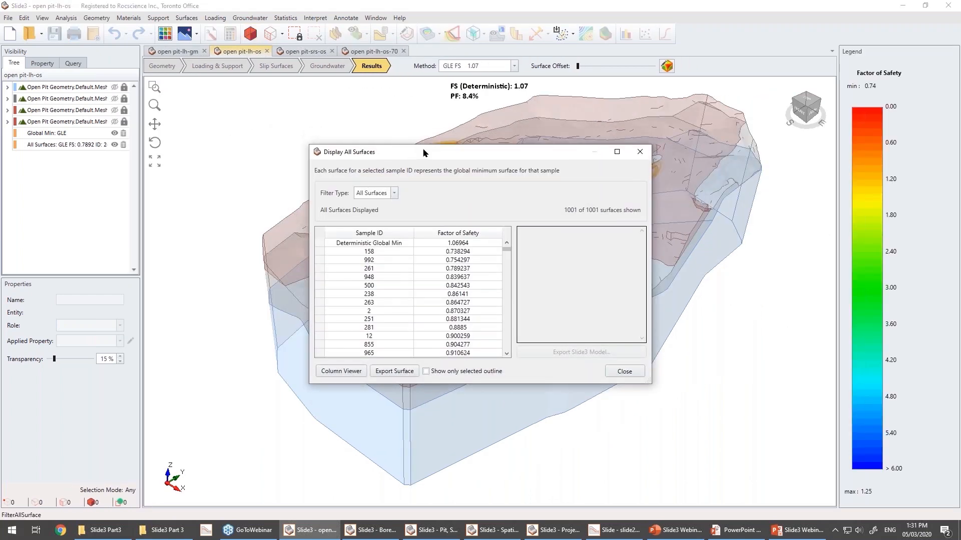
left_click_drag(422, 155, 392, 130)
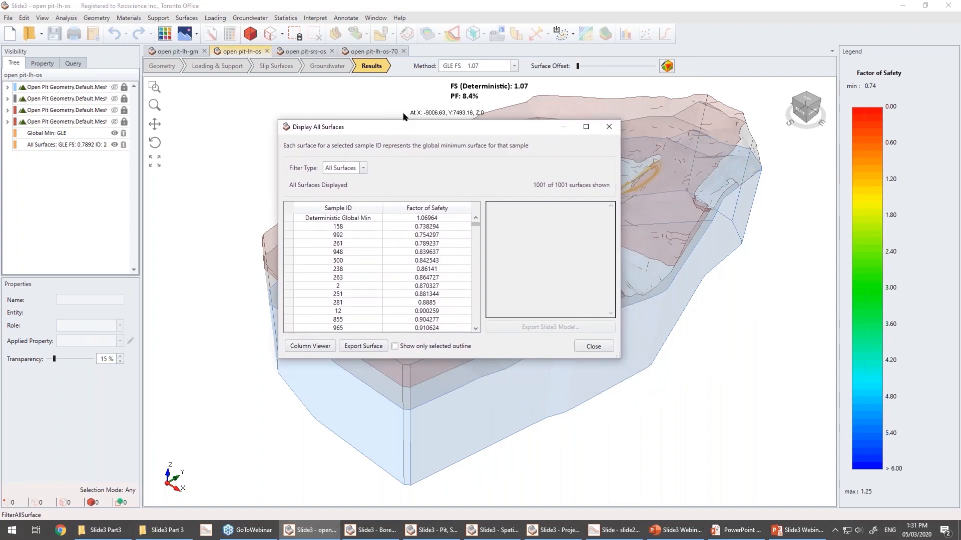
left_click_drag(407, 128, 360, 103)
left_click(308, 202)
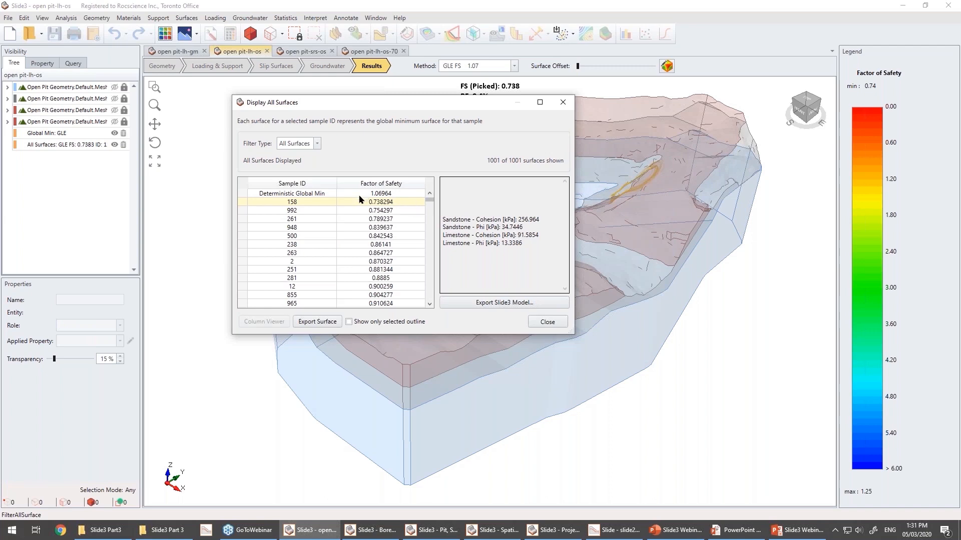
left_click(548, 322)
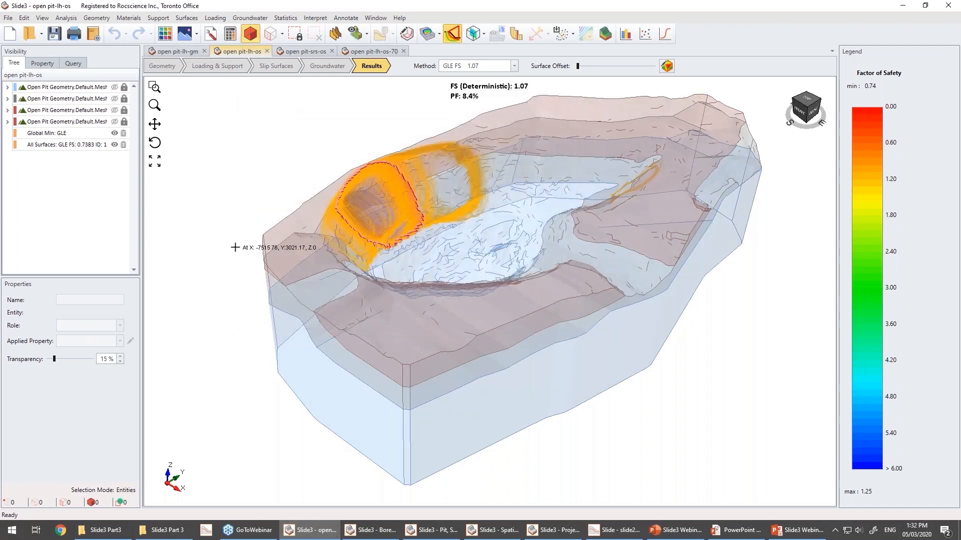
mouse_move(288, 269)
left_mouse_down()
mouse_move(368, 305)
mouse_move(339, 304)
mouse_move(290, 266)
mouse_move(260, 265)
mouse_move(311, 195)
left_mouse_up()
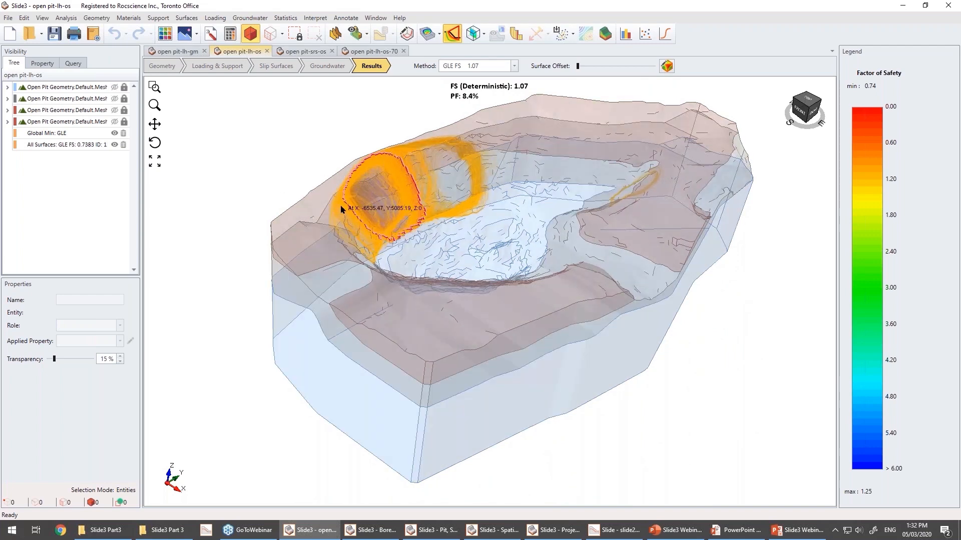
left_click_drag(273, 248, 516, 359)
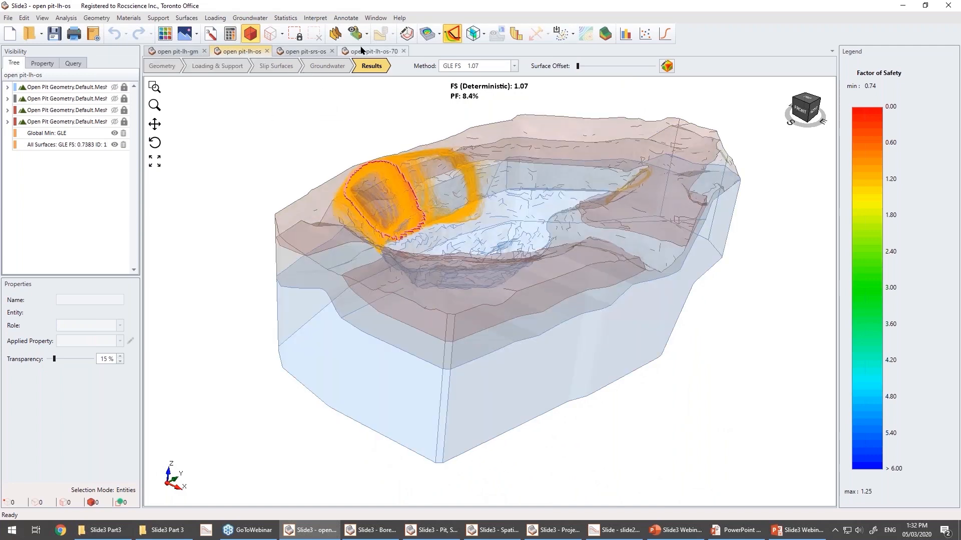
Switch to the open pit-srs-os project, review its Response Surface statistics settings, and display its results.
left_click(294, 50)
left_click(210, 33)
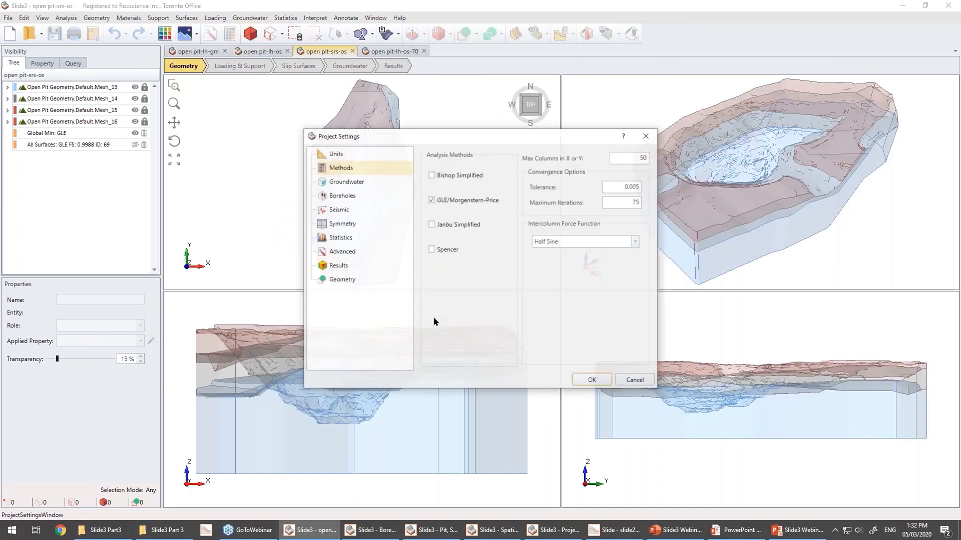
left_click(351, 237)
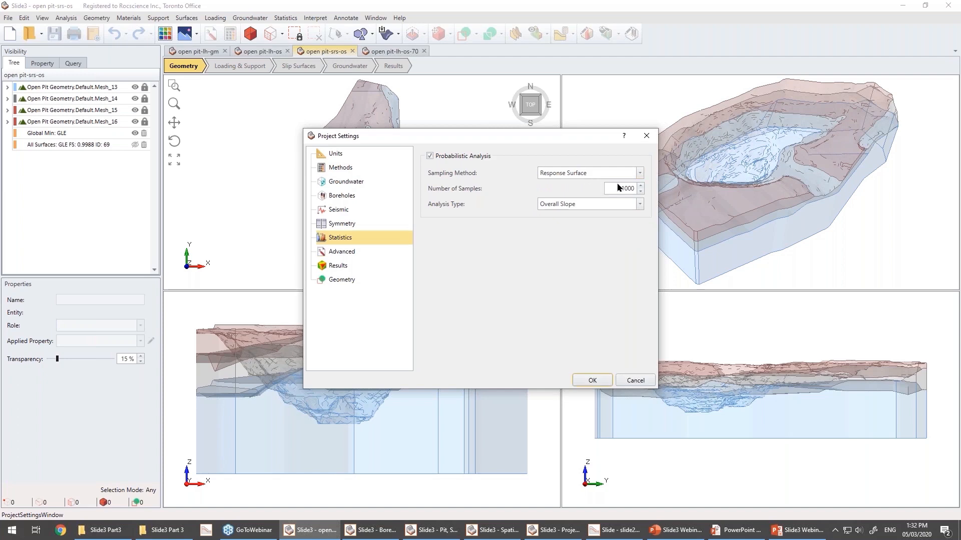
left_click(634, 381)
left_click(394, 66)
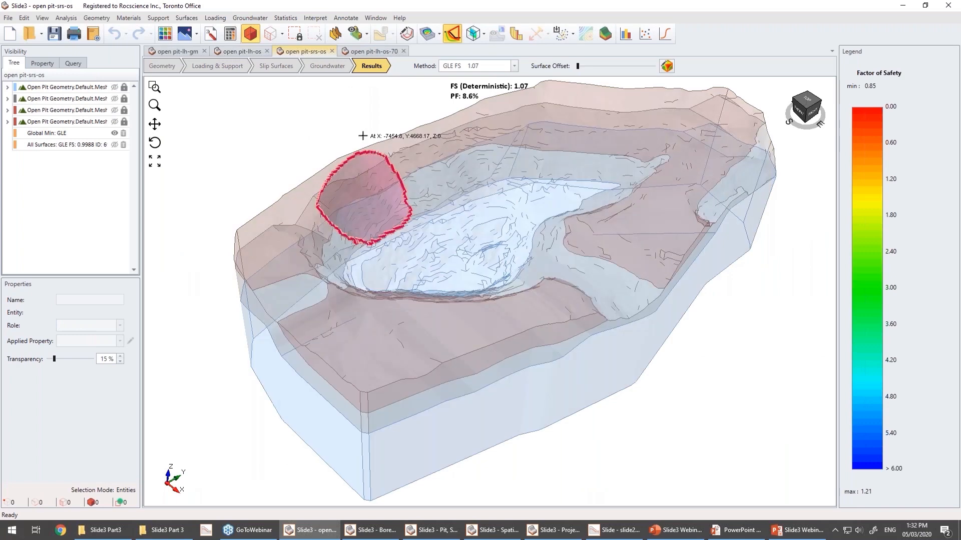
Show all slip surfaces for the open pit-srs-os results after comparing with open pit-lh-os.
left_click(237, 51)
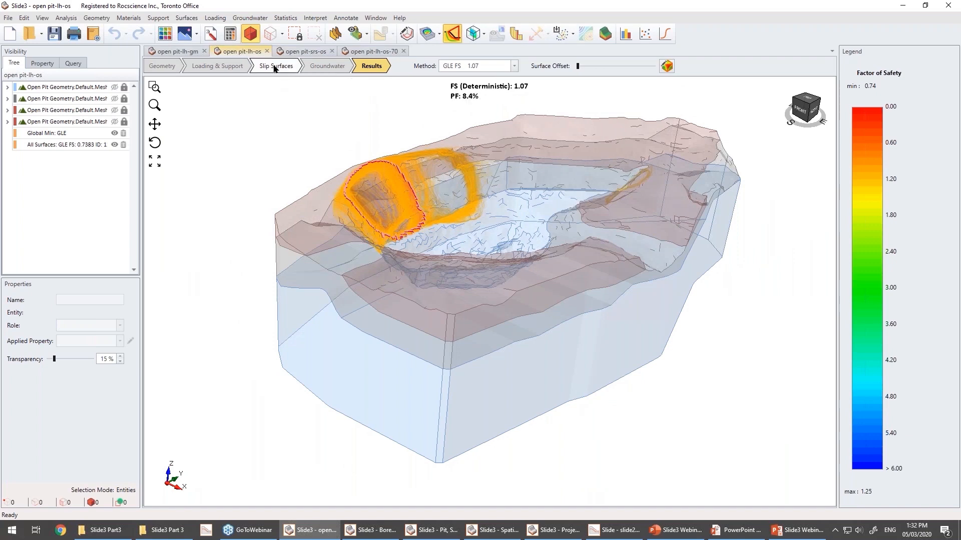
left_click(307, 52)
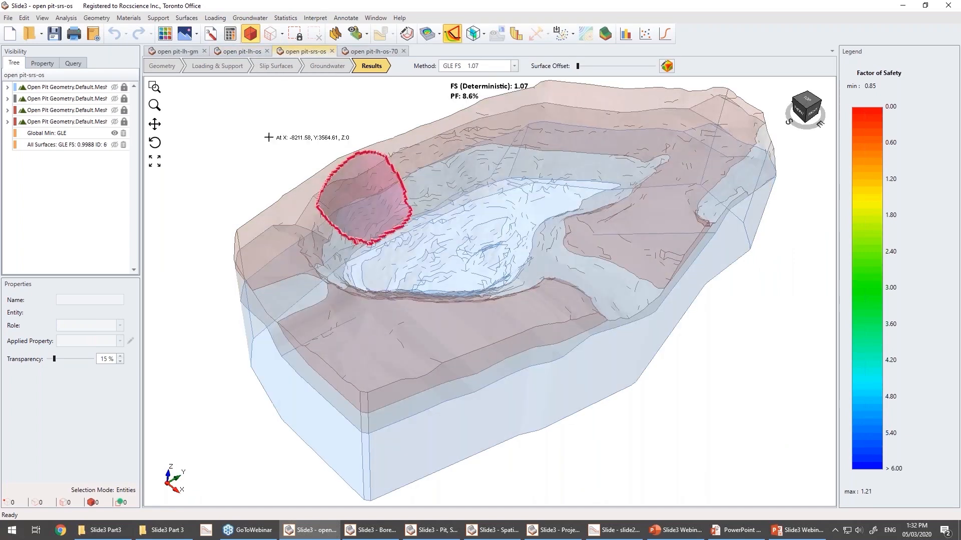
left_click(453, 34)
left_click(623, 371)
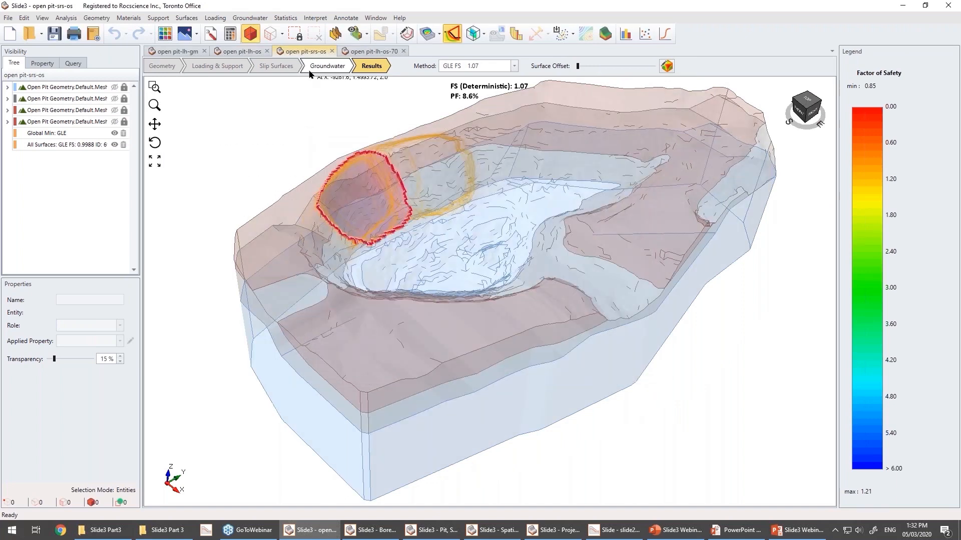
Reopen the all-surfaces list for open pit-srs-os and sort it by sample ID to review the surfaces.
left_click(237, 52)
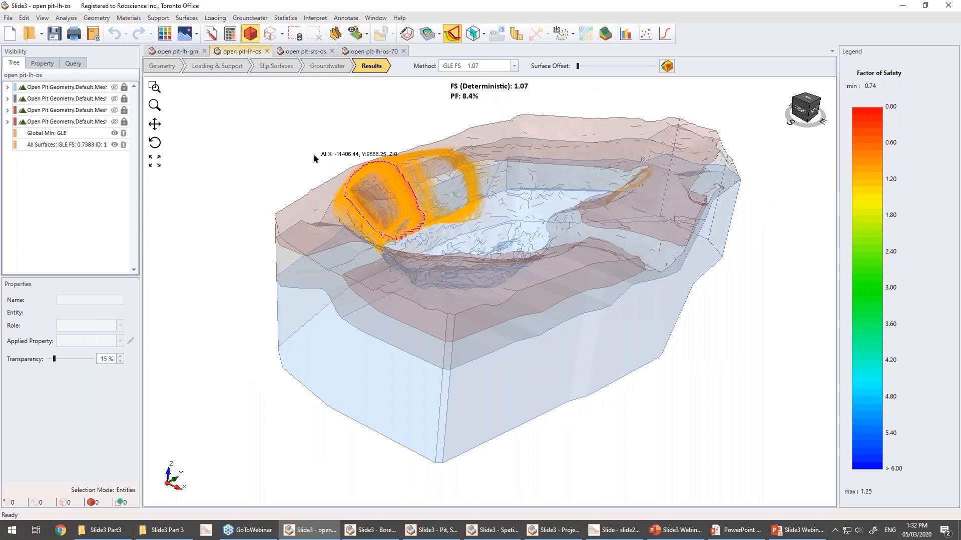
left_click(303, 51)
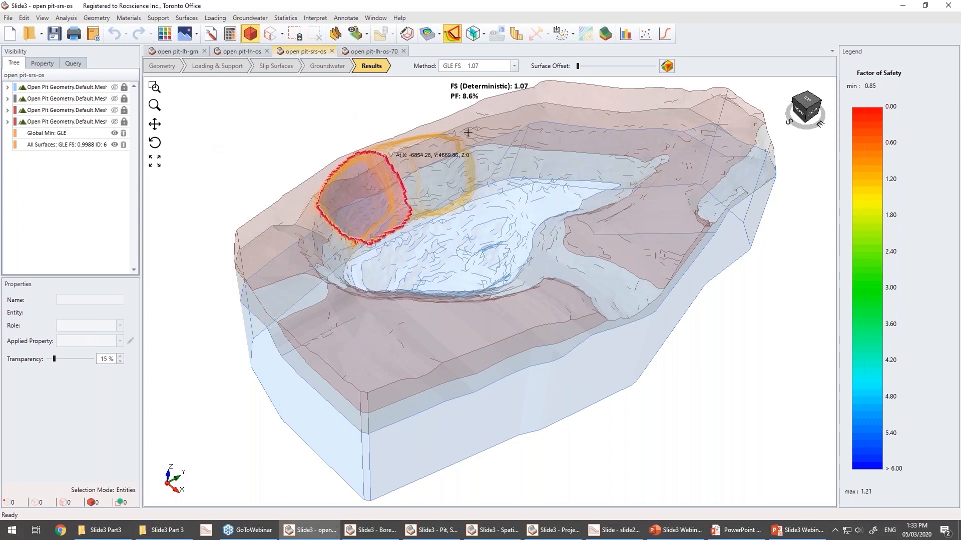
left_click(452, 34)
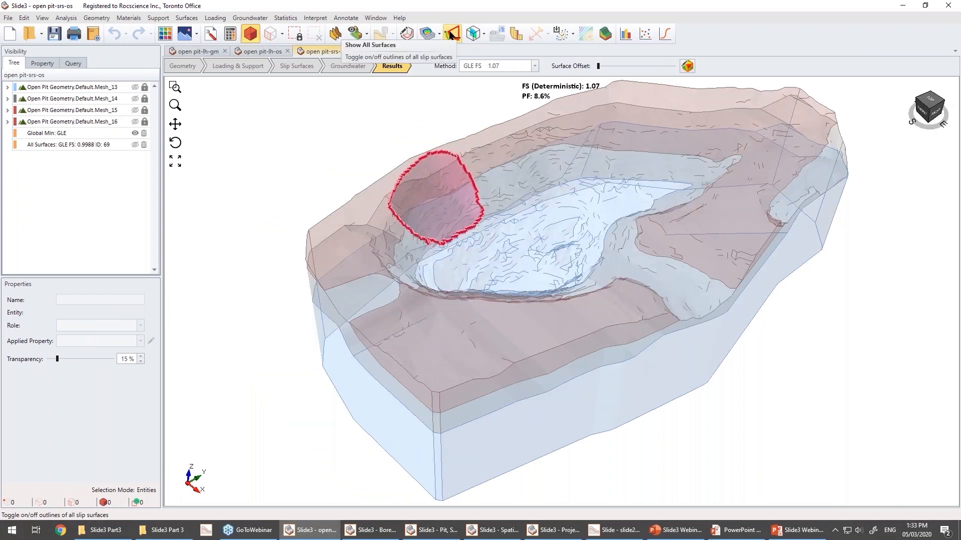
left_click(451, 33)
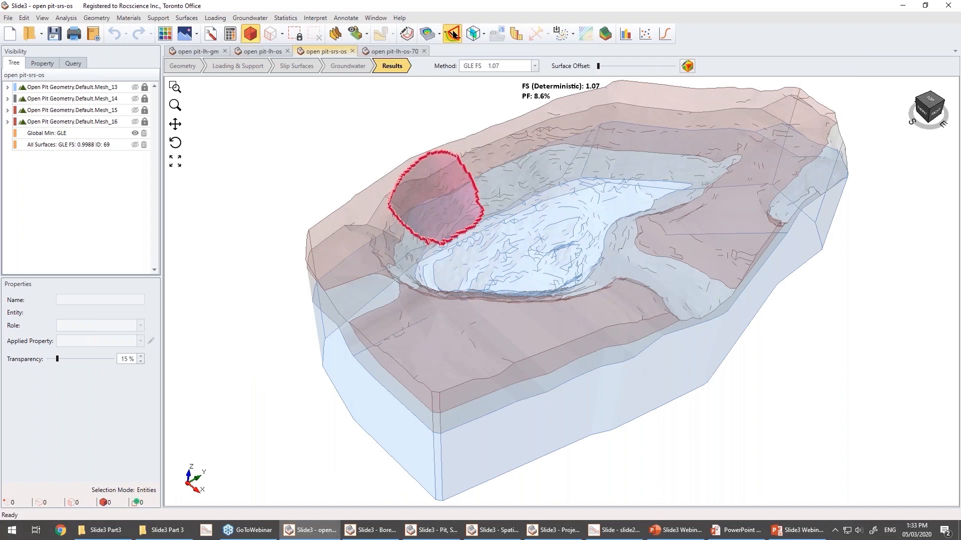
left_click_drag(396, 140, 334, 96)
left_click(331, 177)
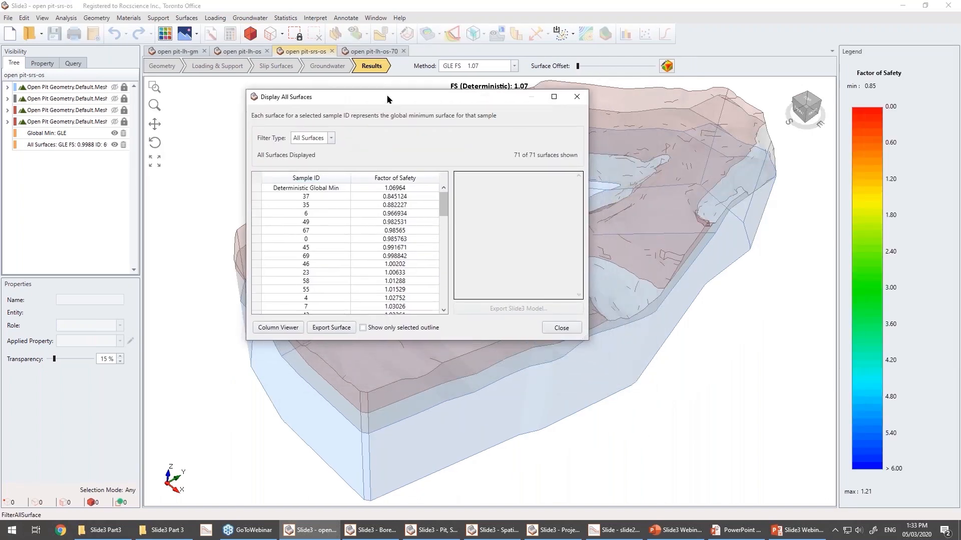
mouse_move(440, 200)
left_mouse_down()
mouse_move(434, 307)
mouse_move(444, 199)
left_mouse_up()
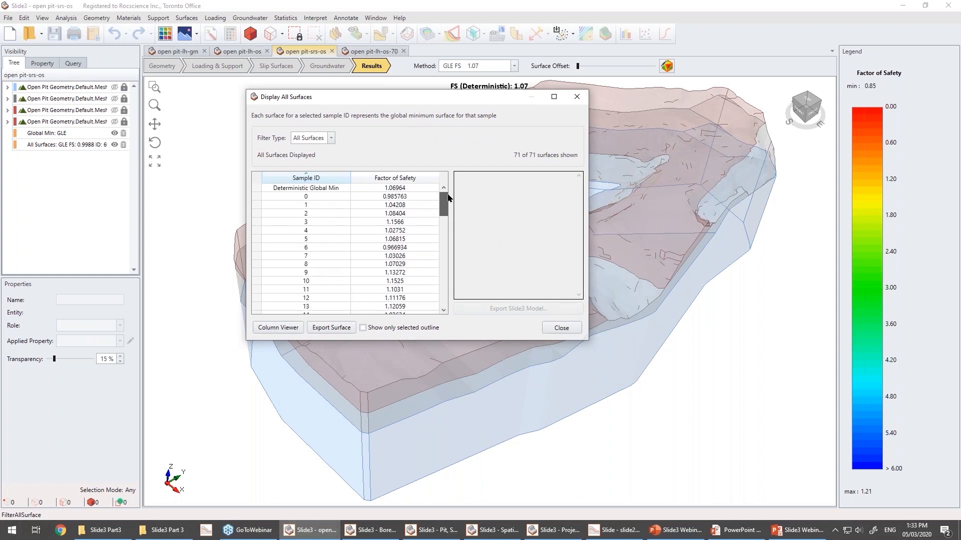
left_click(560, 328)
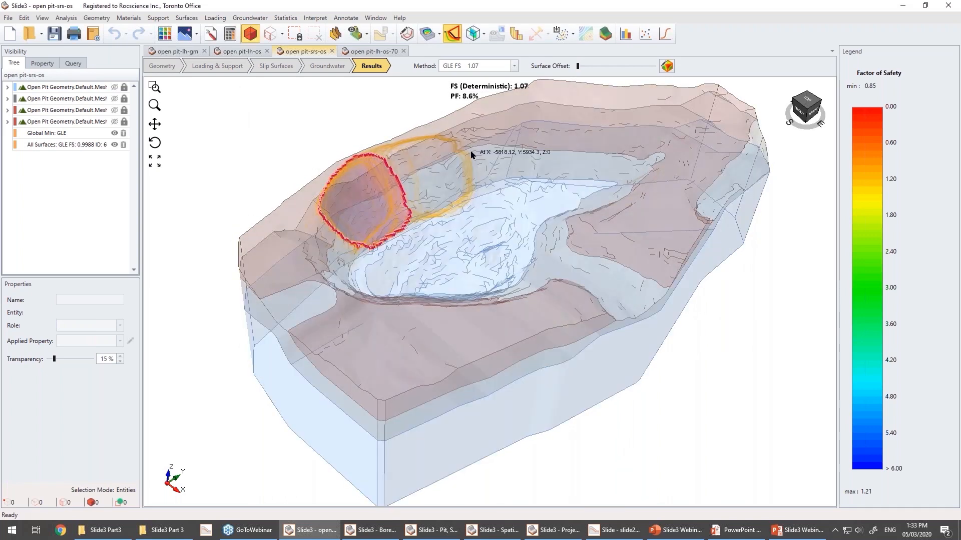
Select the All Surfaces entry in the visibility tree to highlight every sampled slip surface outline.
left_click(49, 145)
mouse_move(155, 331)
left_mouse_down()
mouse_move(180, 358)
mouse_move(372, 378)
left_mouse_up()
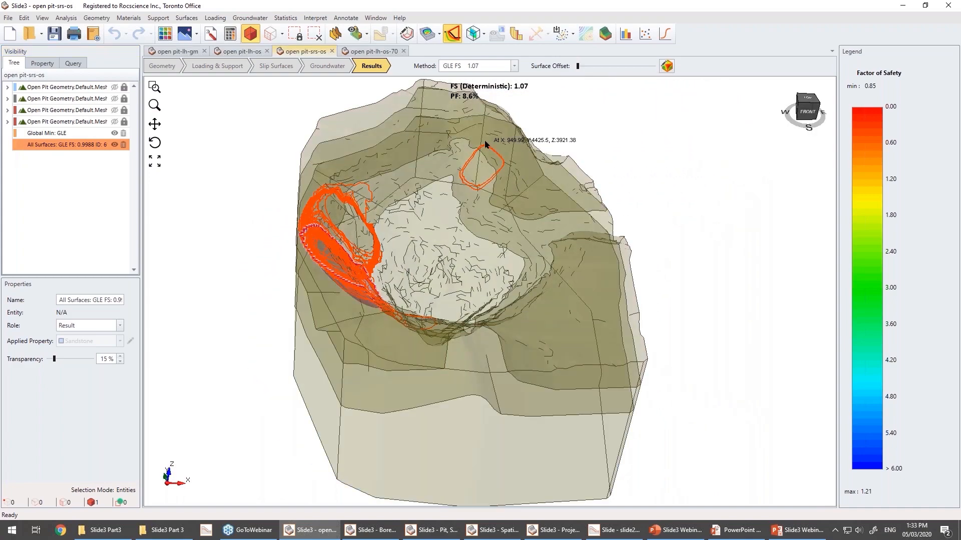
left_click_drag(463, 385, 665, 348)
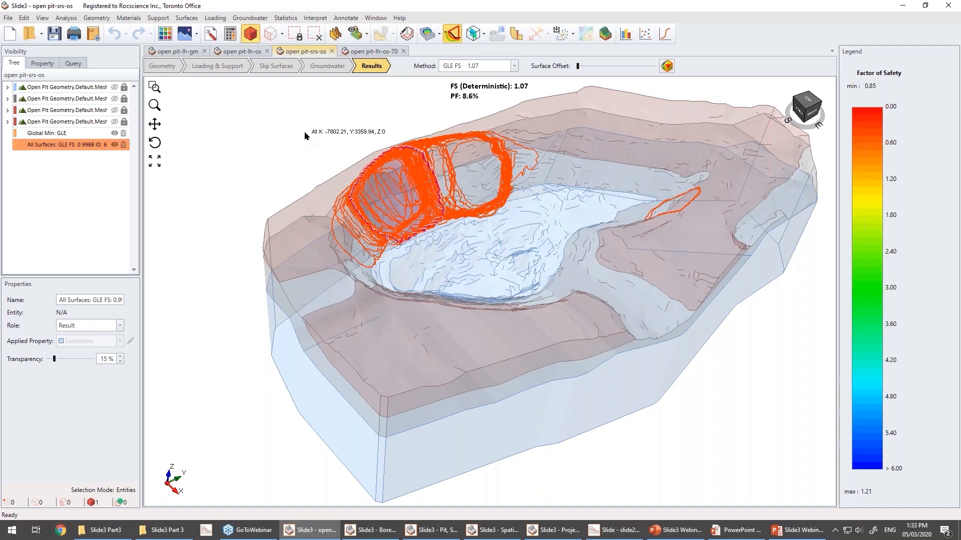
Switch to open pit-lh-os-70, review its 70-sample Latin-Hypercube statistics settings, and display its results.
left_click(371, 52)
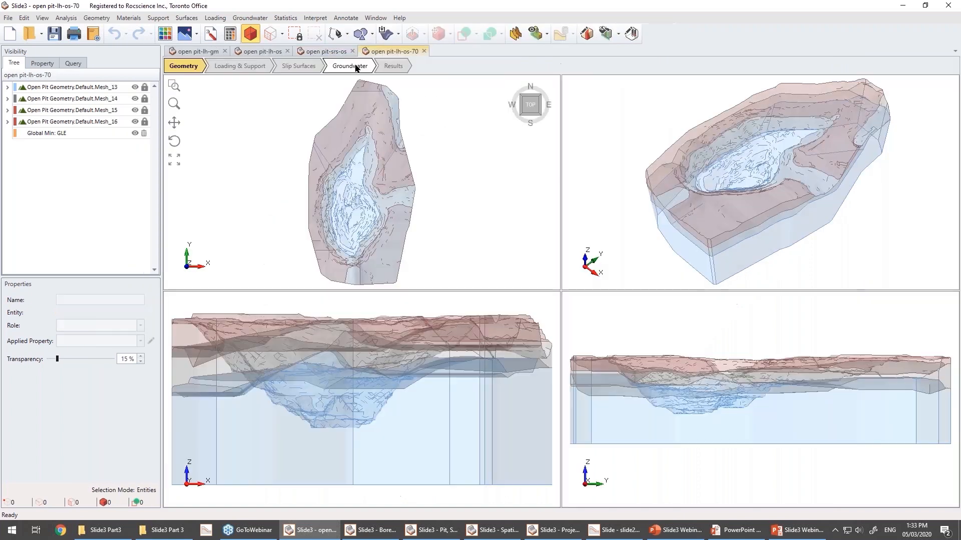
left_click(211, 35)
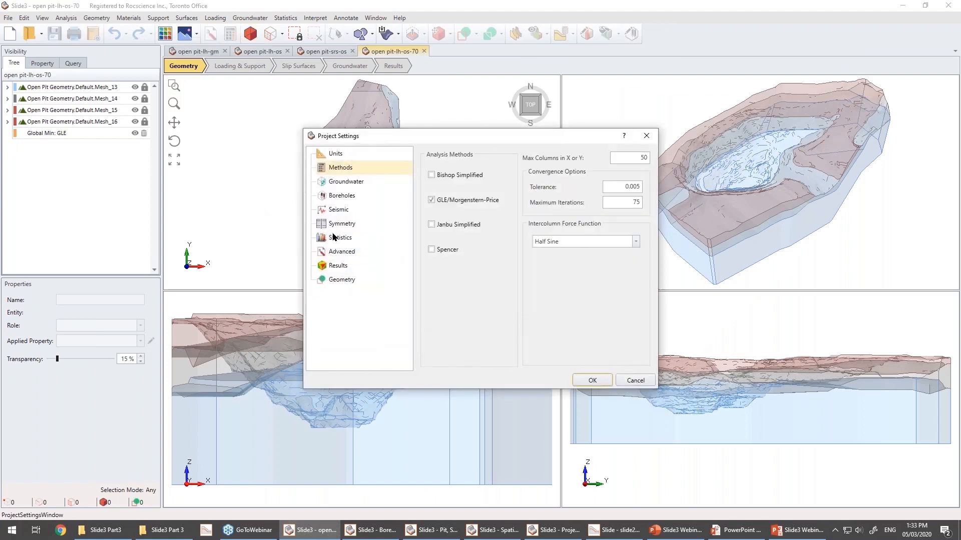
left_click(337, 237)
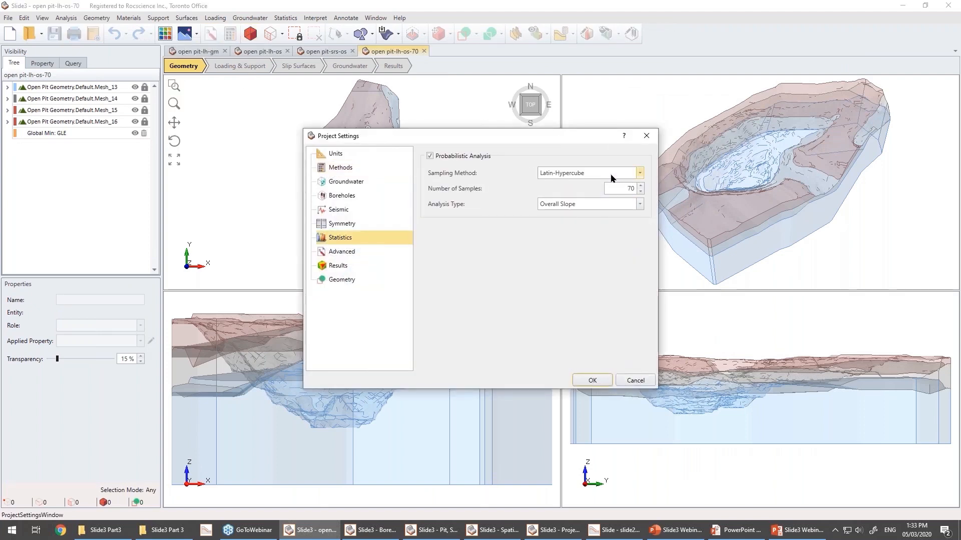
double_click(623, 188)
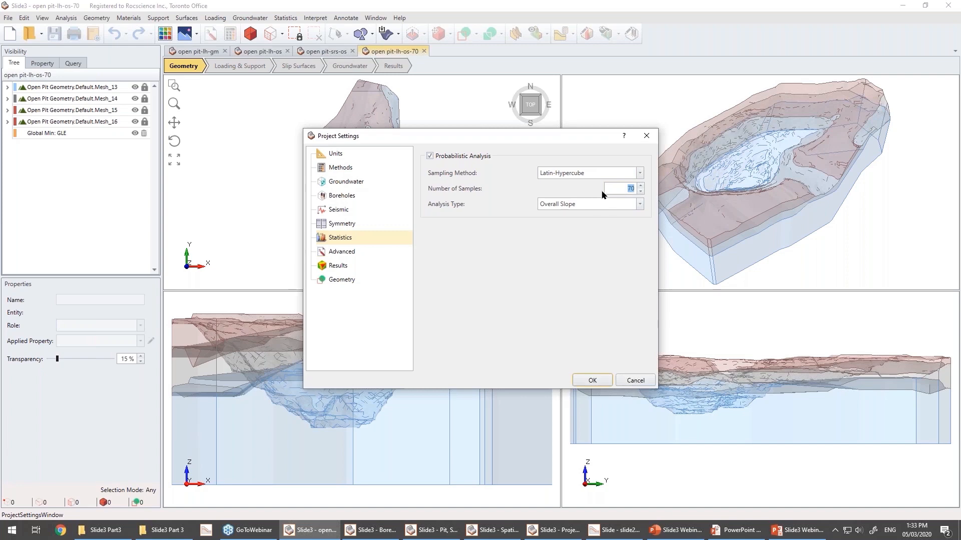
left_click(635, 381)
left_click(393, 66)
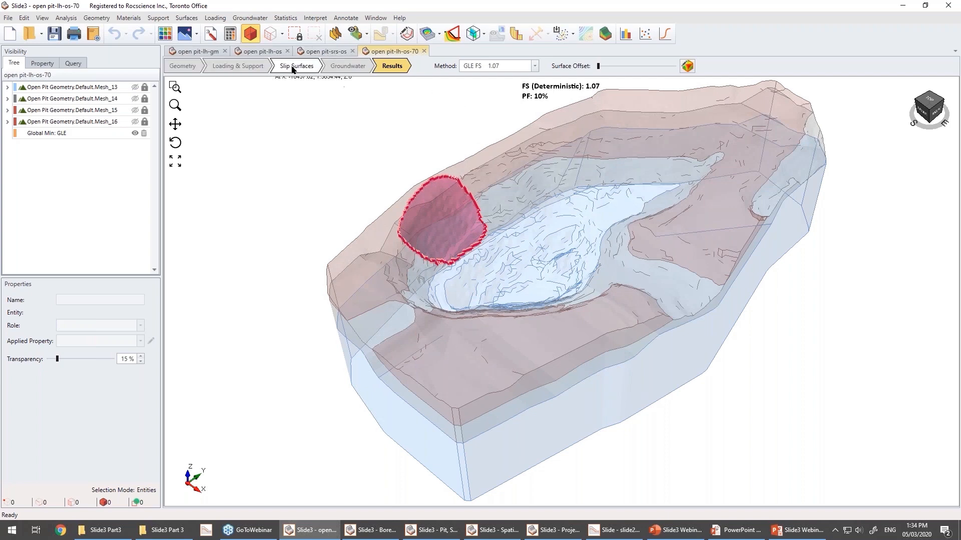
Switch to the PowerPoint slide show and advance to the Example 2 sampling method comparison table.
left_click(328, 52)
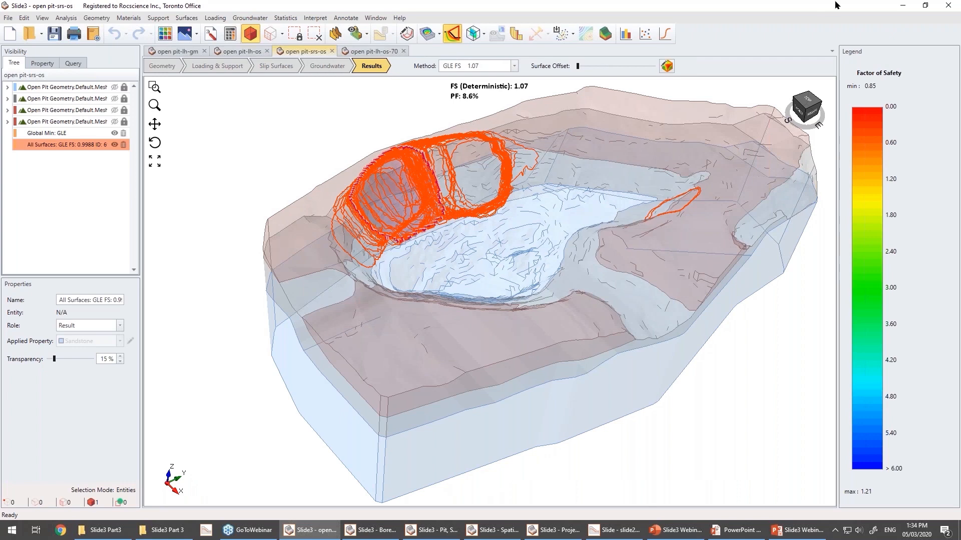
key("alt+Tab")
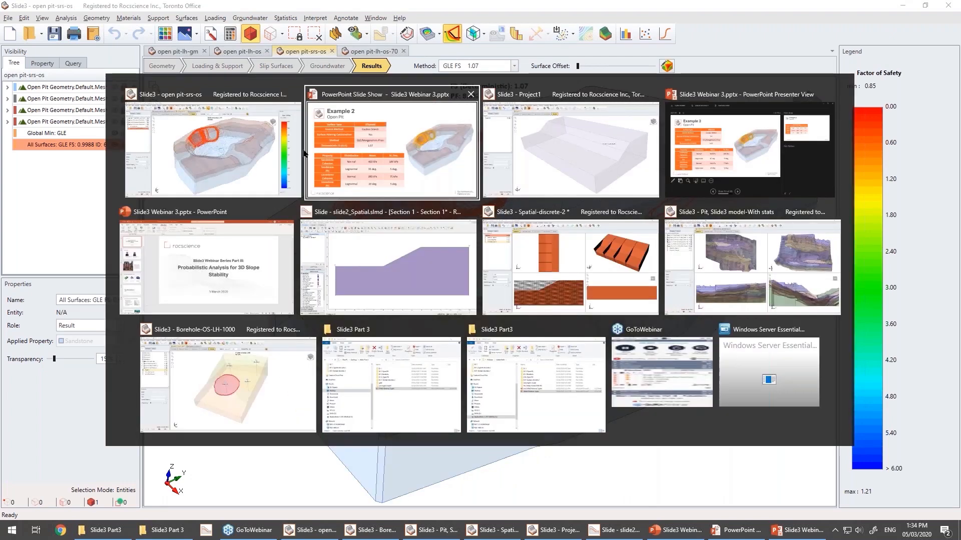
left_click(421, 166)
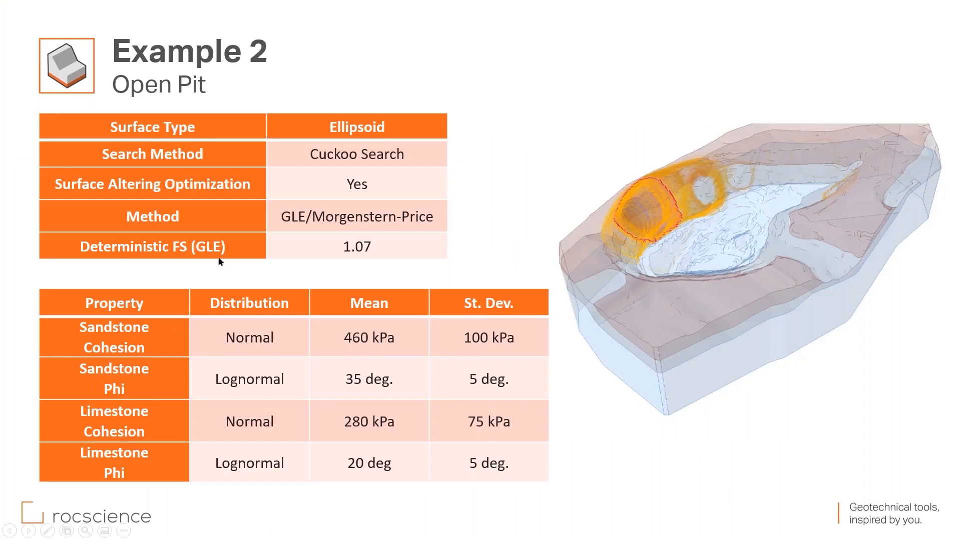
left_click(482, 215)
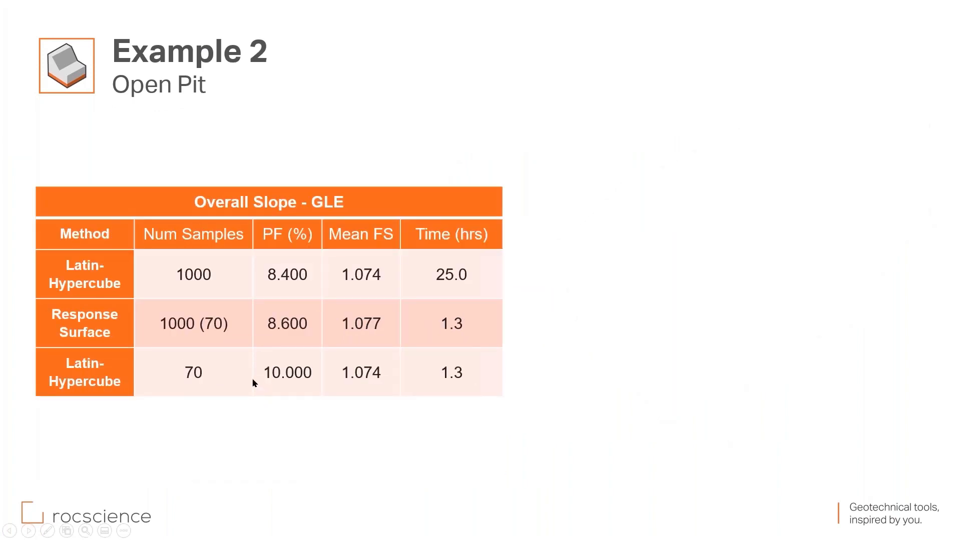
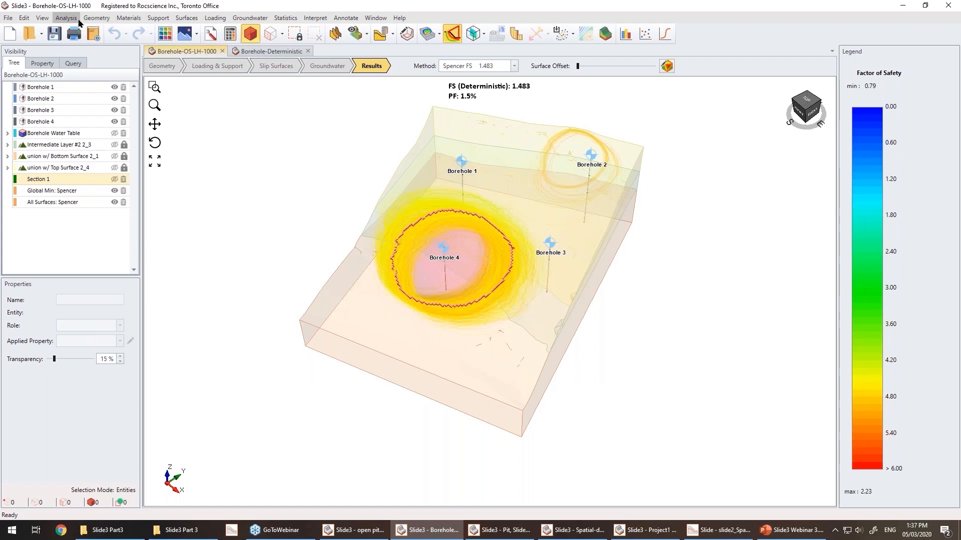
Open the project settings of Borehole-OS-LH-1000 and review its statistics sampling method options without changing them.
left_click(30, 29)
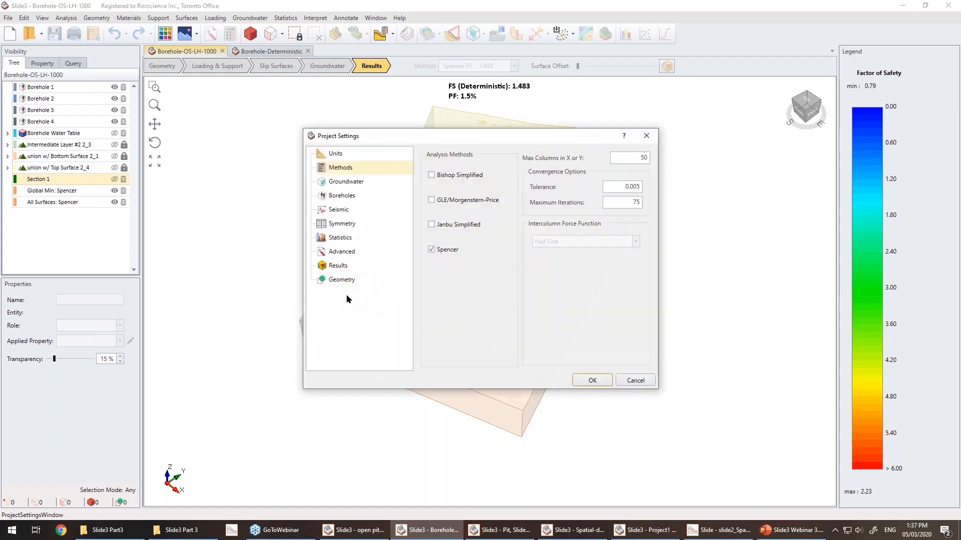
left_click(340, 238)
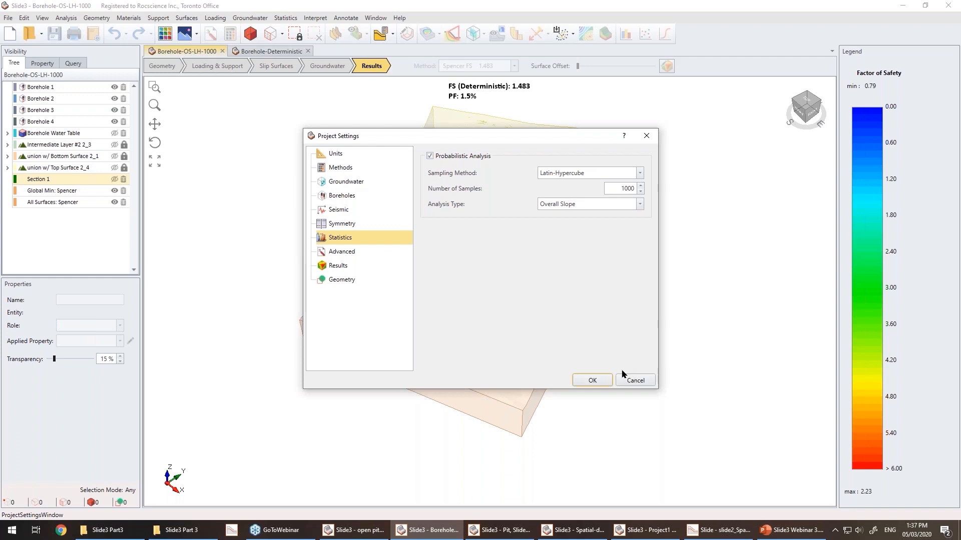
left_click(579, 174)
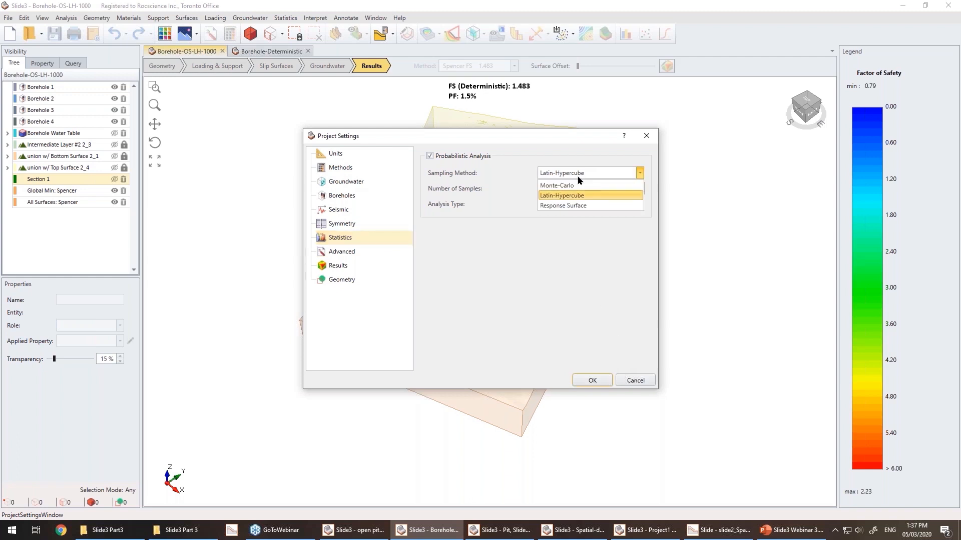
left_click(576, 267)
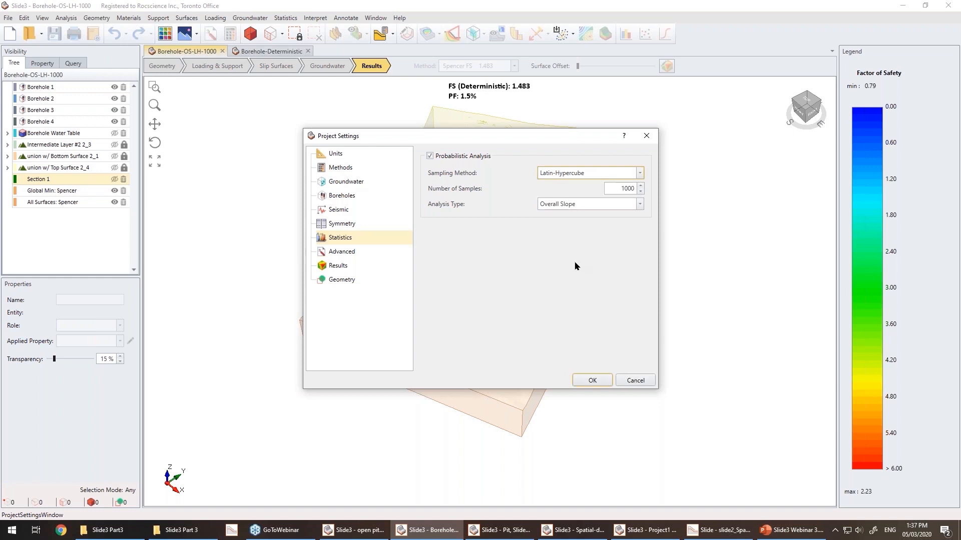
left_click(635, 380)
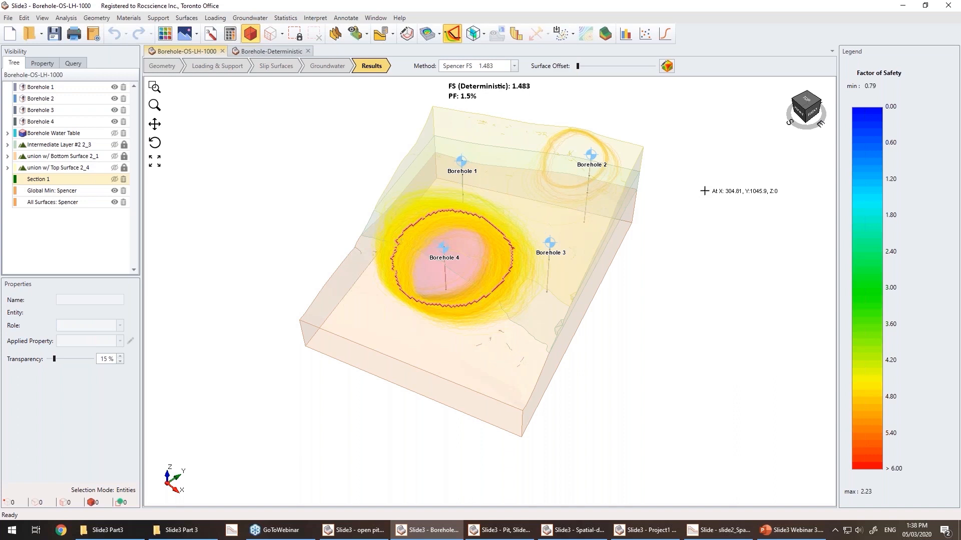
Switch to the Borehole-Deterministic model and display the outlines of all its slip surfaces.
left_click(272, 51)
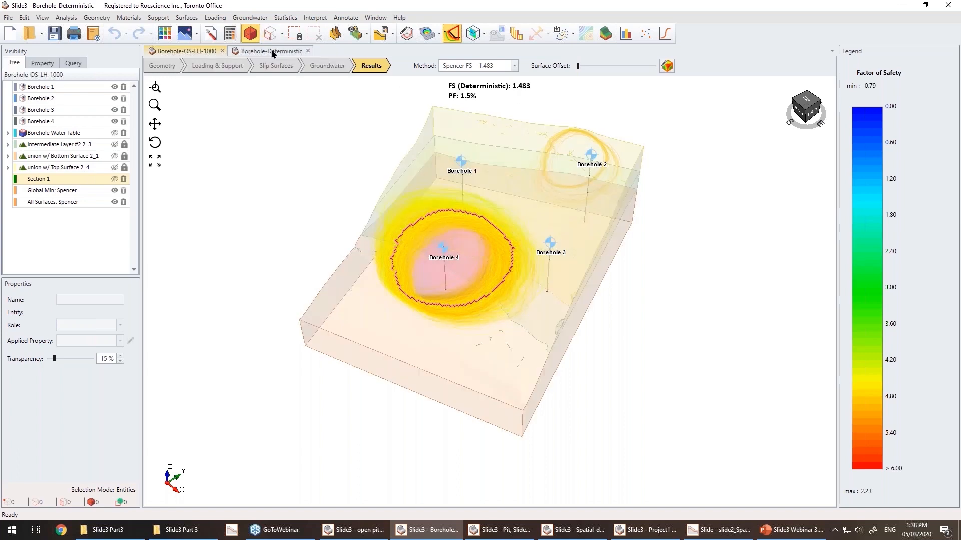
scroll(850, 251, "down", 2)
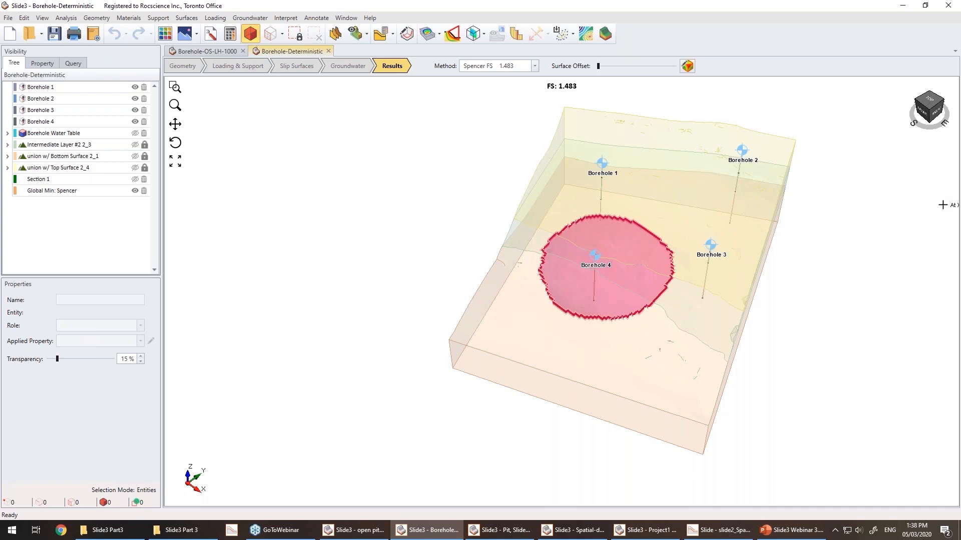
left_click(453, 35)
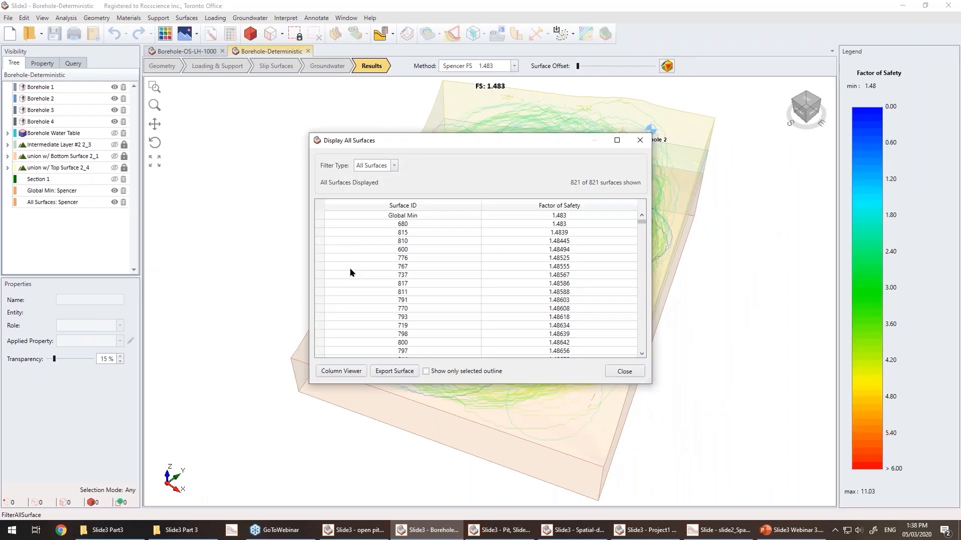
left_click(624, 372)
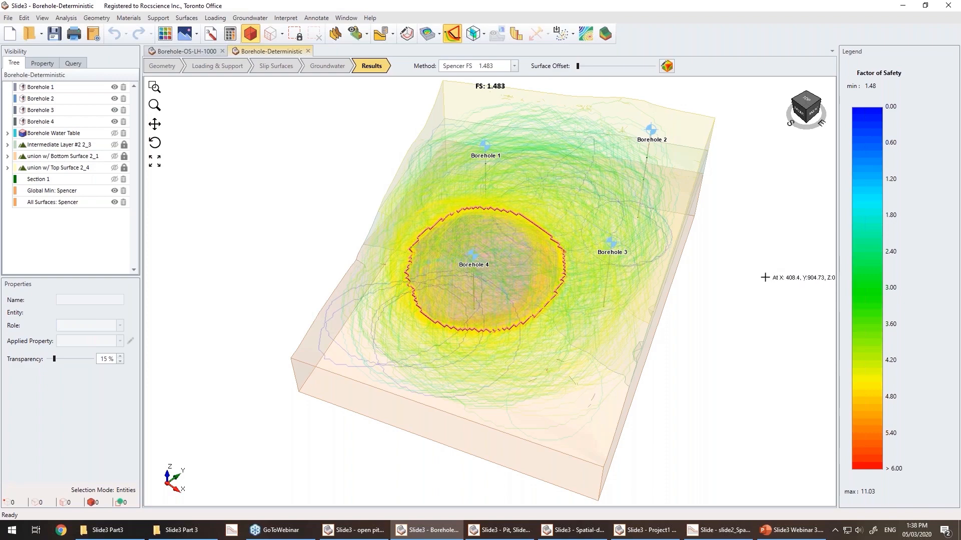
scroll(761, 275, "down", 1)
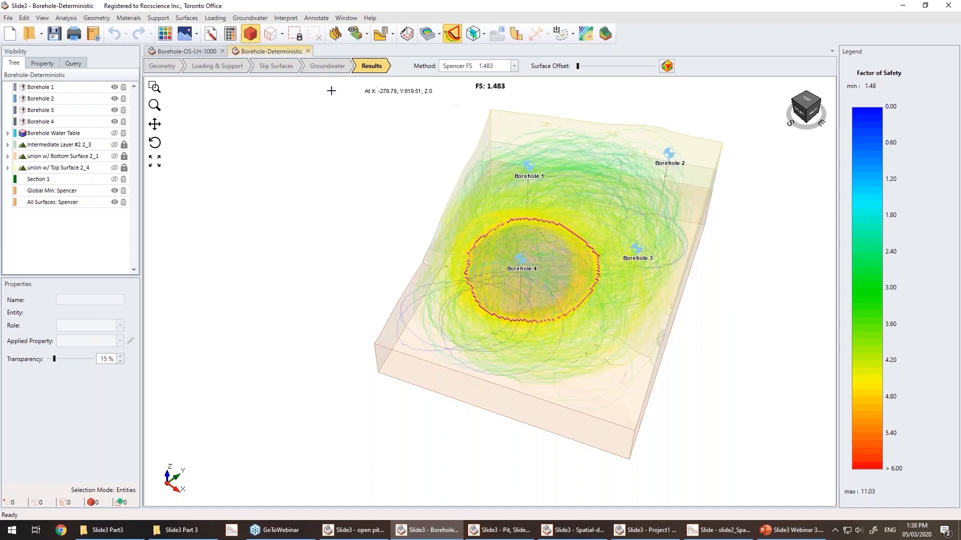
Tile the two model windows side by side for comparison, then close the Borehole-Deterministic model.
left_click(346, 18)
left_click(326, 41)
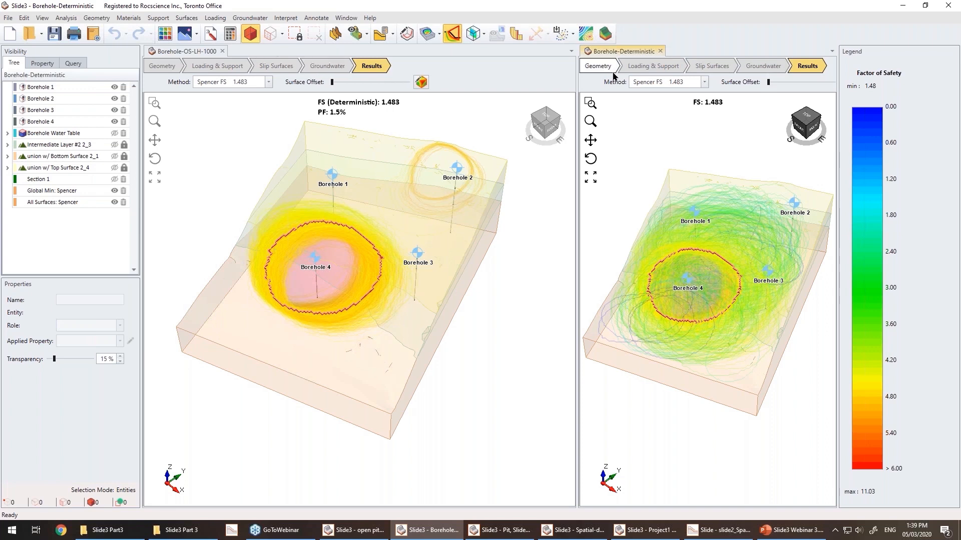
left_click(661, 52)
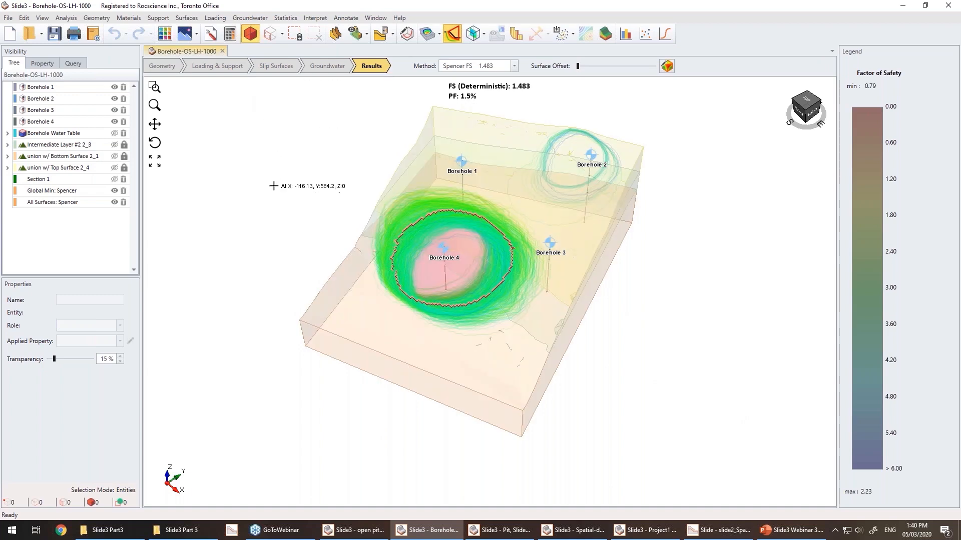
Select Section 1 and inspect its plane definition in the Slide2 Section Creator without changing it.
left_click(68, 179)
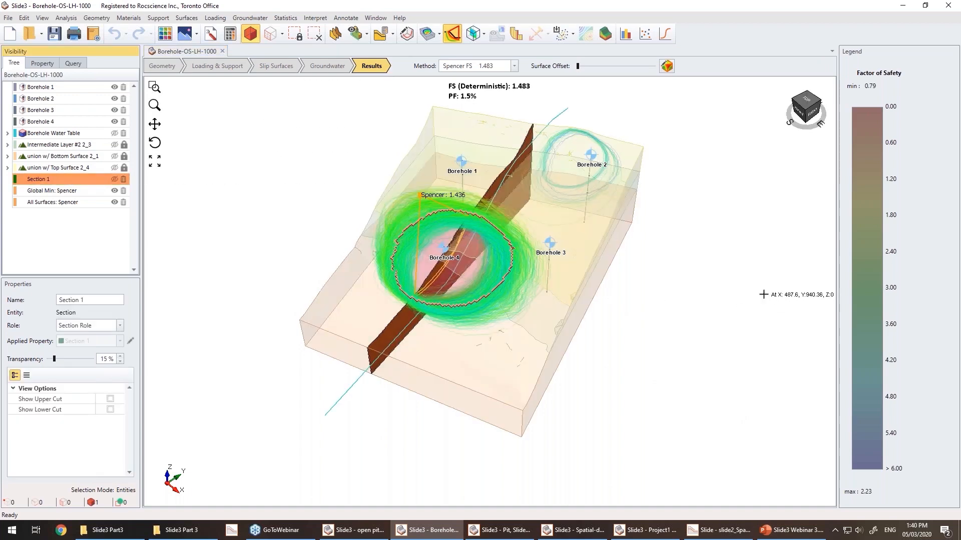
right_click_drag(649, 392, 622, 426)
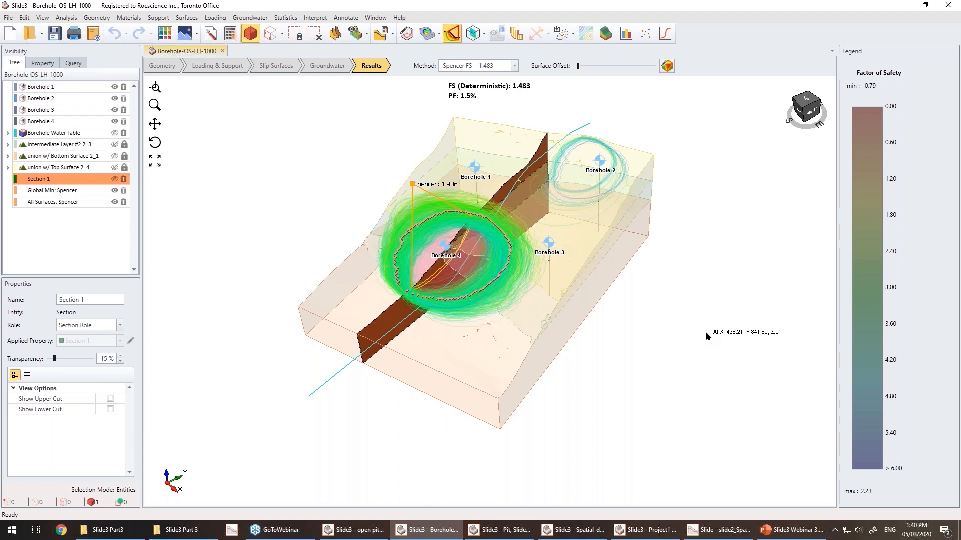
left_click(336, 33)
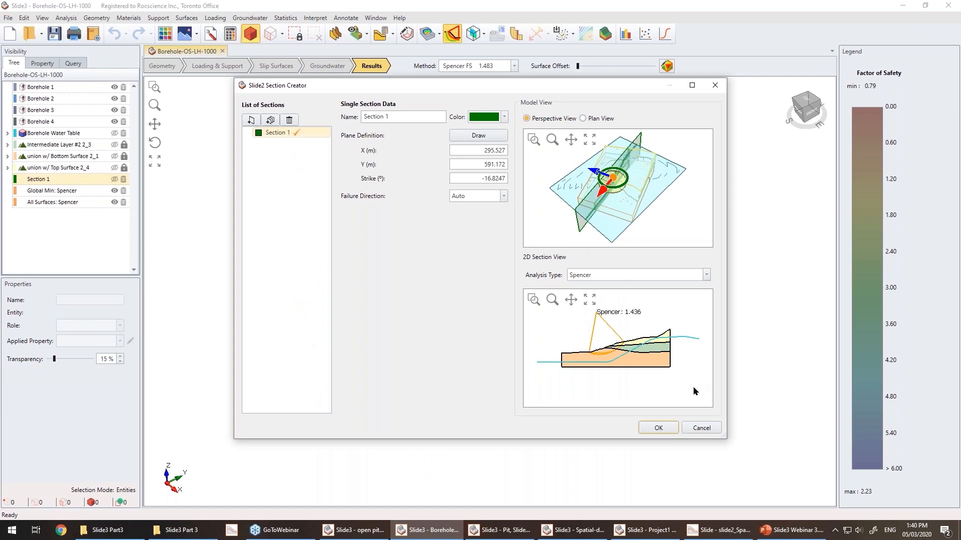
left_click(700, 426)
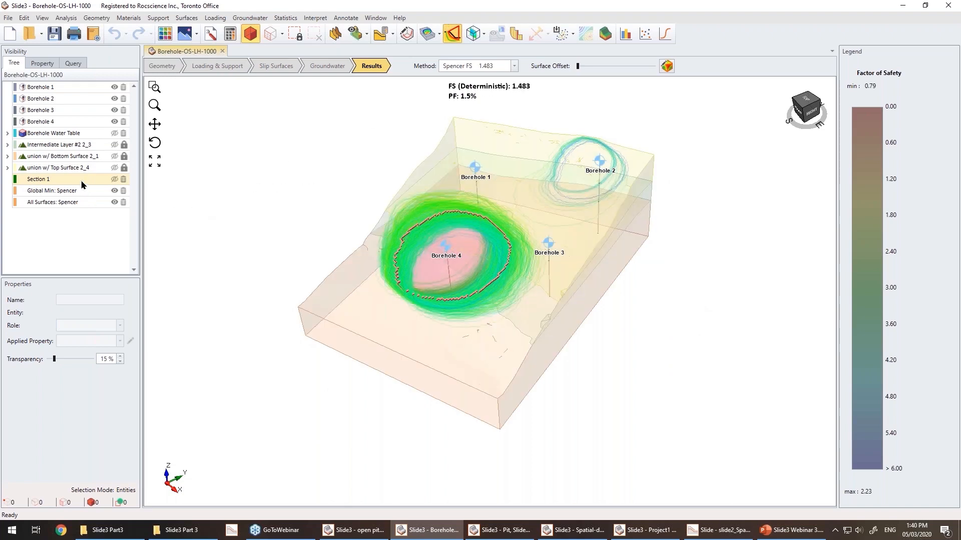
Select Section 1 again and open its computed section results in Slide2 Interpret to examine the slip surfaces.
left_click(84, 180)
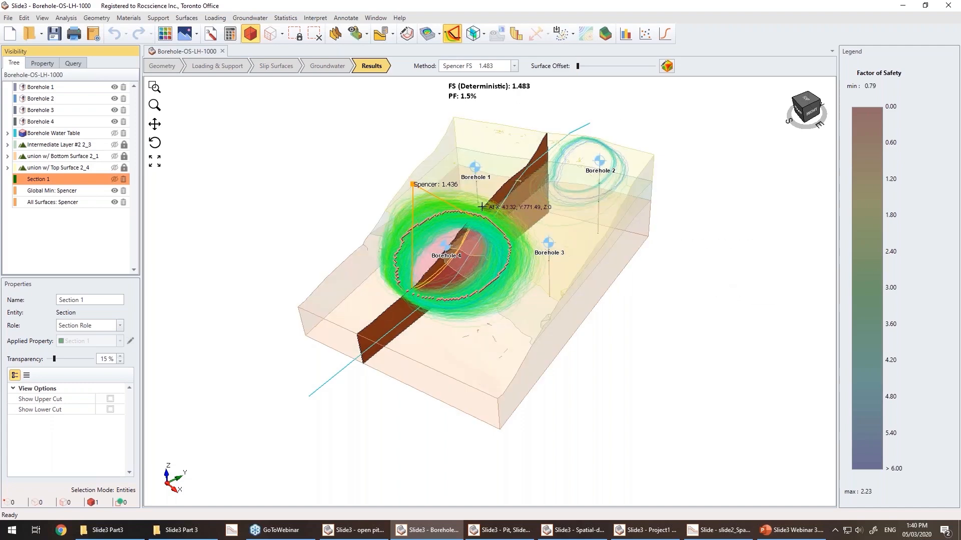
middle_click_drag(718, 317, 609, 364)
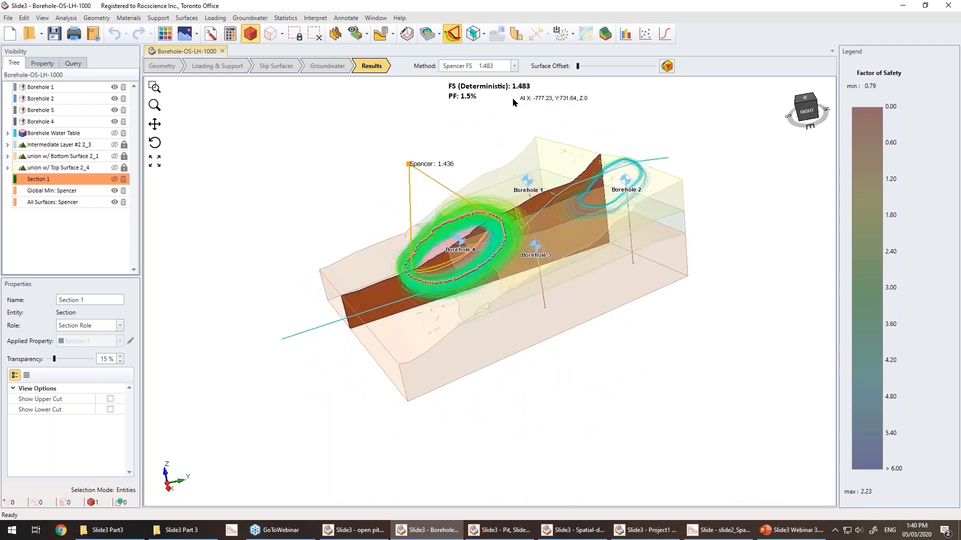
middle_click_drag(387, 165, 360, 168)
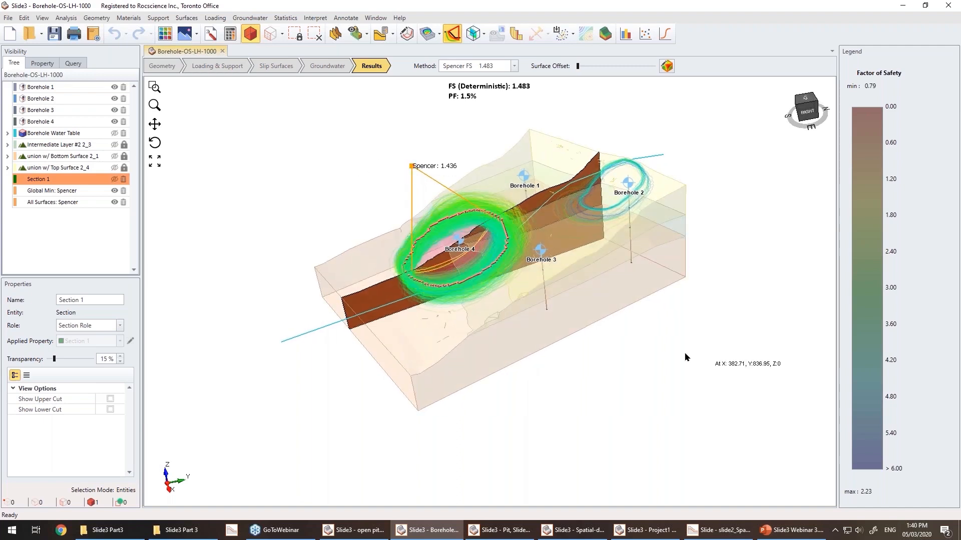
middle_click_drag(677, 350, 691, 350)
left_click_drag(692, 350, 485, 122)
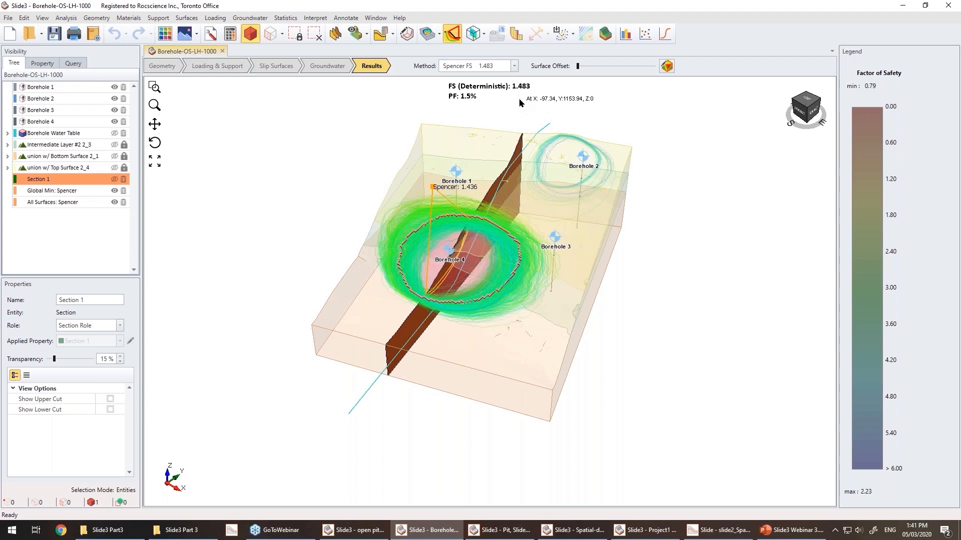
left_click(395, 35)
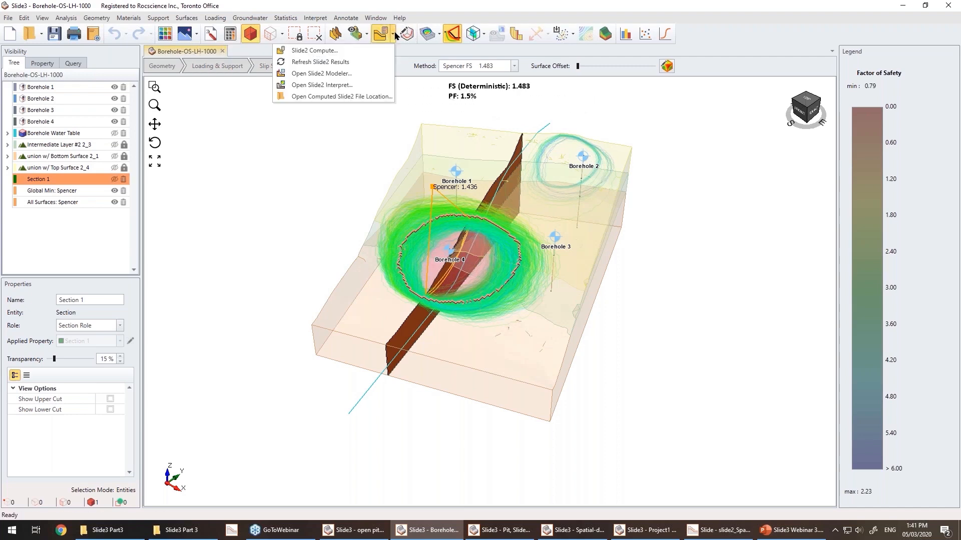
left_click(378, 85)
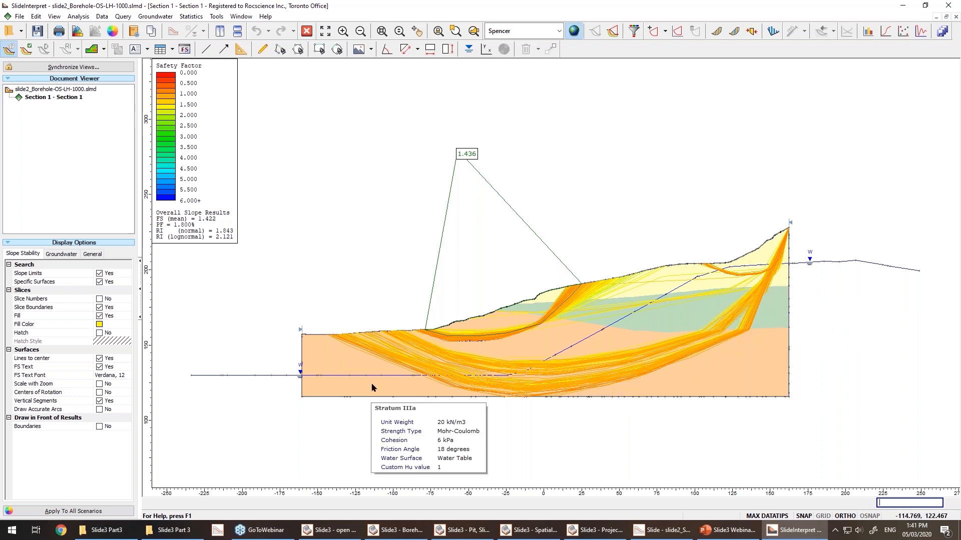
mouse_move(501, 337)
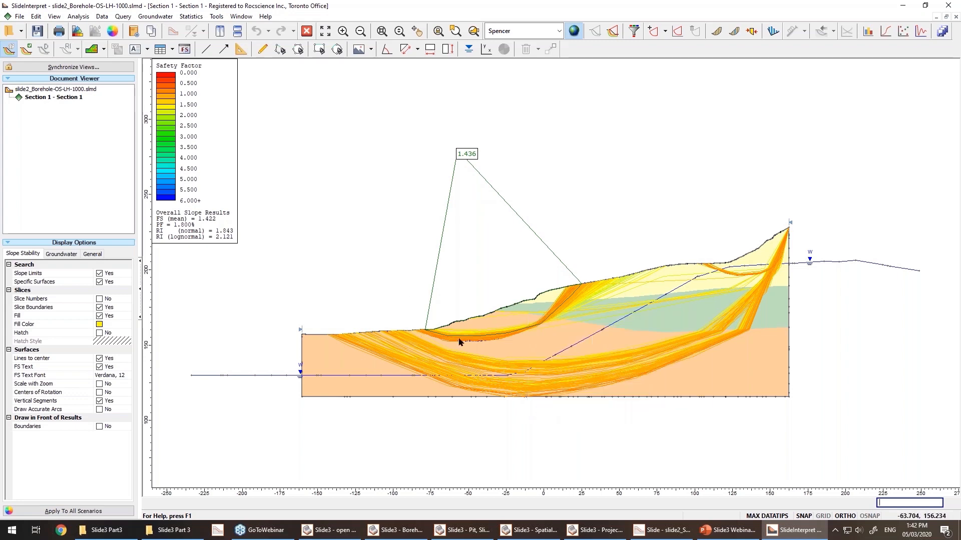
mouse_move(559, 298)
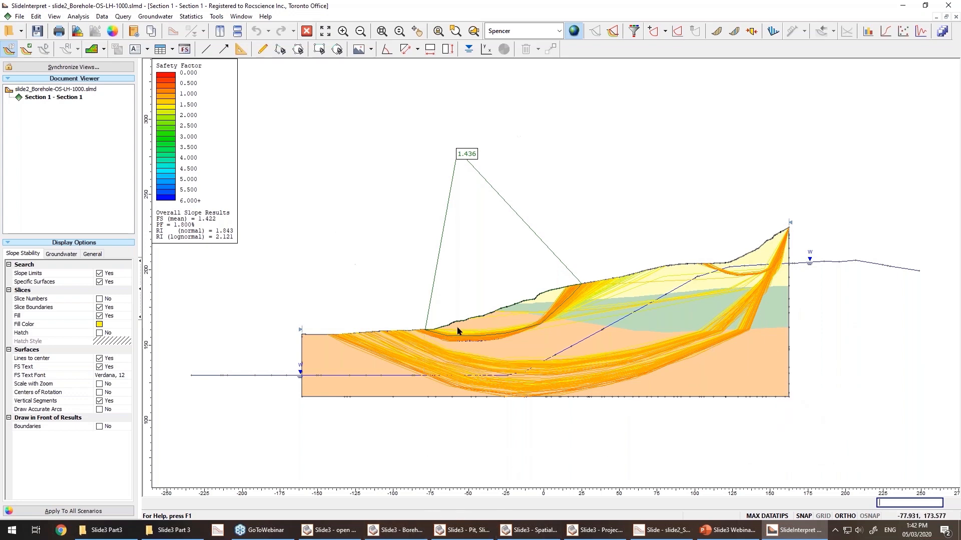
Switch to the PowerPoint slide show and present the Example 4 Open Pit slides up to its input property table.
left_click(397, 530)
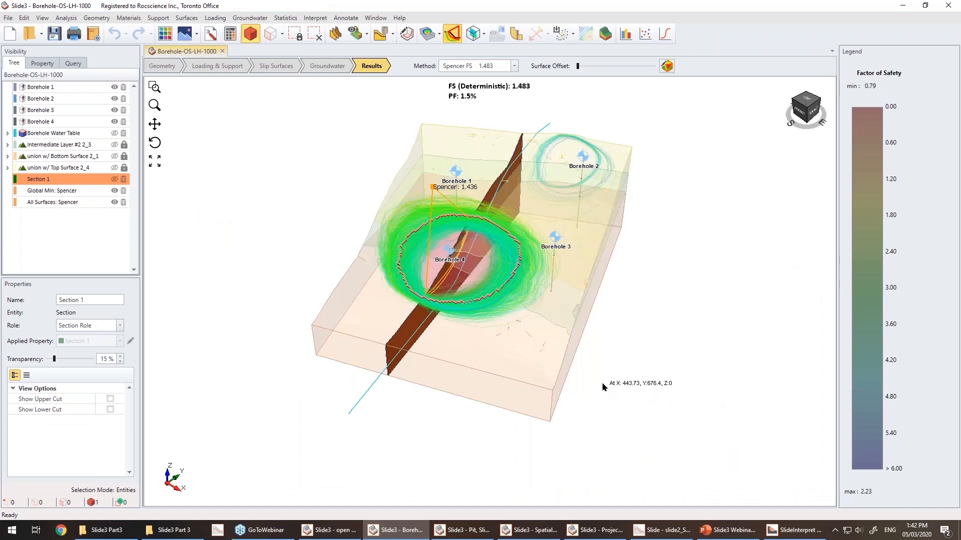
left_click(728, 530)
left_click(846, 516)
key("Right")
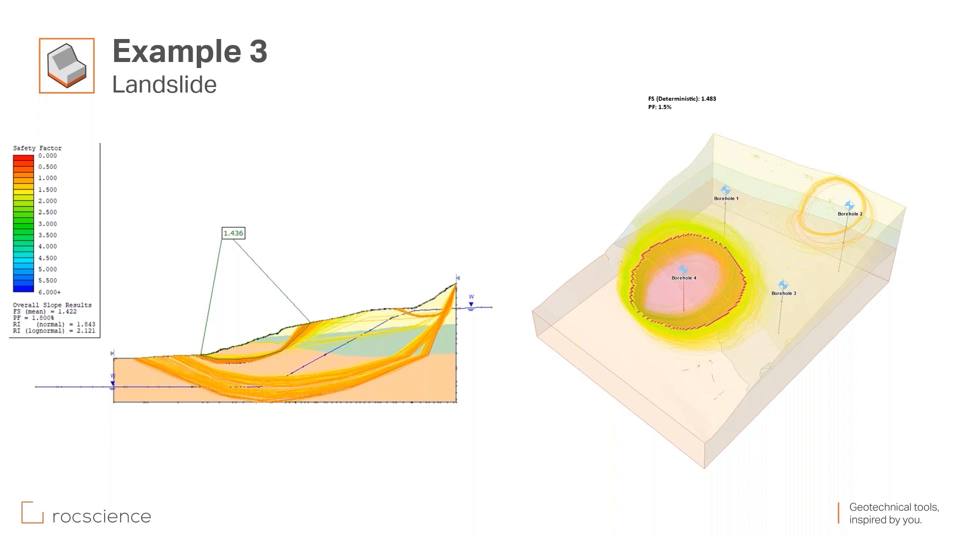
key("Right")
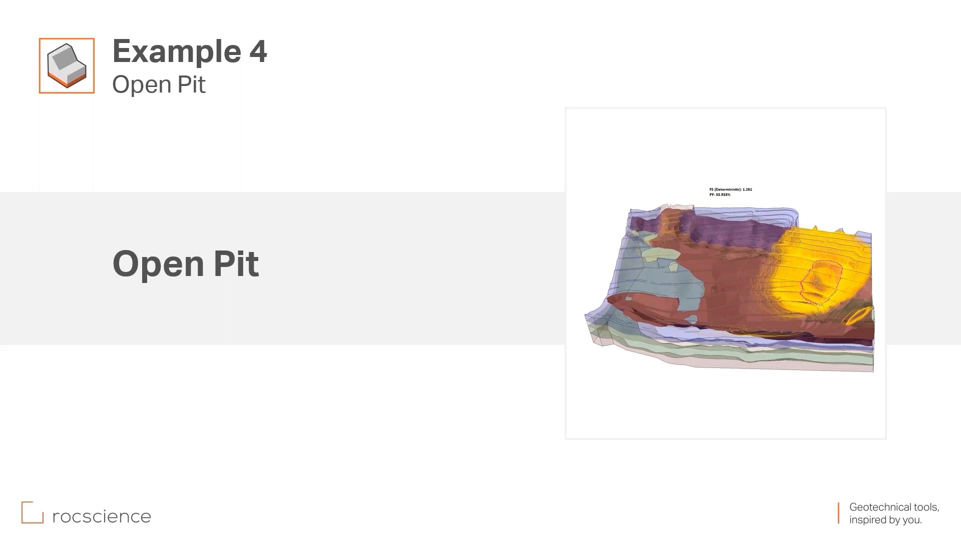
key("Escape")
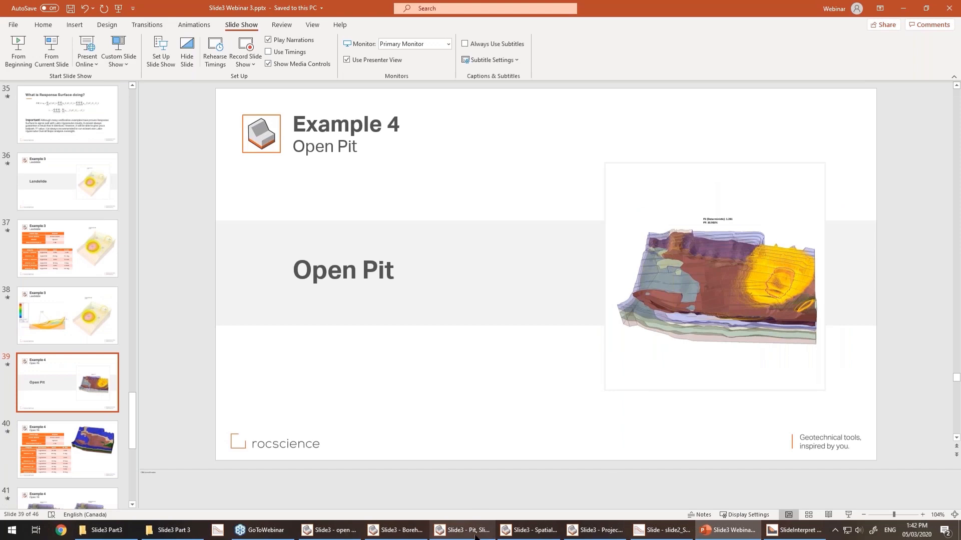
left_click(59, 440)
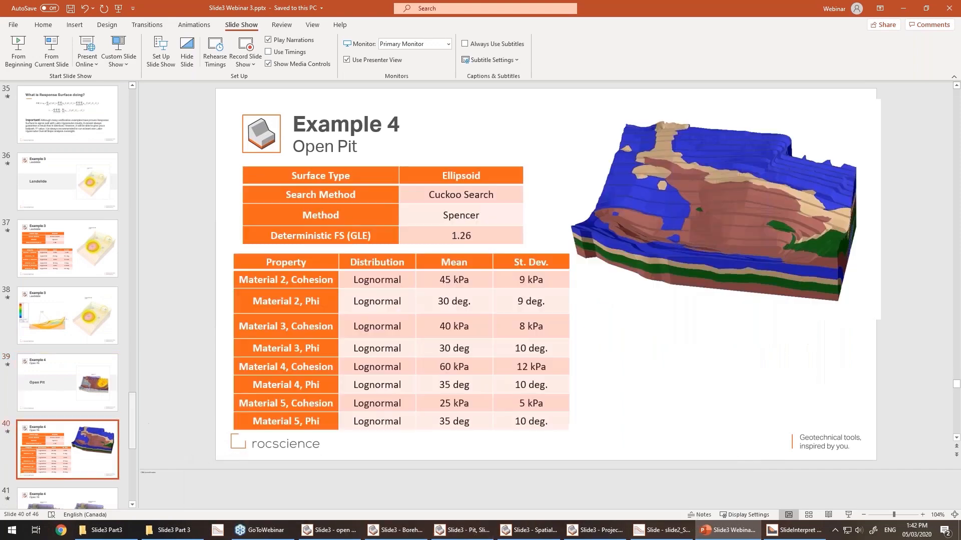
left_click(848, 516)
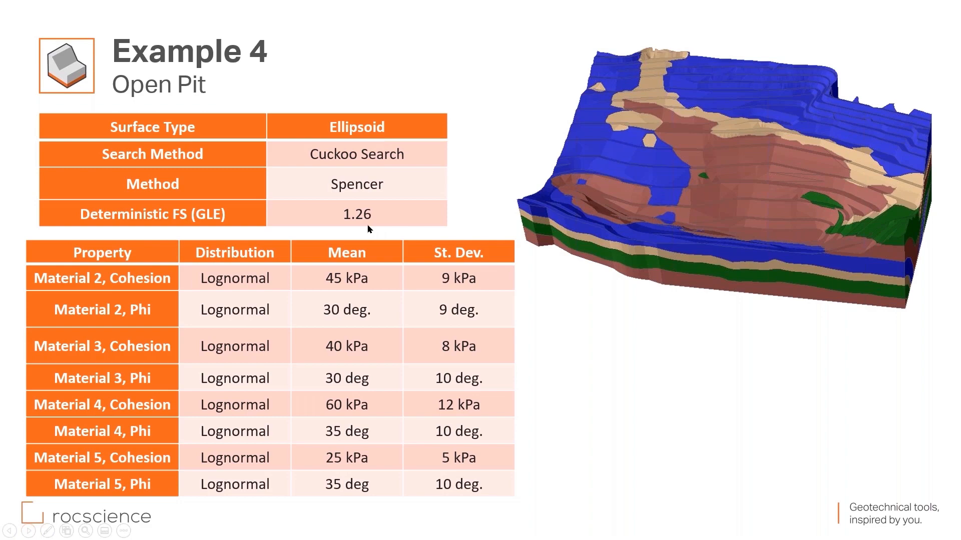
key("Escape")
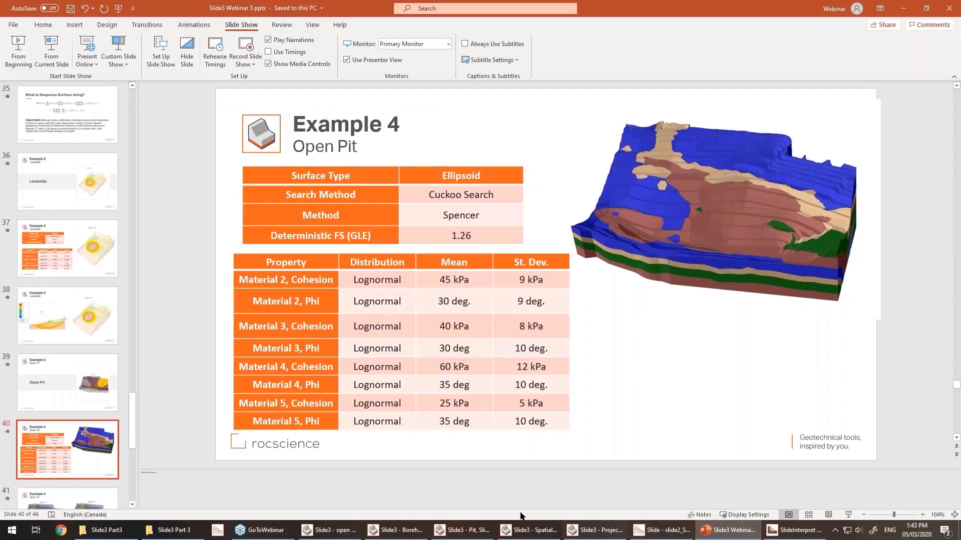
Switch to the Pit Slide3 model and preview a YZ material-assignment cutting plane, then cancel.
left_click(467, 534)
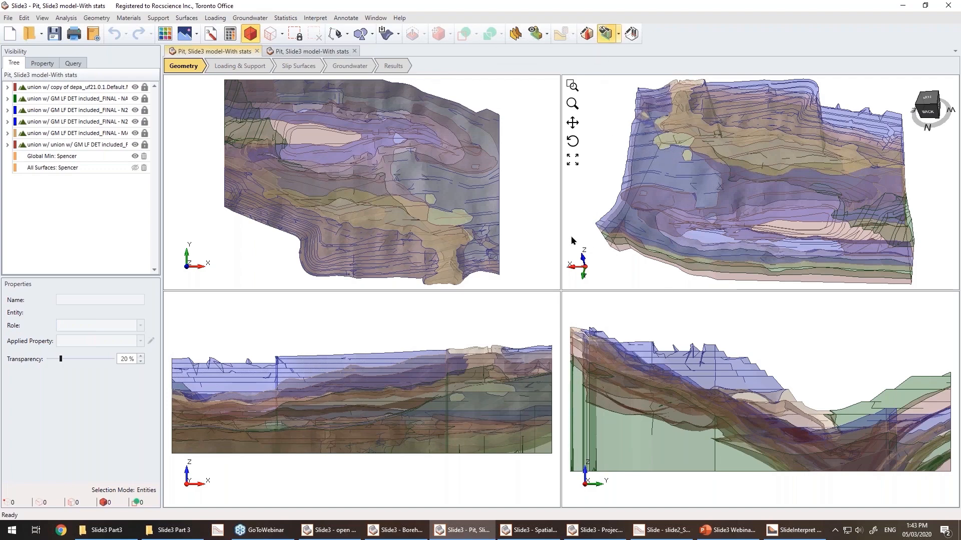
left_click(605, 34)
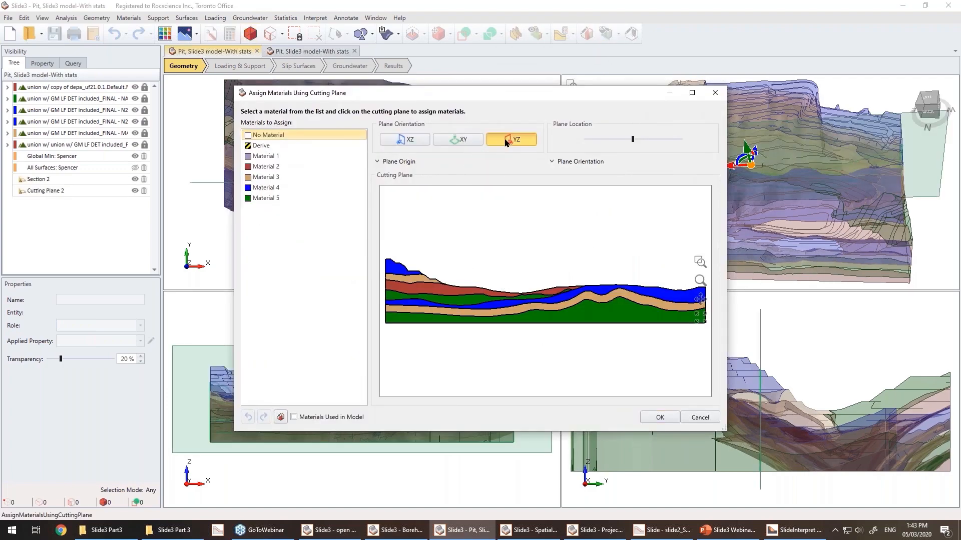
left_click(511, 139)
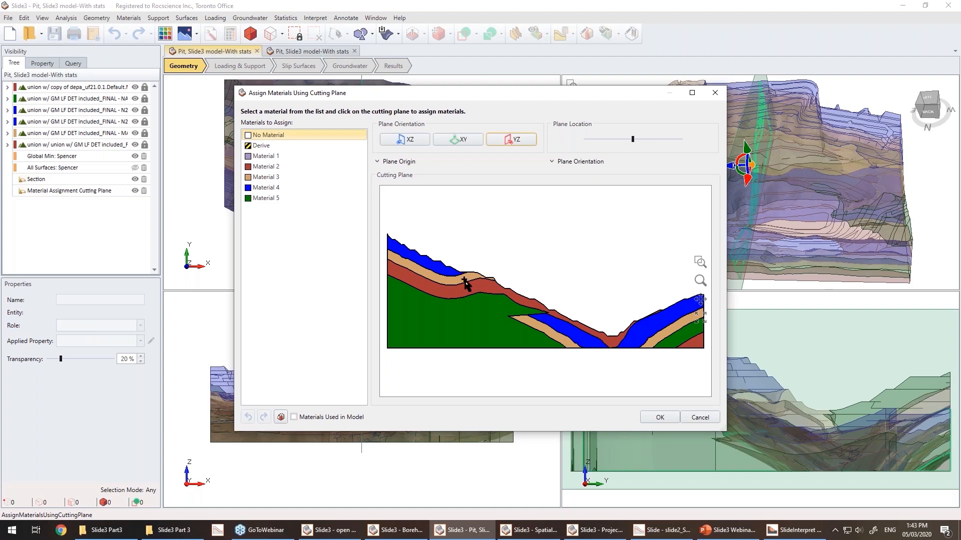
left_click(700, 418)
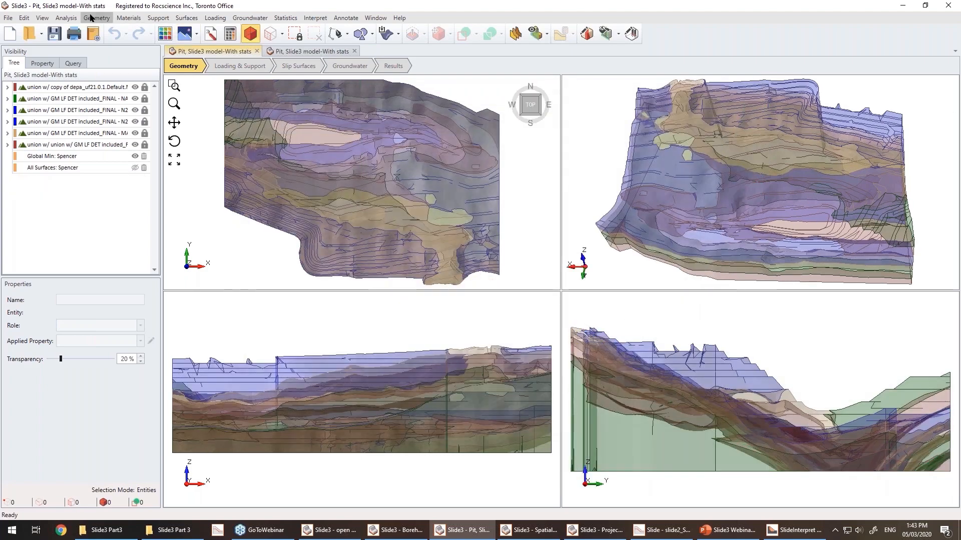
Review the open pit model's statistics and analysis method project settings, then cancel the dialog.
left_click(75, 18)
left_click(40, 30)
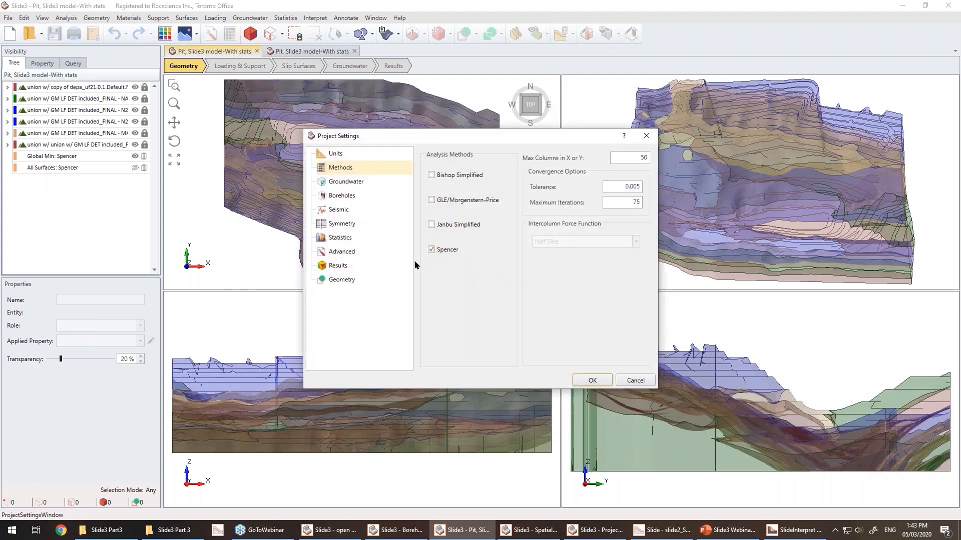
left_click(341, 239)
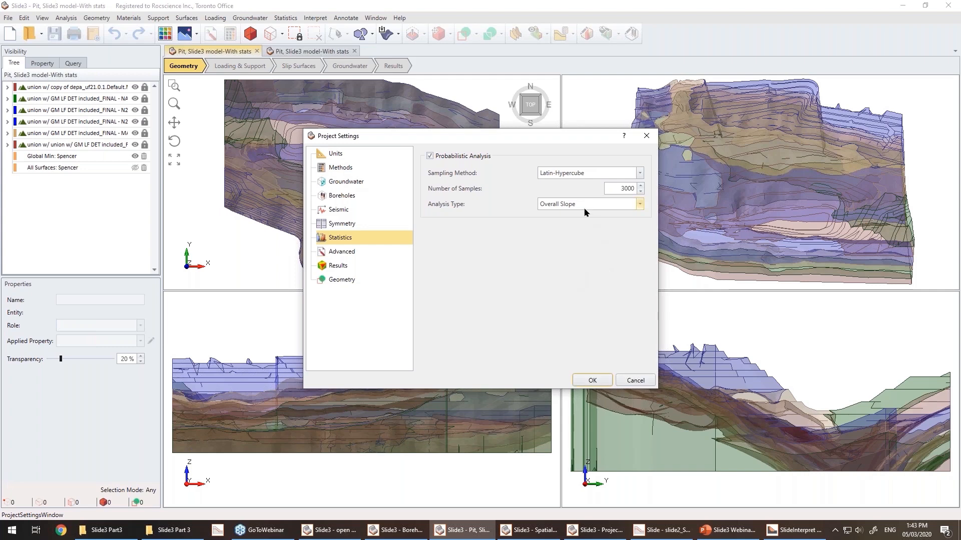
left_click(344, 168)
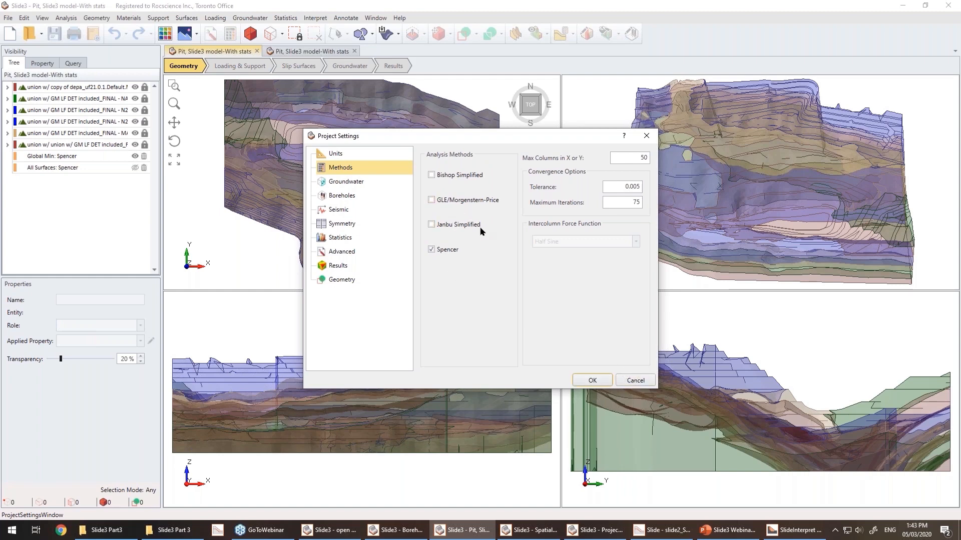
left_click(634, 380)
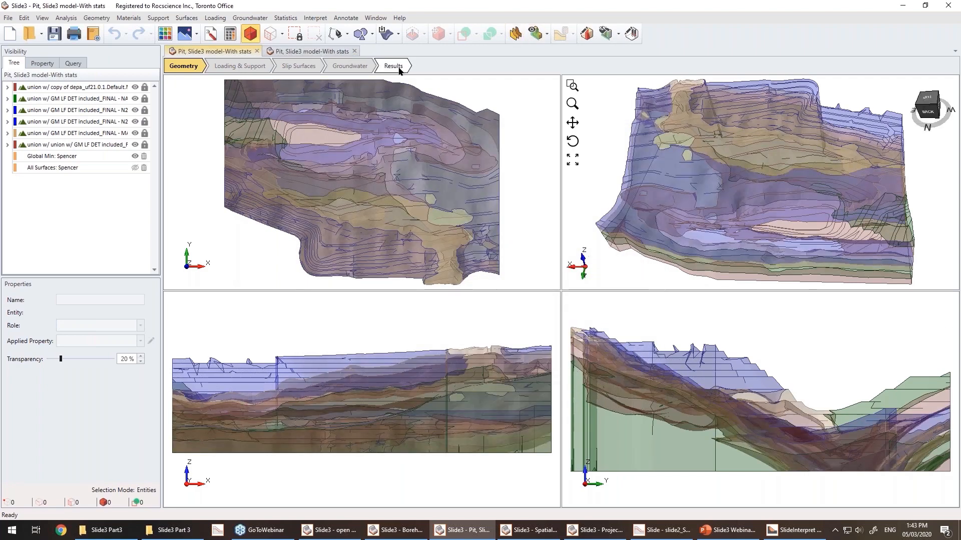
Open the results and display all sampled slip surfaces on the open pit model.
left_click(400, 71)
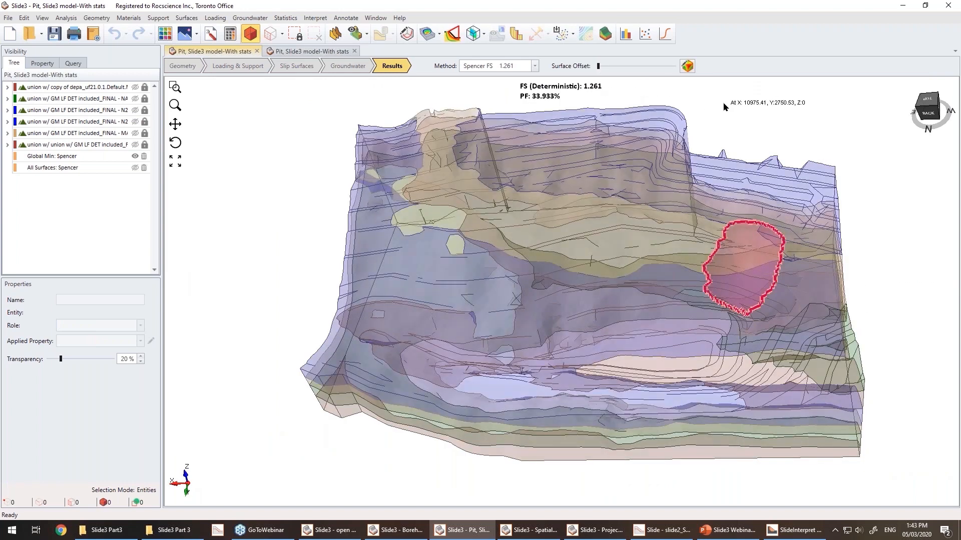
left_click(135, 168)
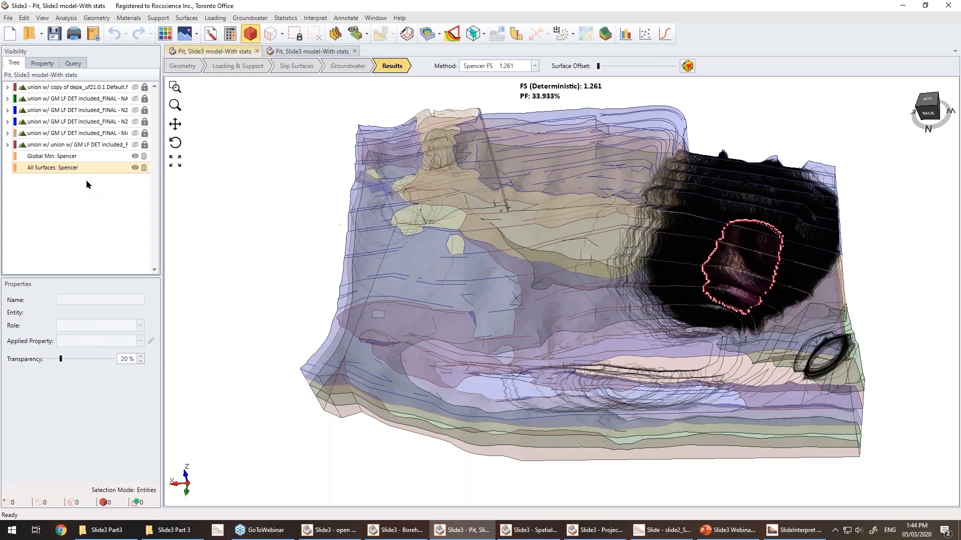
left_click(75, 167)
left_click_drag(266, 253, 801, 270)
Open the list of all surfaces and scroll through the sample IDs and factors of safety, then close it.
left_click(452, 34)
left_click(368, 221)
left_click_drag(511, 243, 507, 353)
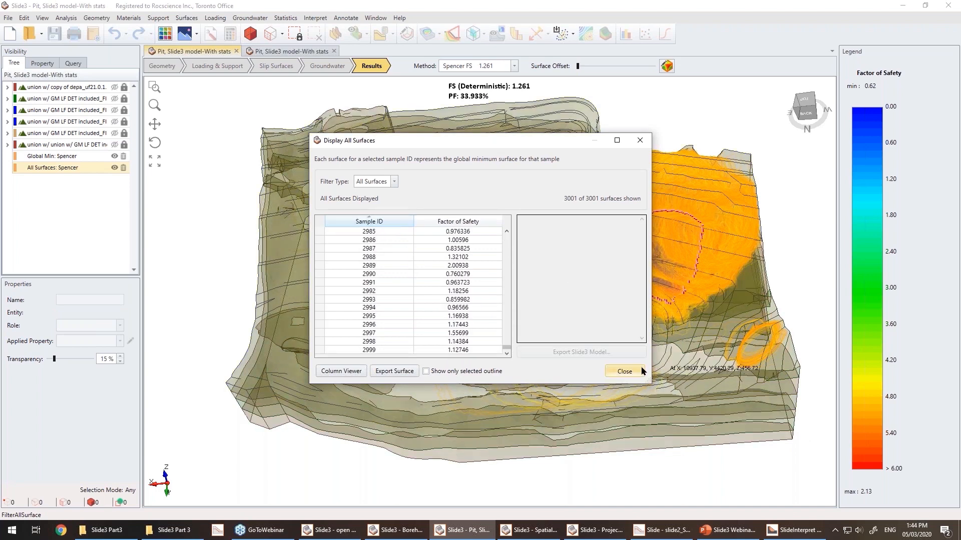
left_click(625, 371)
Plot a histogram of Factor of Safety - Spencer for all surfaces with data below 1 highlighted.
left_click_drag(208, 235, 794, 309)
left_click(60, 166)
left_click_drag(810, 334, 800, 309)
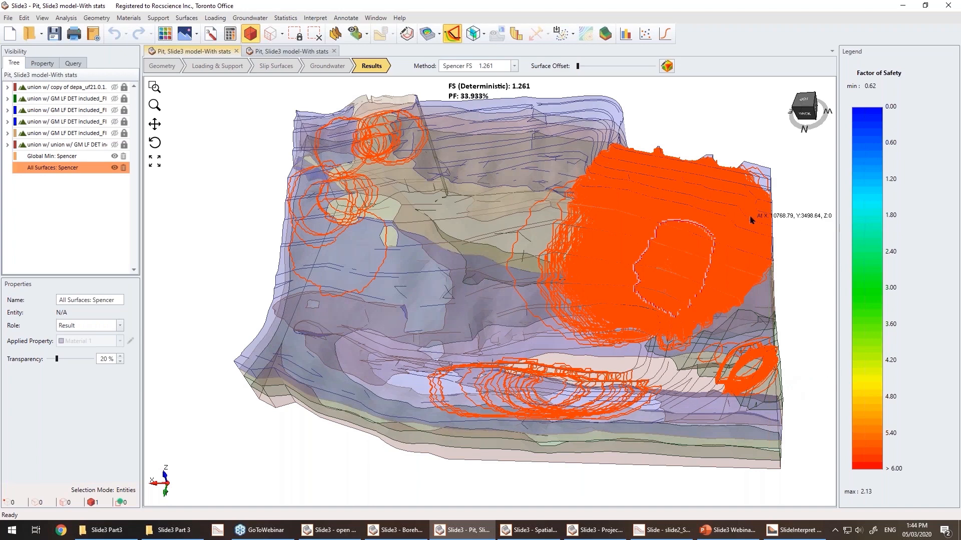
left_click(625, 34)
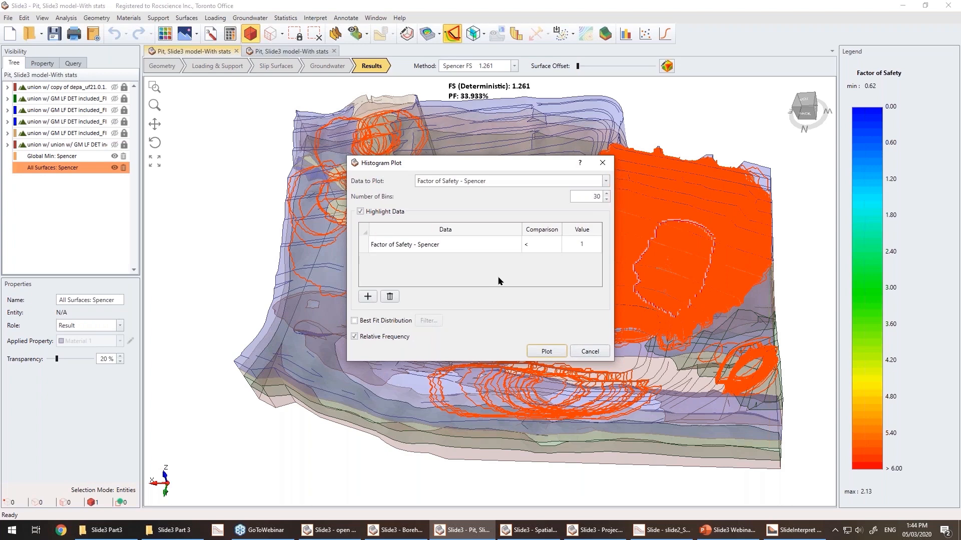
left_click(546, 352)
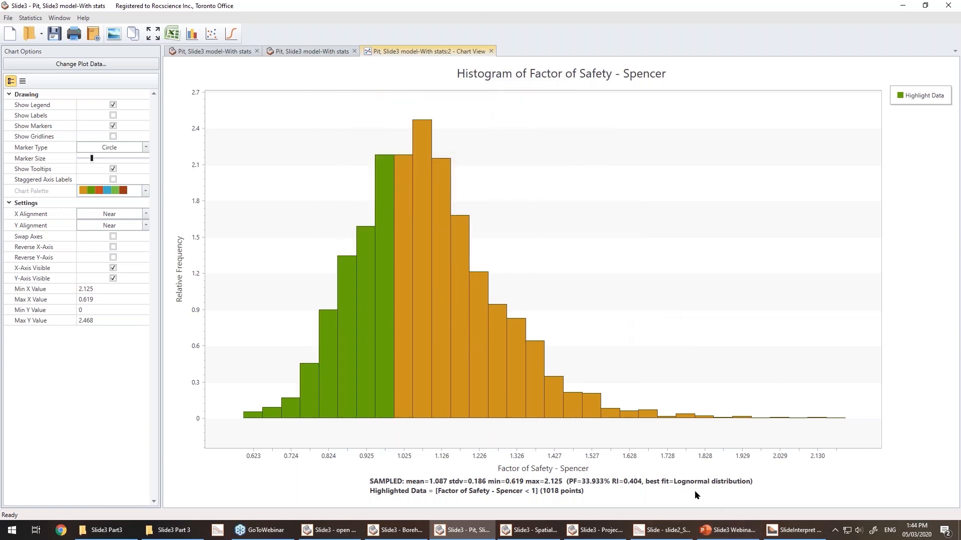
Plot a histogram of Material 2 : Cohesion (kPa) without highlighting and overlay its input distribution.
left_click(318, 50)
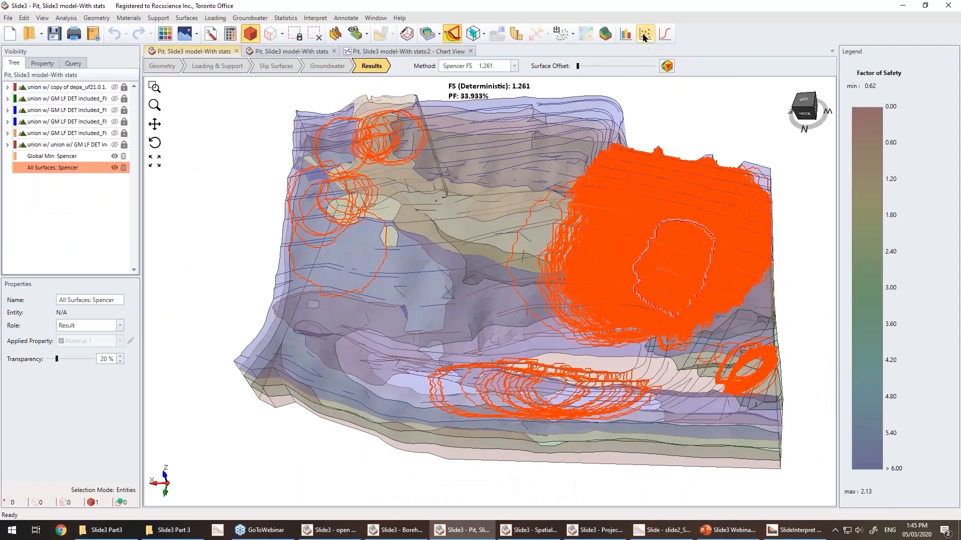
left_click(645, 34)
left_click(442, 181)
left_click(456, 204)
left_click(395, 214)
left_click(547, 352)
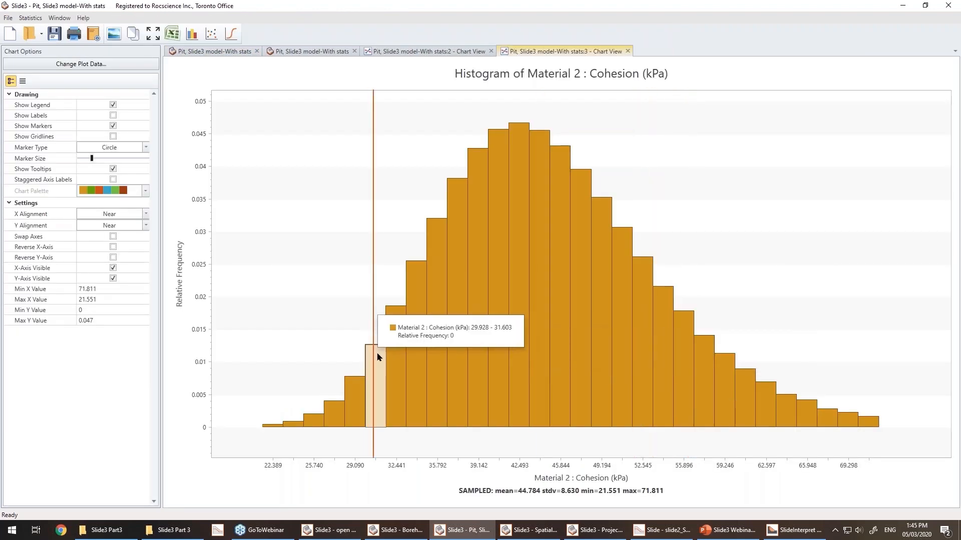
right_click(395, 188)
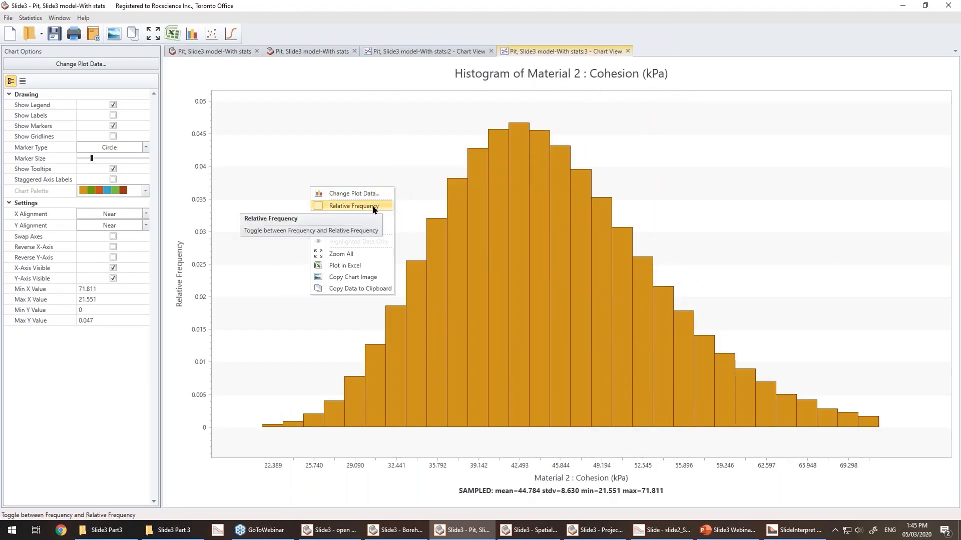
left_click(375, 229)
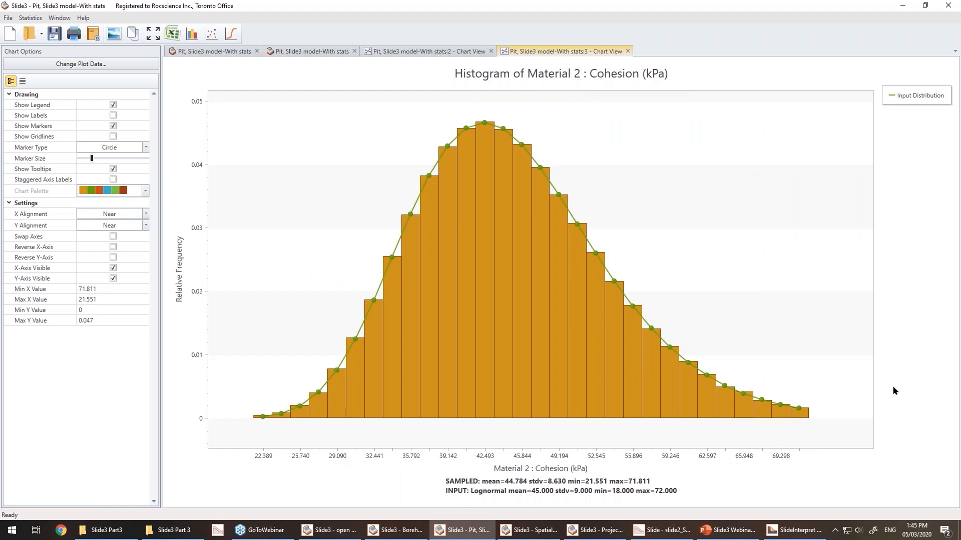
Create a scatter plot of Factor of Safety - Spencer against Material 2 : Cohesion (kPa) with a regression line.
left_click(233, 52)
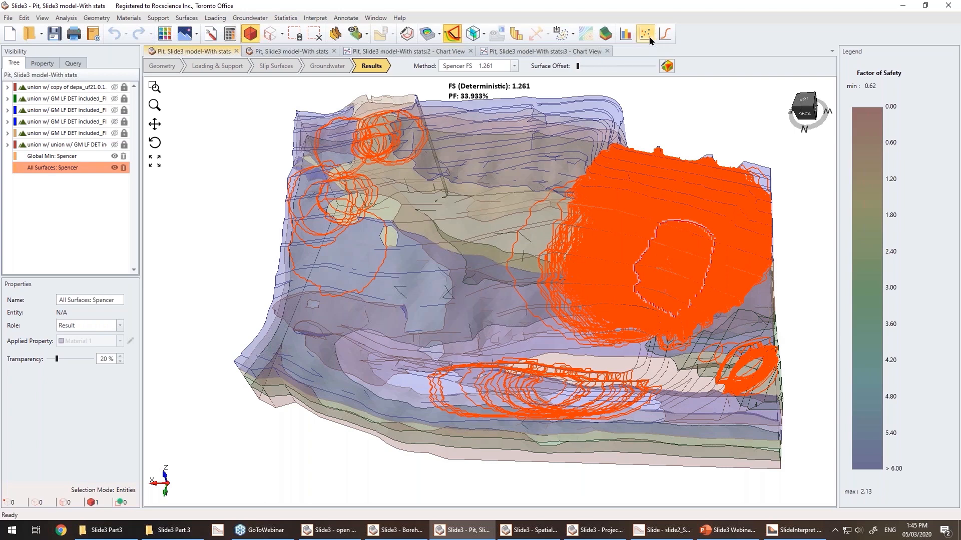
left_click(651, 38)
left_click(470, 209)
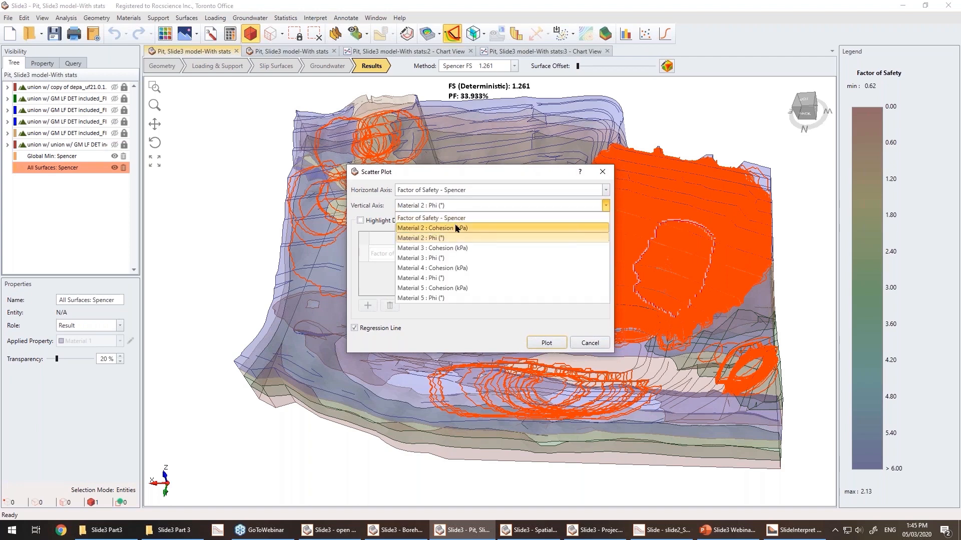
left_click(456, 228)
left_click(547, 341)
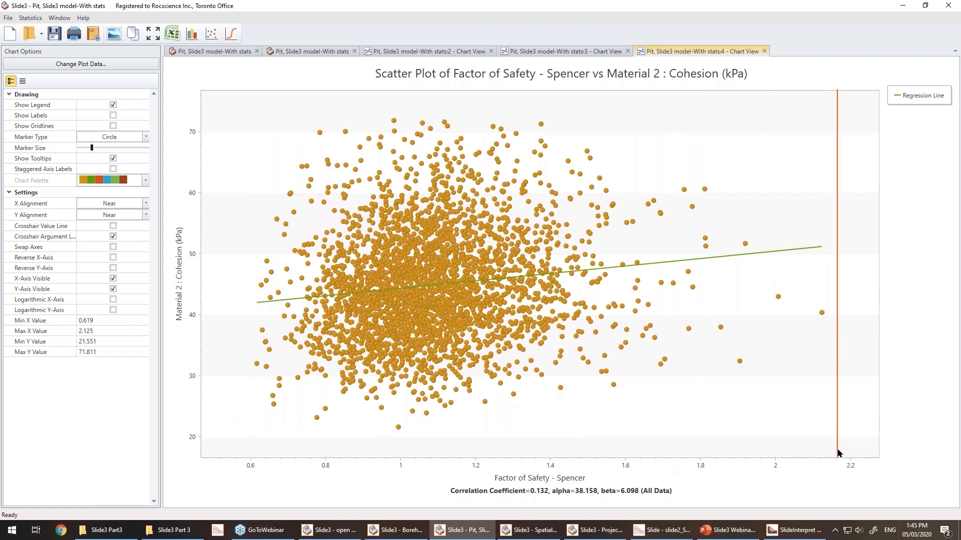
Create a scatter plot of Factor of Safety - Spencer against Material 2 : Phi (°) with a regression line.
left_click(239, 53)
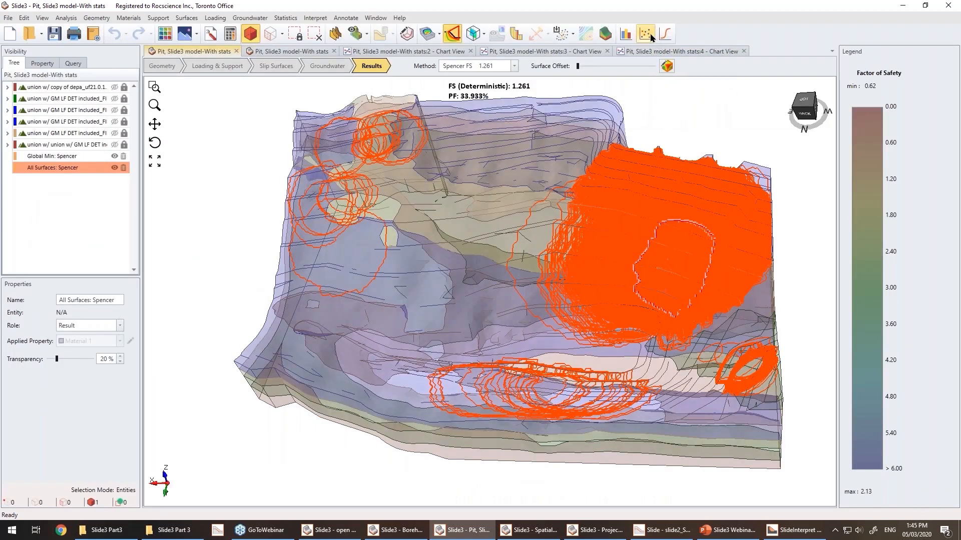
left_click(652, 37)
left_click(473, 207)
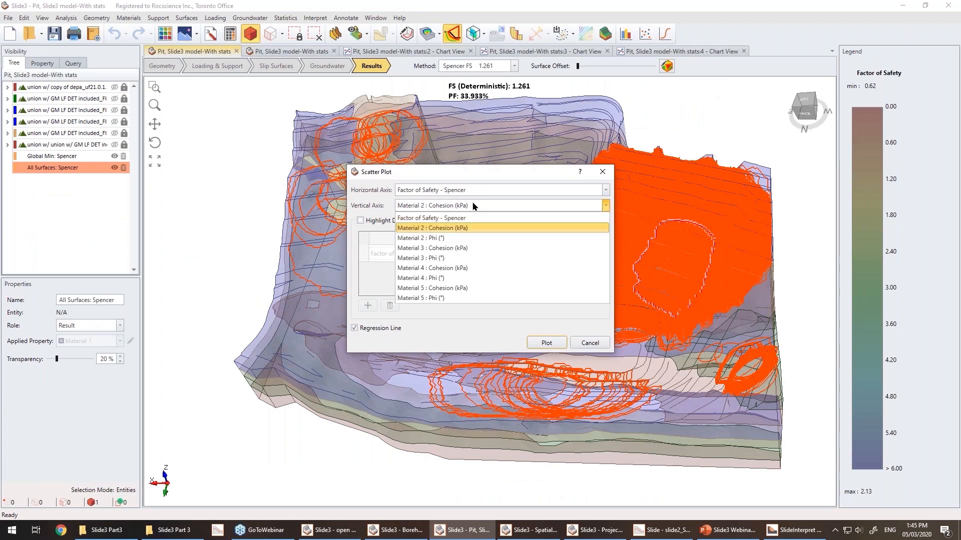
left_click(465, 238)
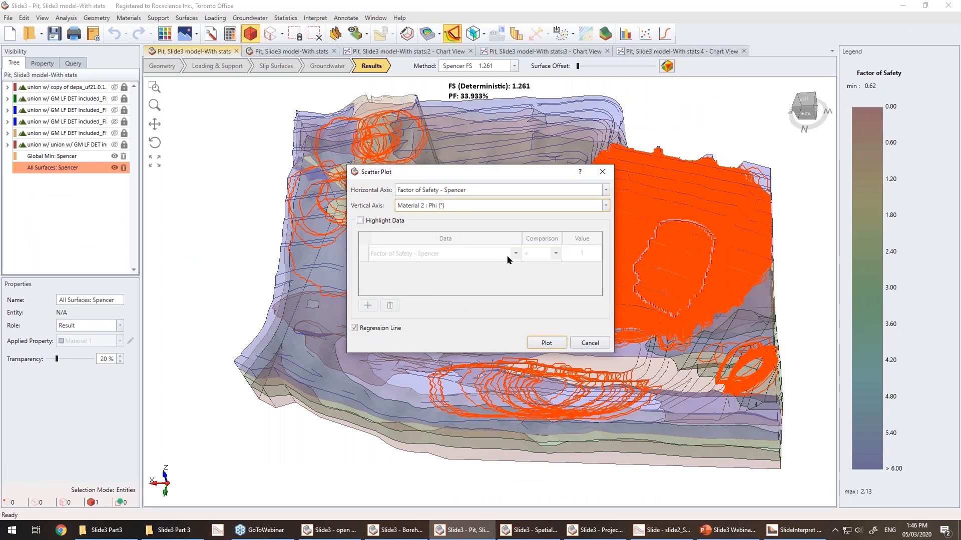
left_click(546, 344)
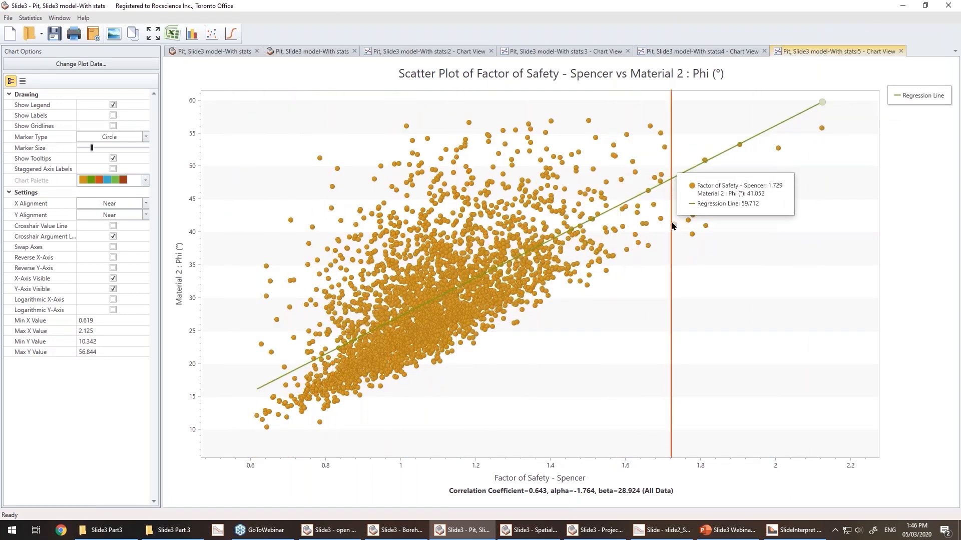
Switch between the cohesion and phi scatter plots to compare them, then return to the model.
left_click(716, 52)
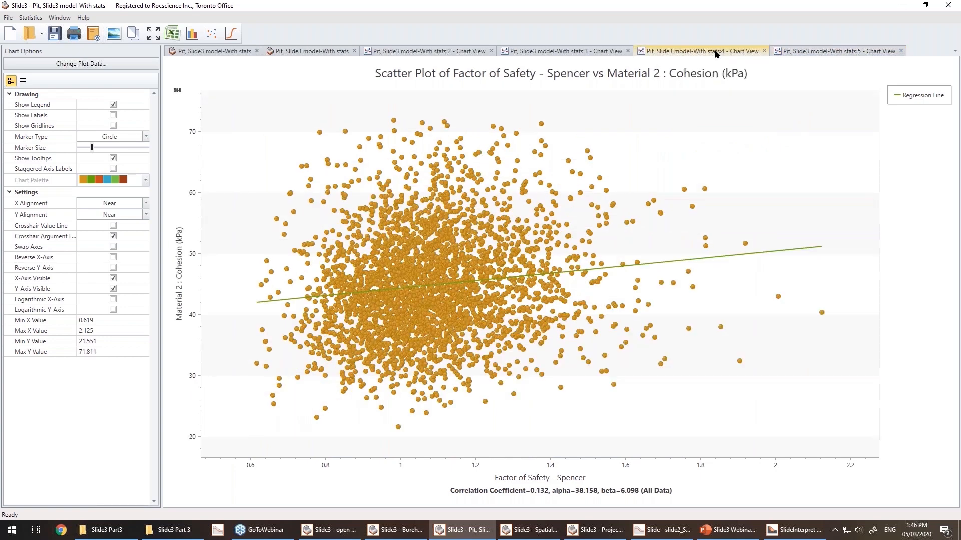
left_click(810, 53)
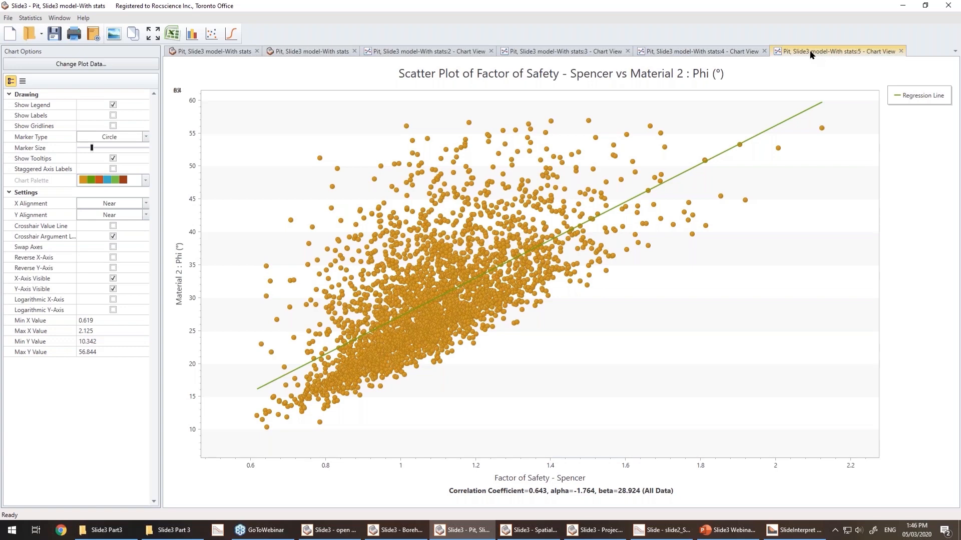
left_click(228, 53)
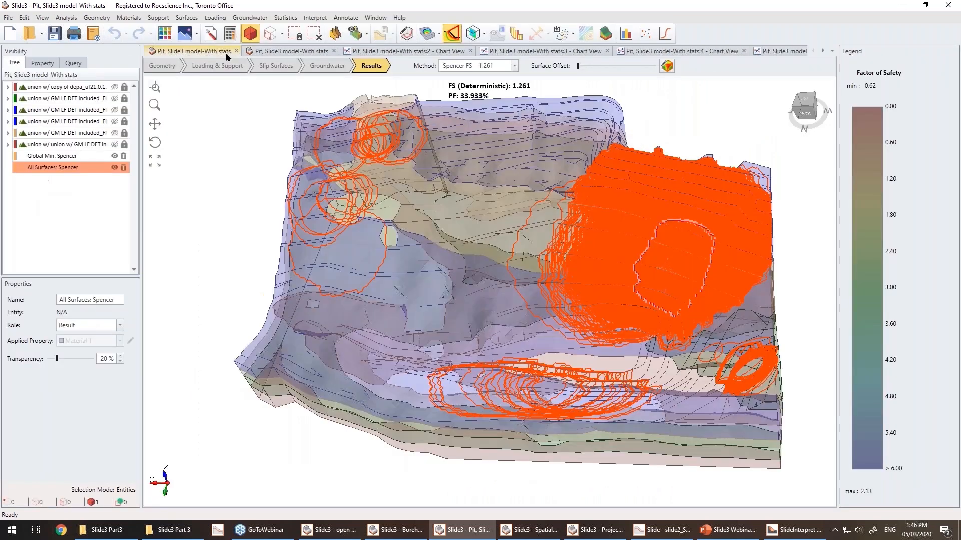
Review the probabilistic statistics project settings, then cancel the dialog.
left_click(66, 18)
left_click(40, 30)
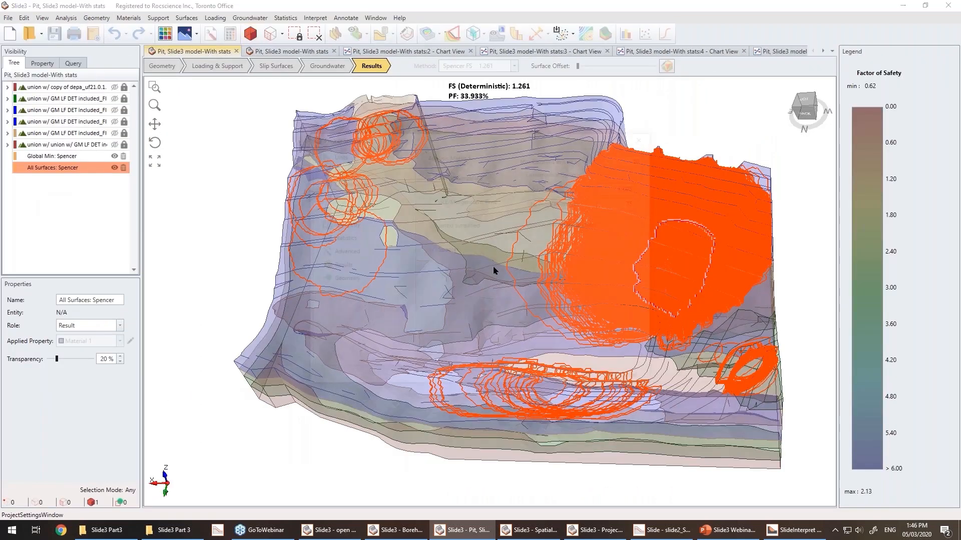
left_click(410, 235)
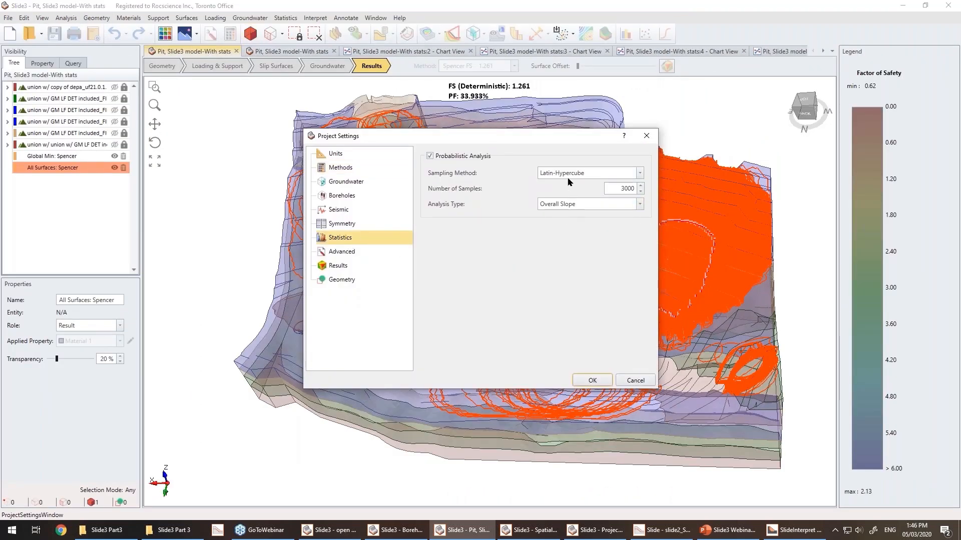
left_click(635, 381)
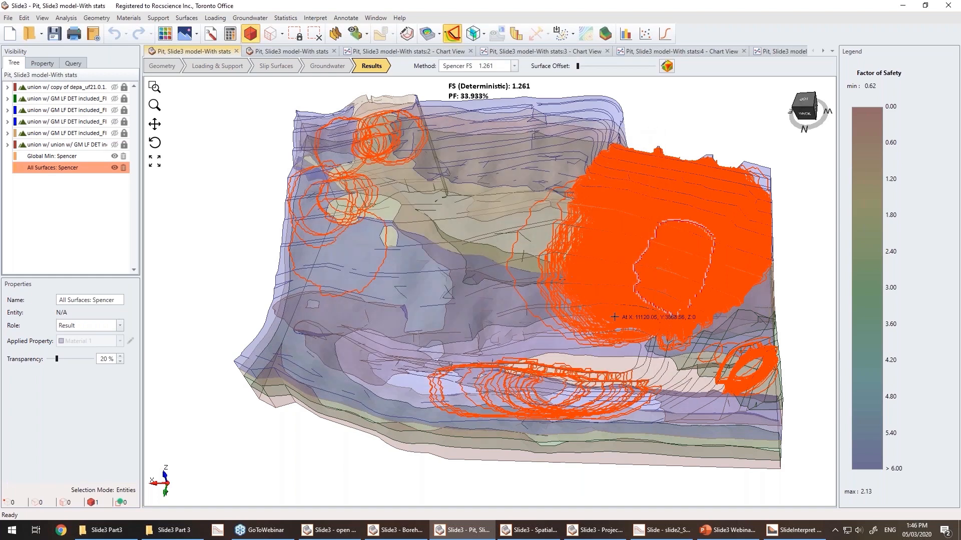
Switch to the second pit model, scroll through its list of all surfaces, close it, and return to the first model.
left_click(288, 51)
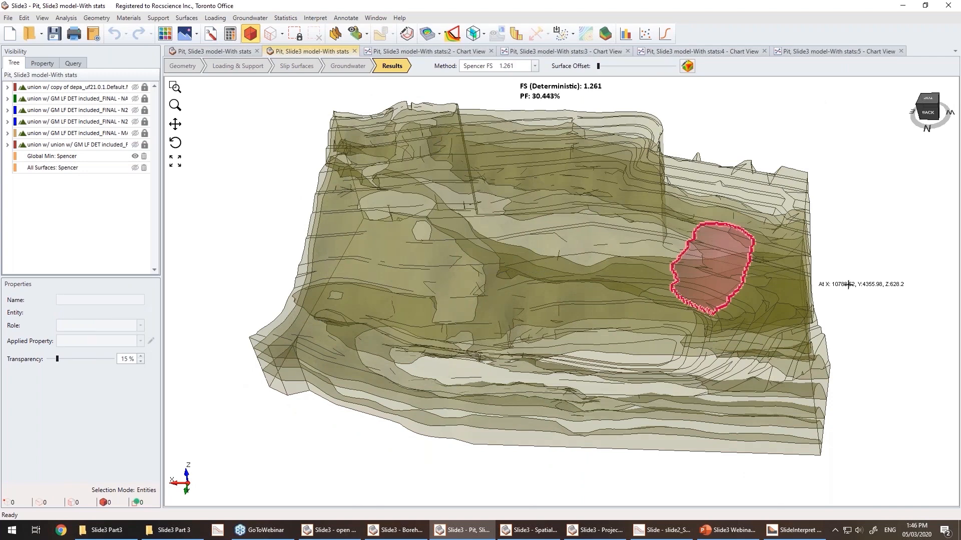
left_click(452, 34)
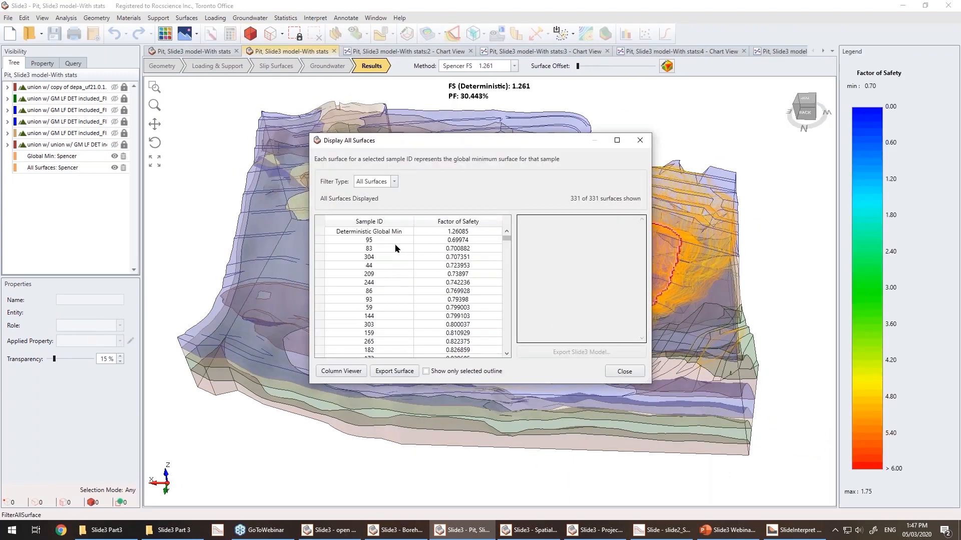
left_click(366, 221)
scroll(381, 307, "down", 6)
scroll(382, 306, "down", 8)
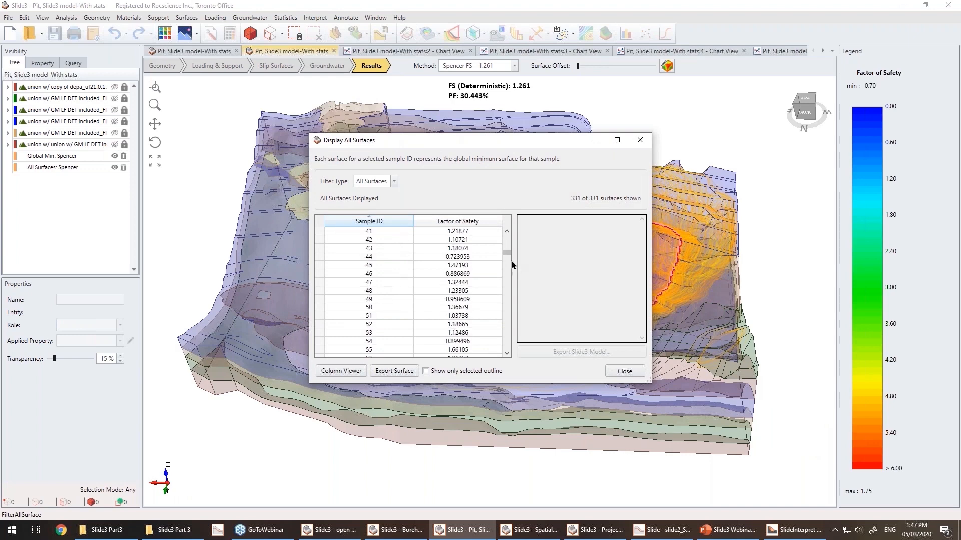
left_click_drag(506, 252, 506, 348)
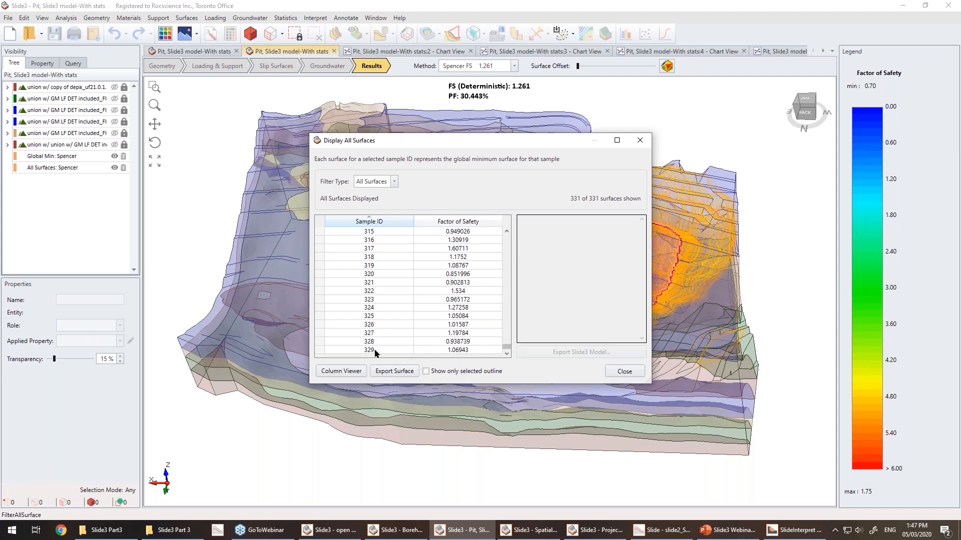
left_click(624, 372)
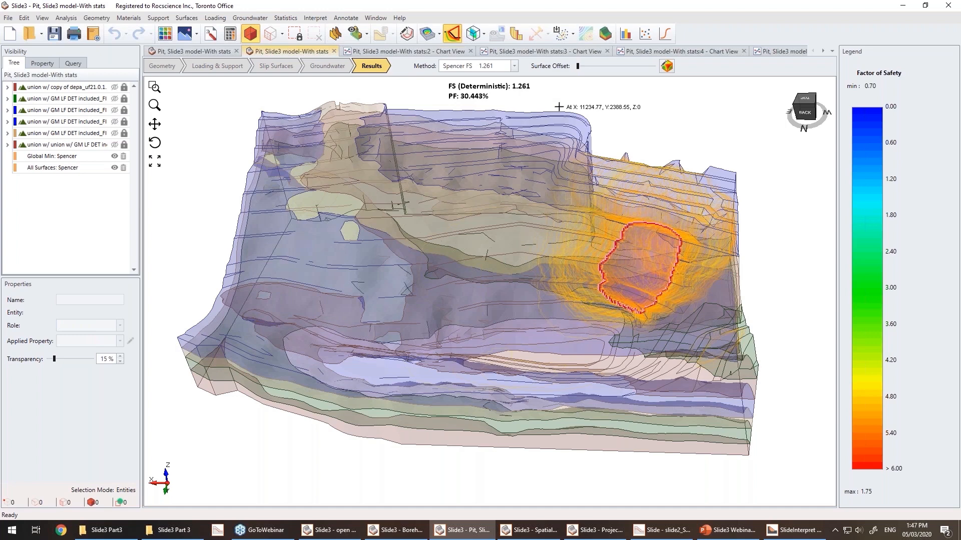
left_click(210, 51)
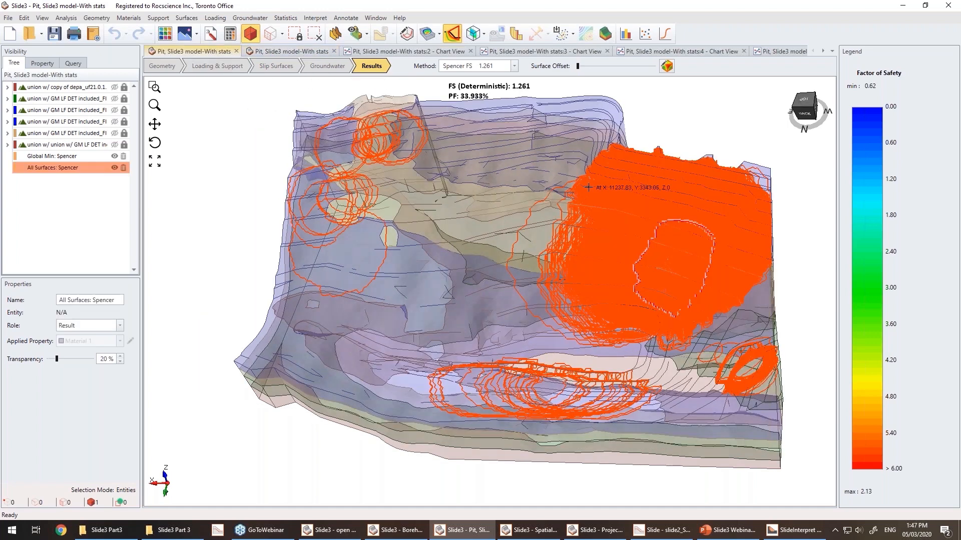
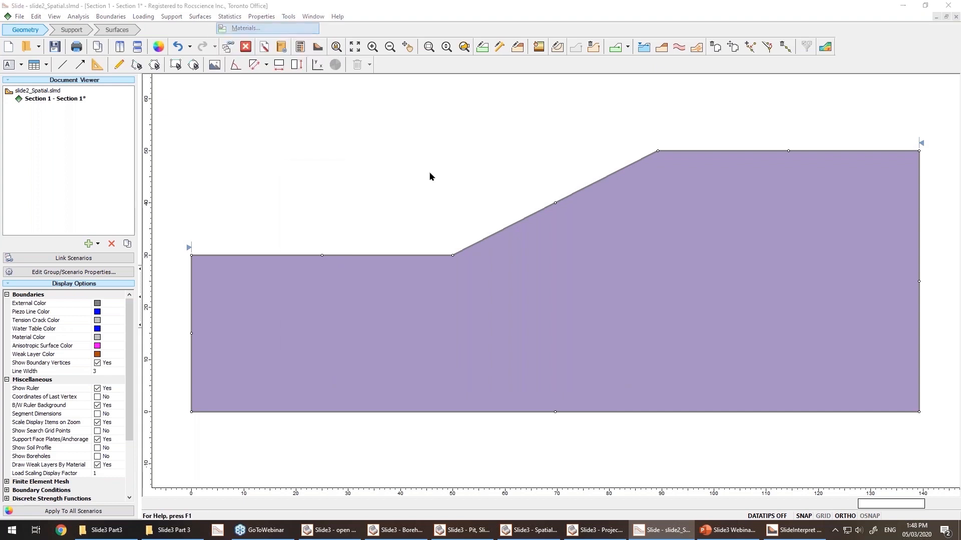
Review the Soil's spatial variability correlation lengths in the material statistics, then close the dialog.
left_click(438, 218)
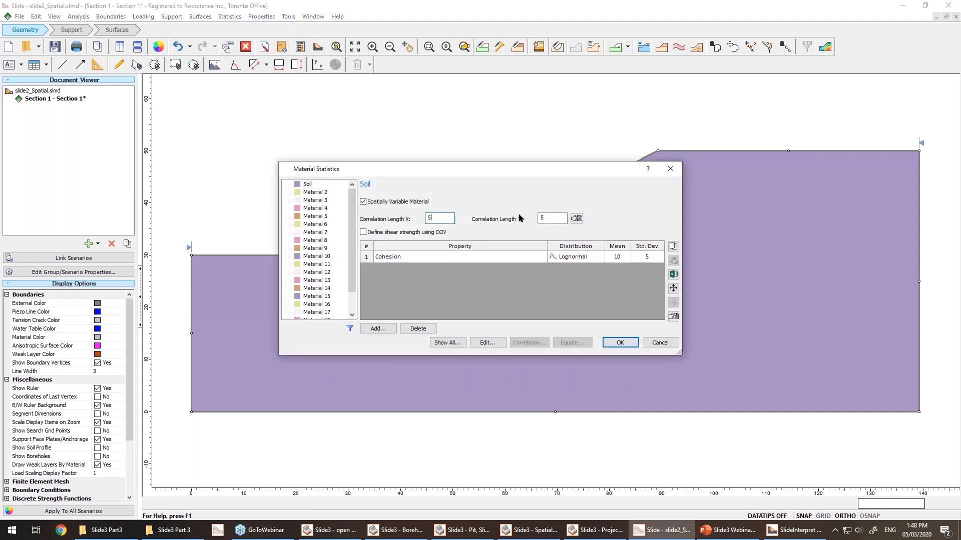
left_click(543, 217)
left_click(452, 218)
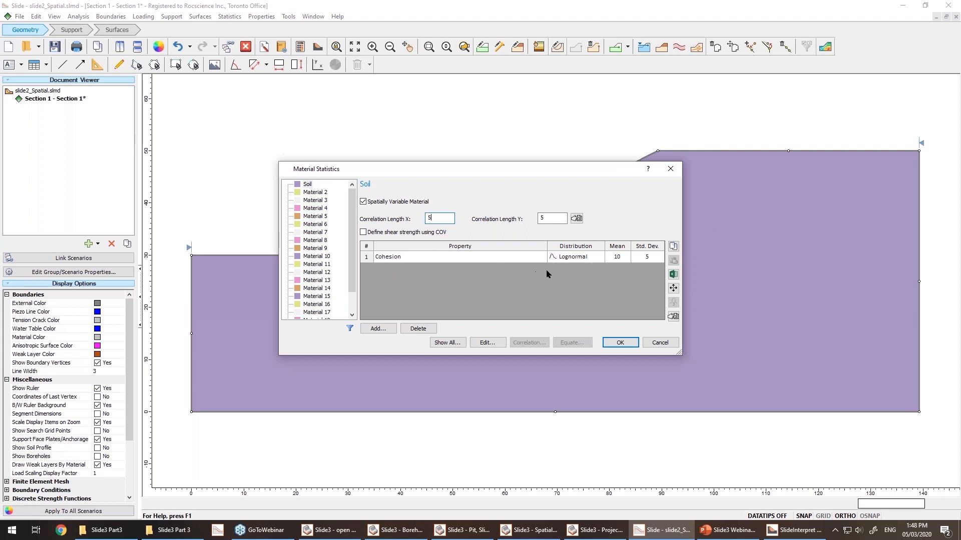
left_click(672, 343)
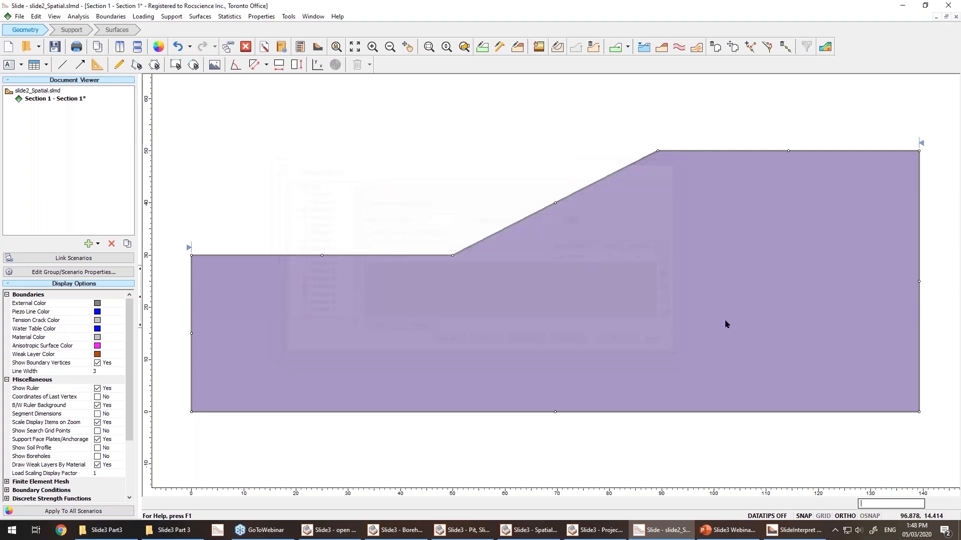
Open the Property Viewer and step through several cohesion sample numbers to compare the spatial fields.
left_click(824, 50)
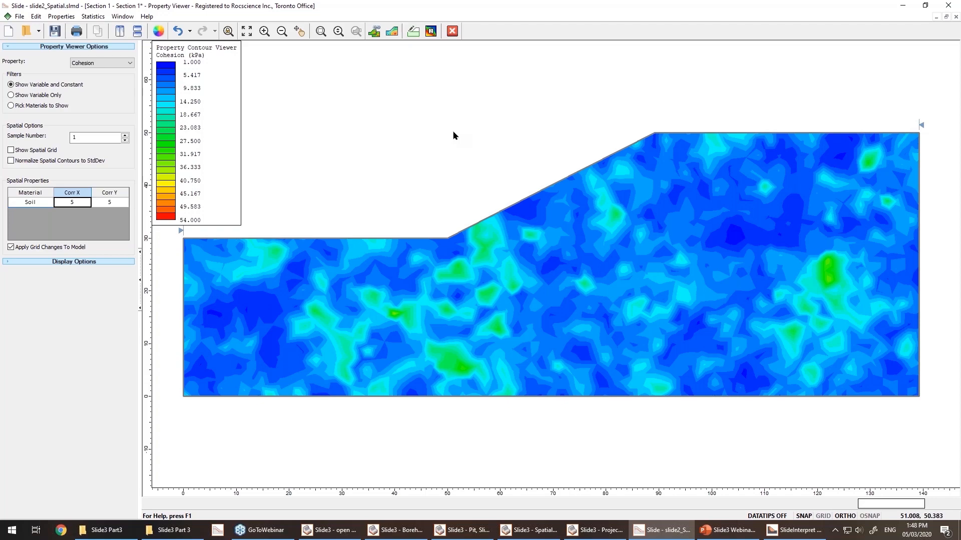
left_click(125, 136)
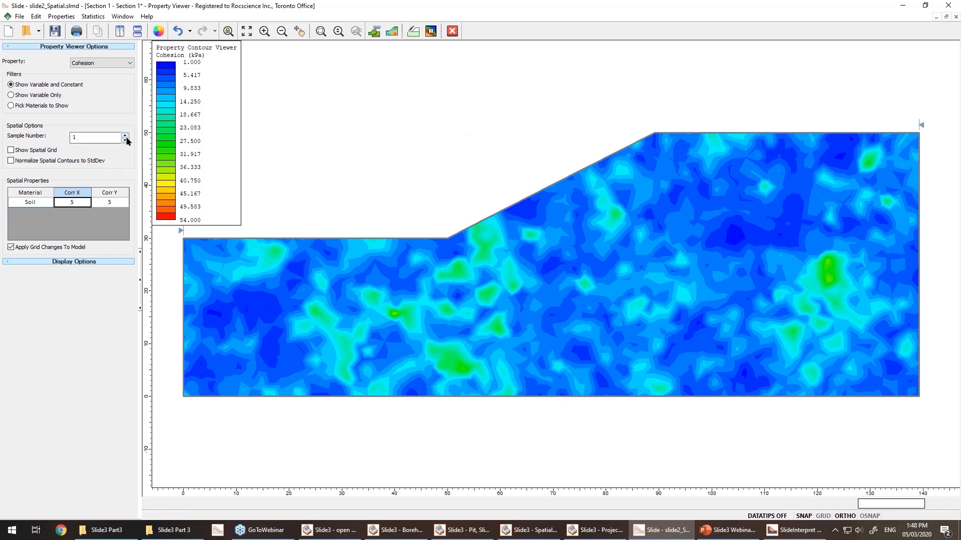
key("Up")
key("Up")
key("Up")
key("Up")
key("Up")
key("Up")
key("Up")
key("Up")
key("Up")
key("Up")
key("Up")
key("Up")
key("Up")
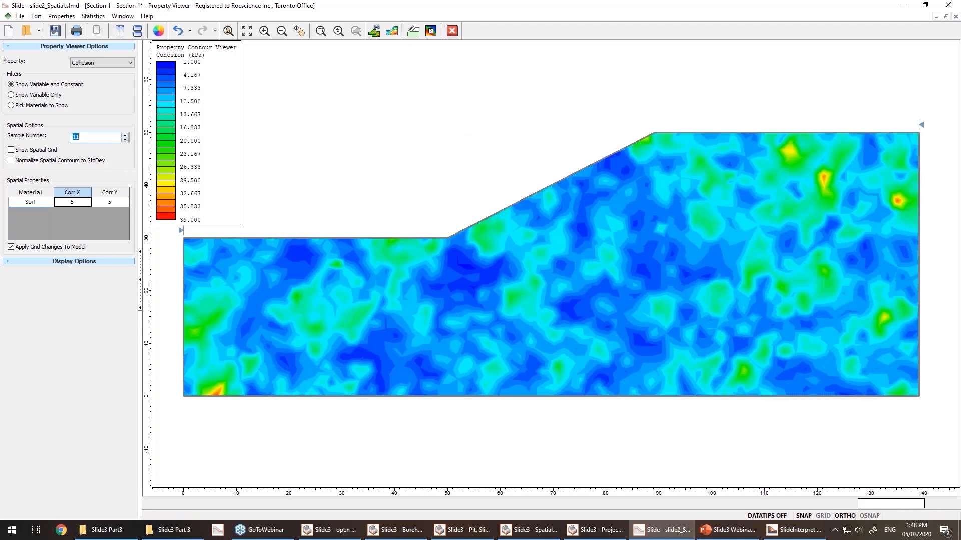
key("Up")
key("Up")
key("Up")
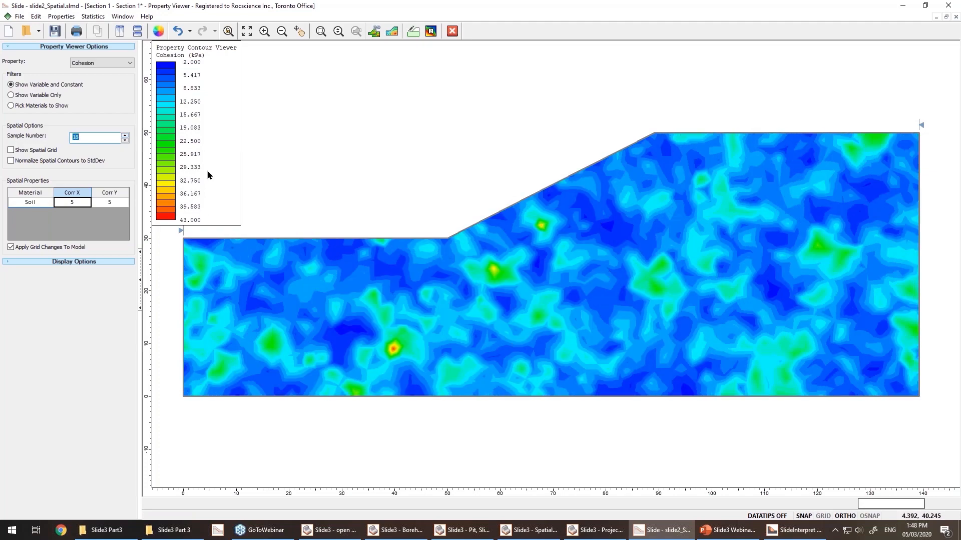
key("Down")
key("Down")
key("Down")
key("Down")
key("Down")
key("Down")
key("Down")
key("Down")
key("Down")
key("Down")
key("Down")
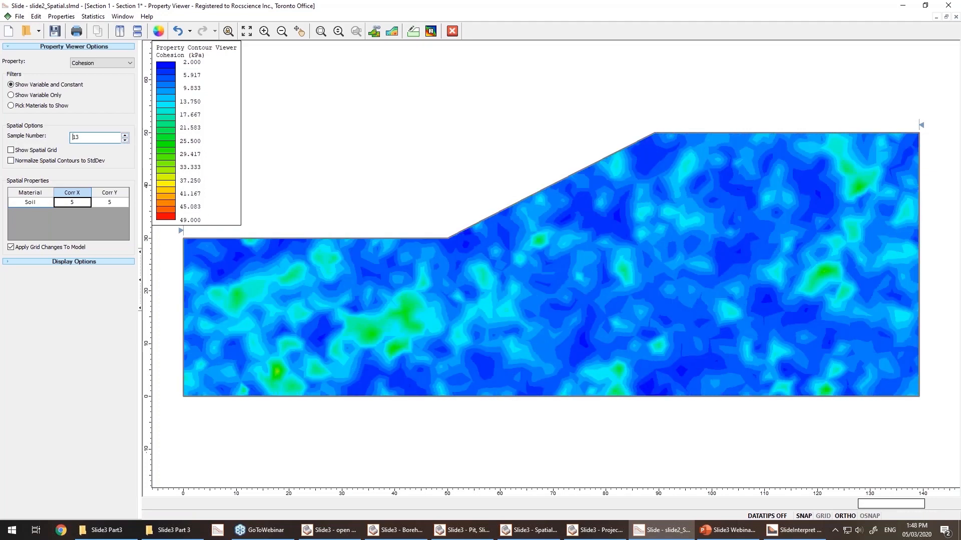
key("Down")
key("Down")
key("Down")
key("Down")
key("Down")
key("Down")
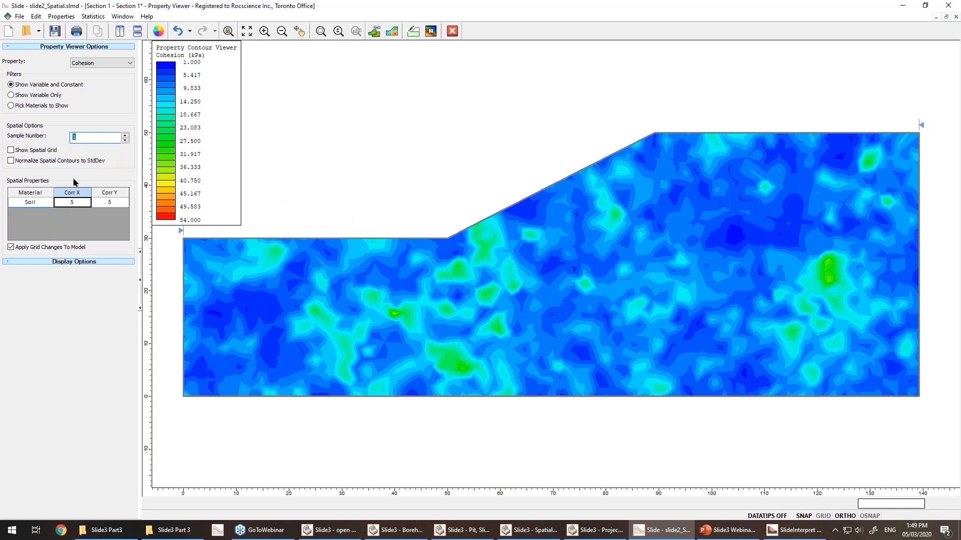
Set the Soil's Corr X correlation length to 100 in the spatial properties.
left_click(71, 201)
type("5")
left_click_drag(71, 202, 81, 203)
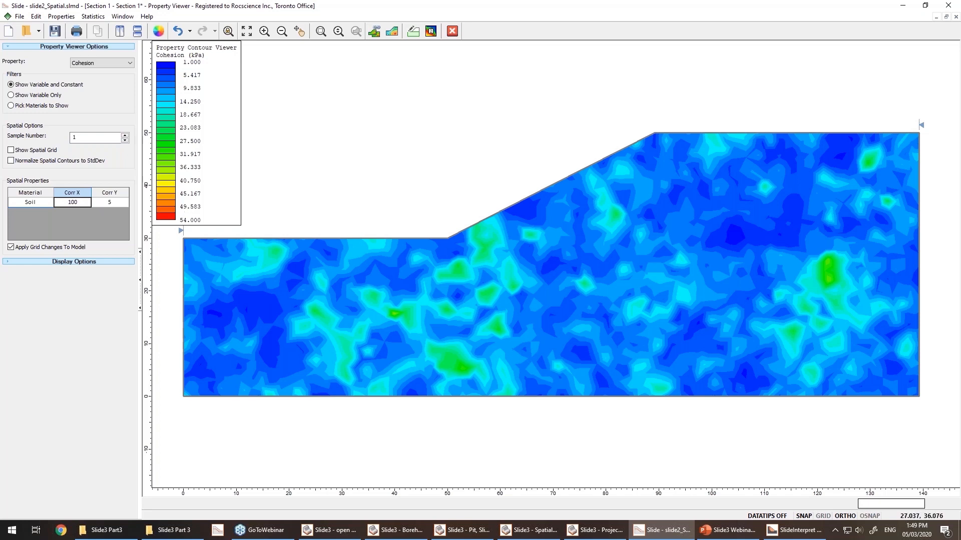
left_click(115, 200)
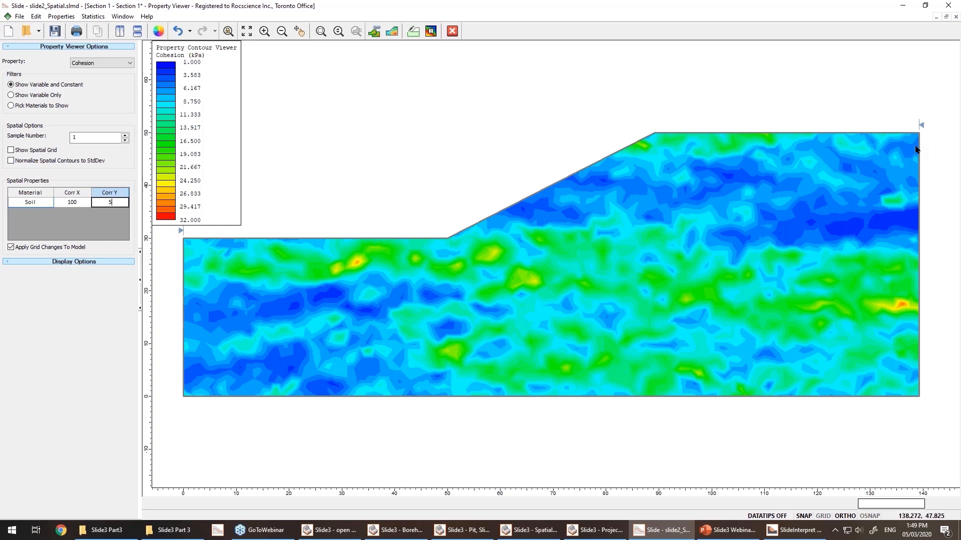
Export sample 2 of the Soil as discrete function file Soil Sample 2.fn6, replacing the existing file, and close the viewer.
left_click(125, 136)
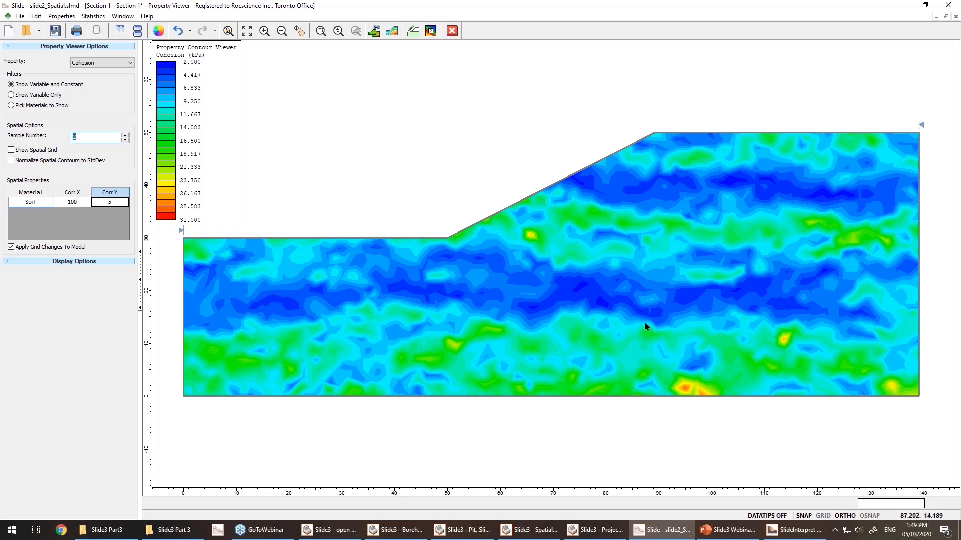
left_click(19, 17)
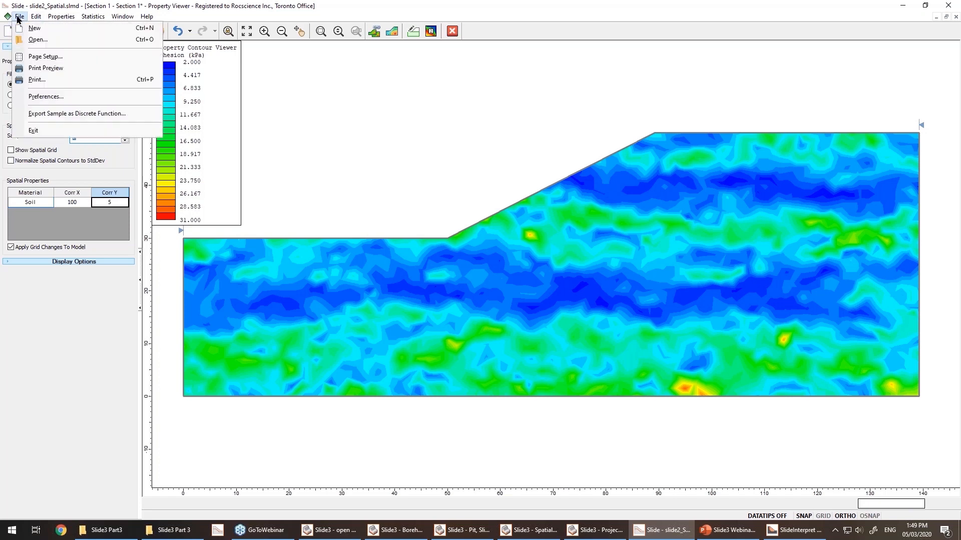
left_click(55, 114)
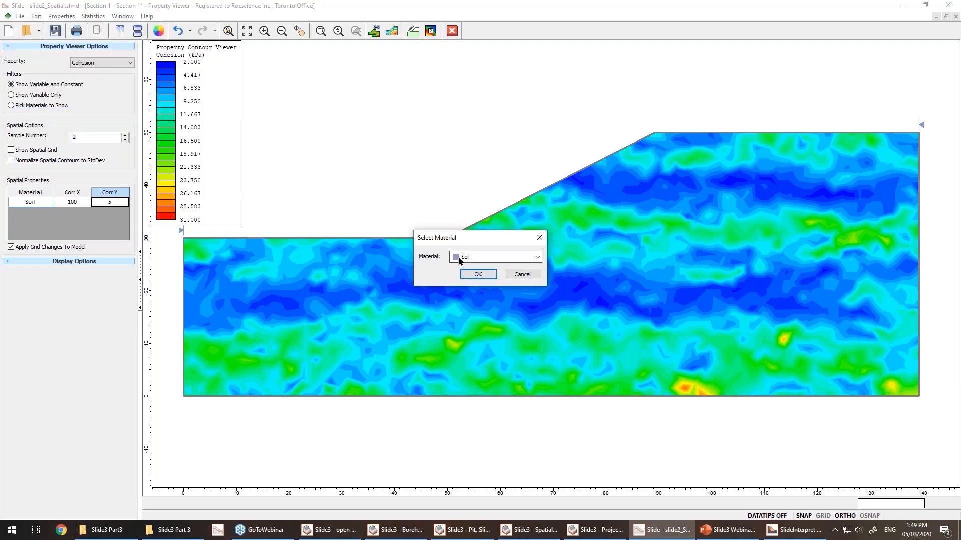
left_click(485, 271)
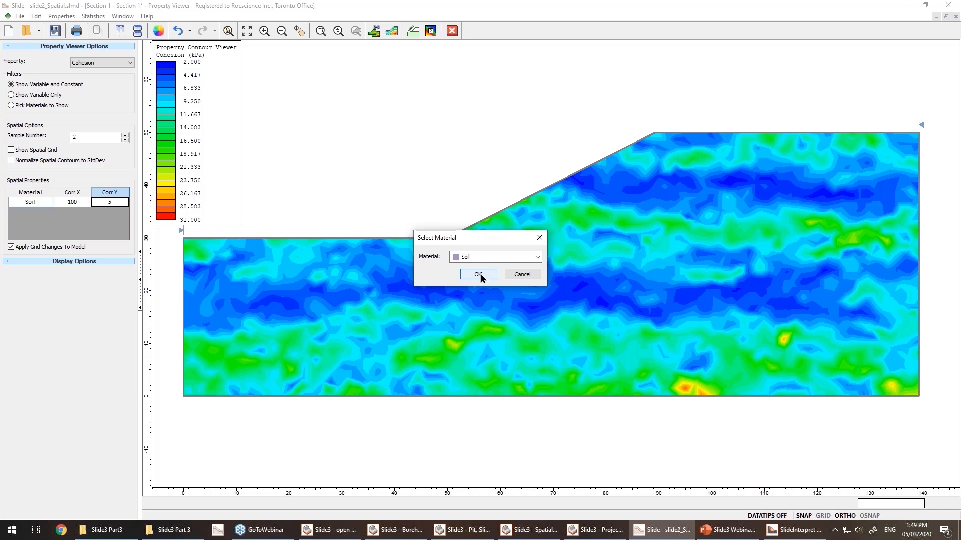
left_click(455, 216)
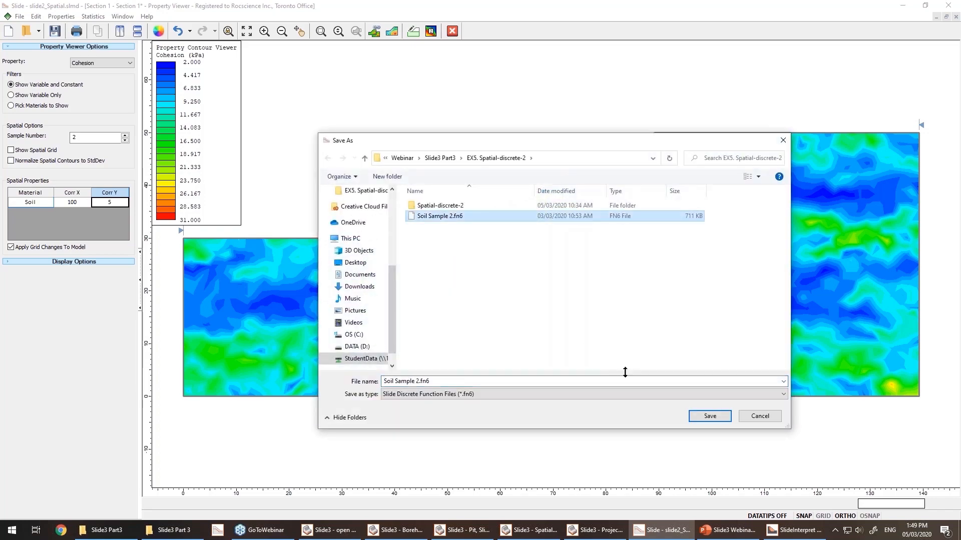
left_click(710, 417)
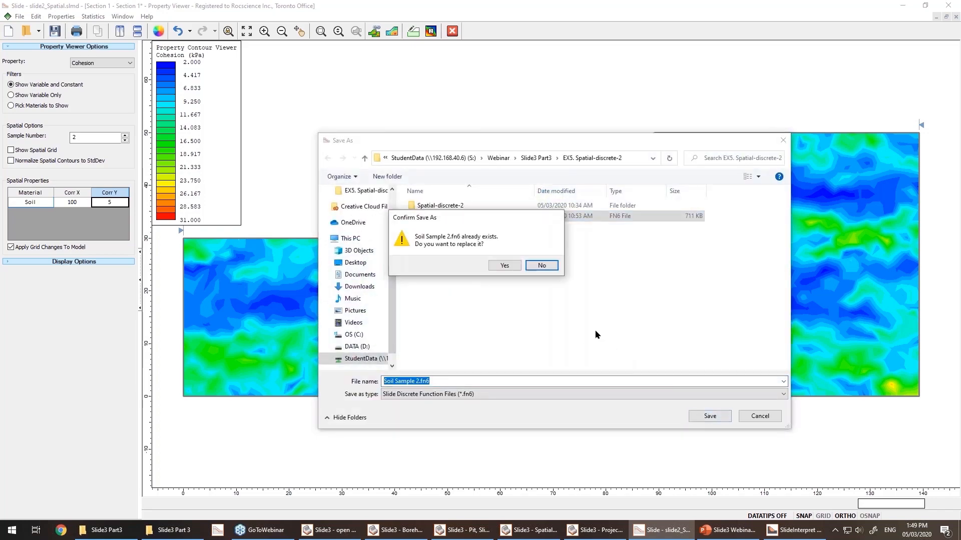
left_click(504, 267)
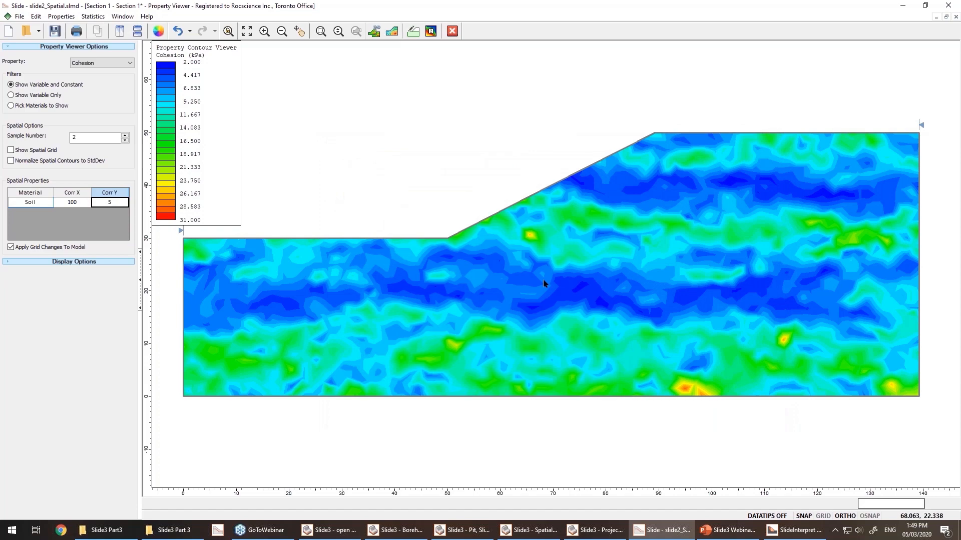
left_click(452, 31)
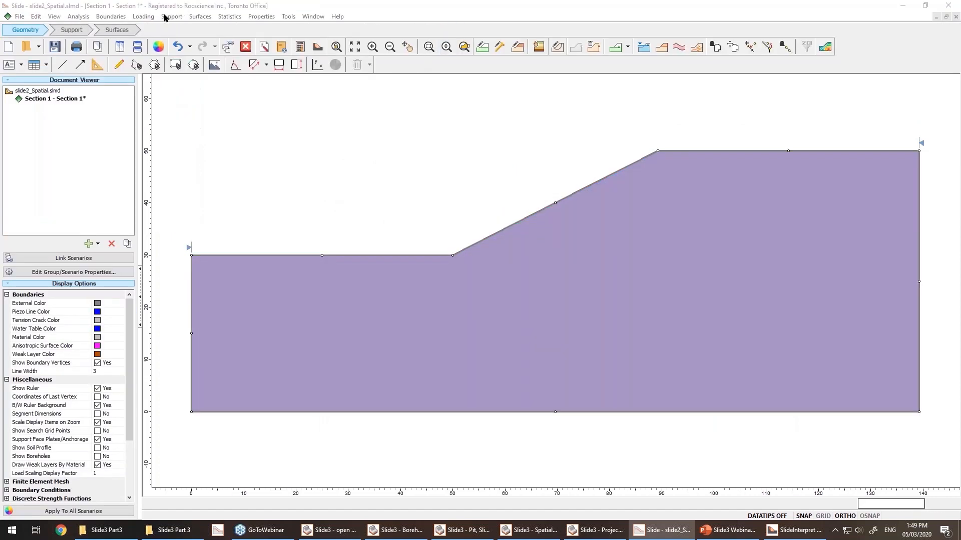
Try importing Soil Sample 2.fn6 as a drained discrete strength function for the Soil material, then cancel both dialogs.
left_click(265, 19)
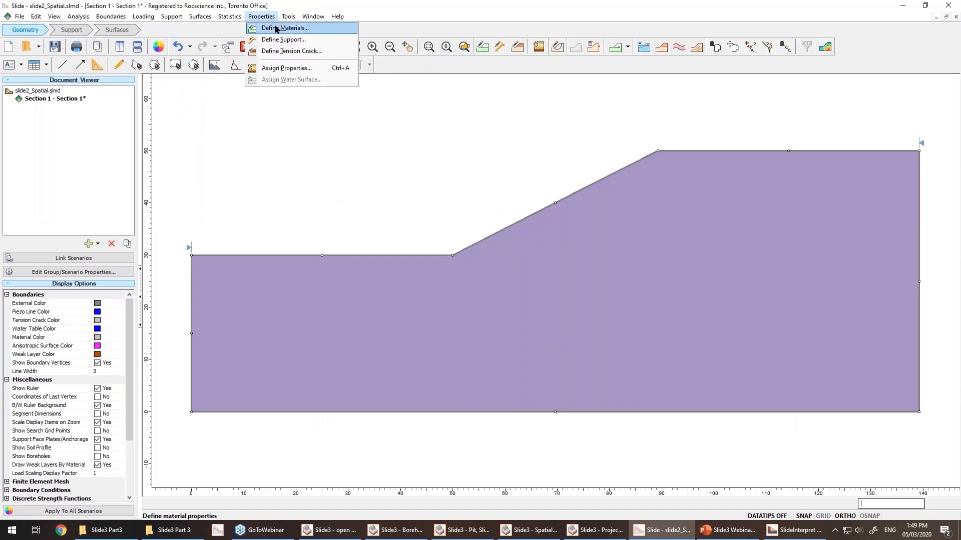
left_click(276, 29)
left_click(490, 180)
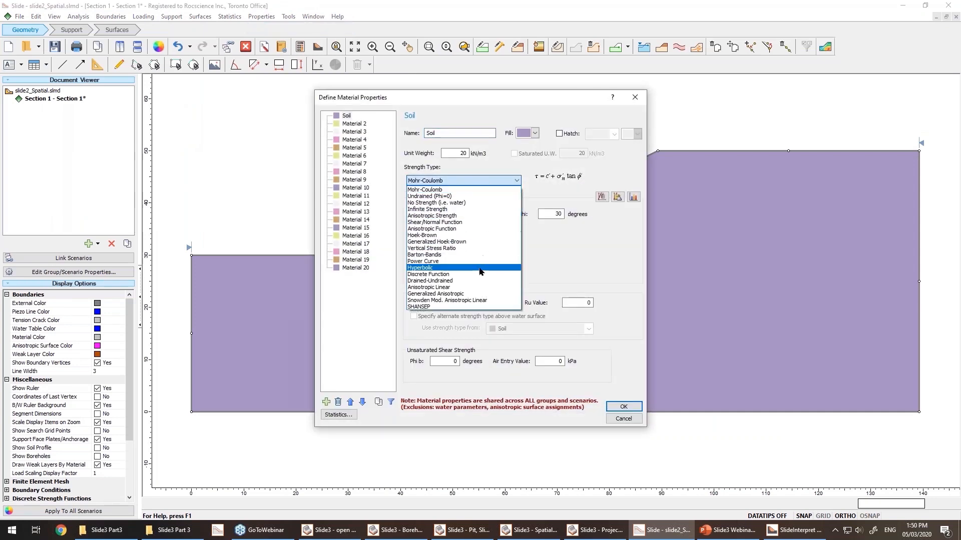
left_click(479, 274)
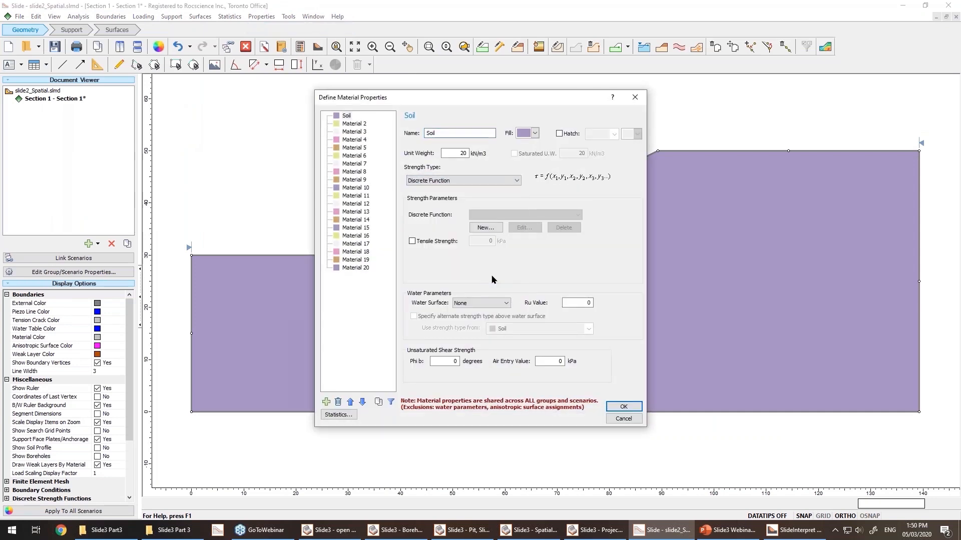
left_click(484, 228)
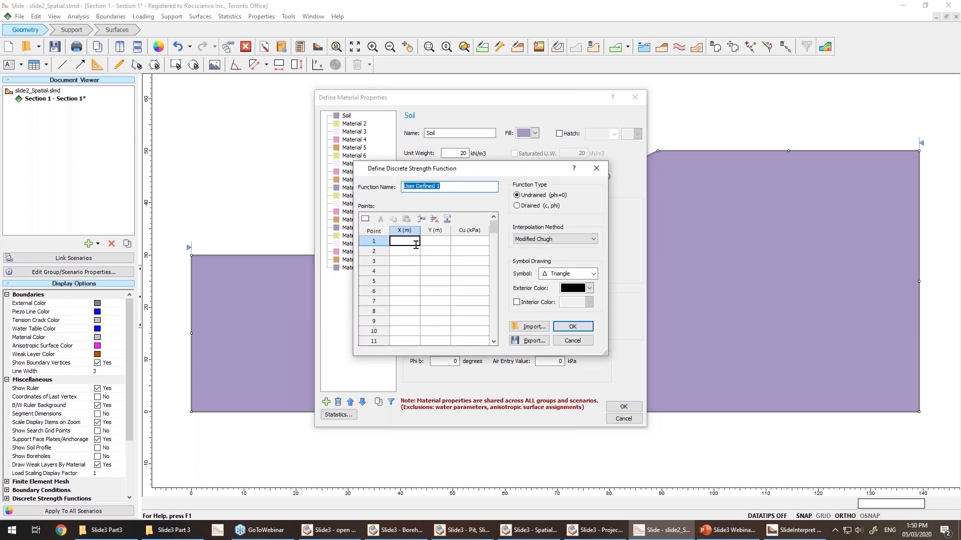
left_click(521, 328)
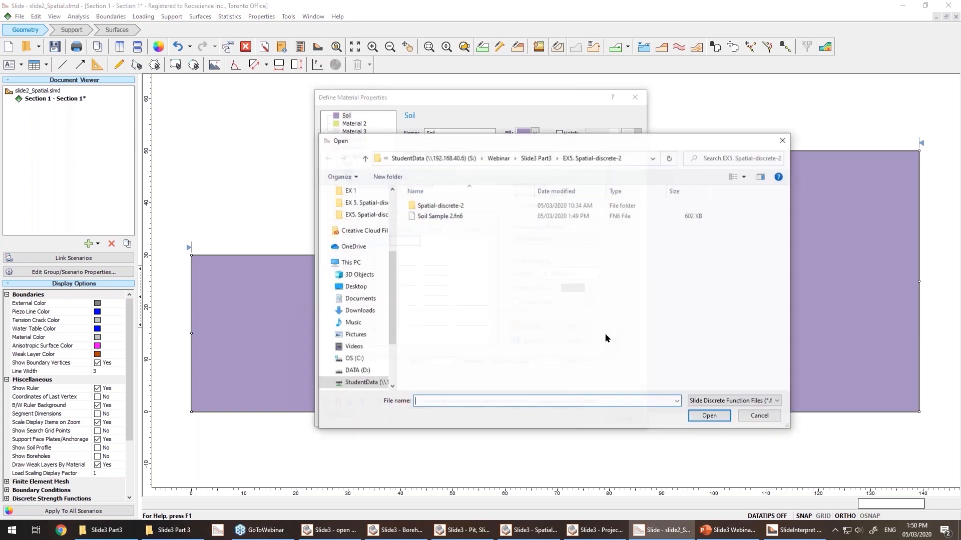
double_click(440, 215)
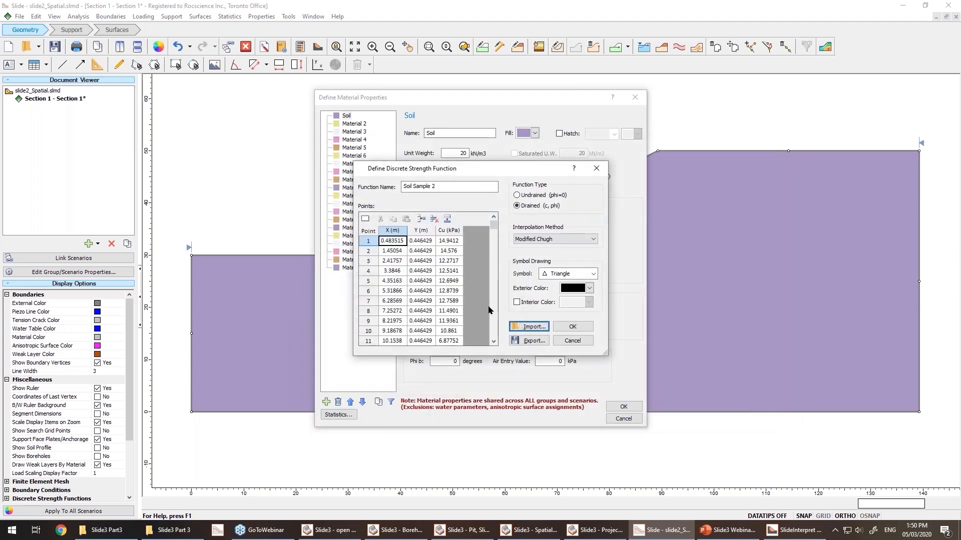
left_click(526, 196)
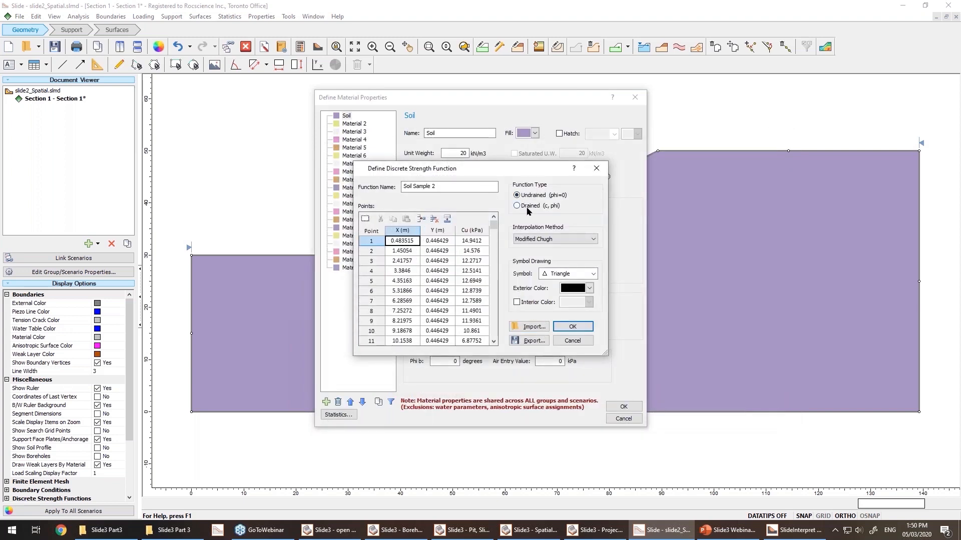
left_click(527, 207)
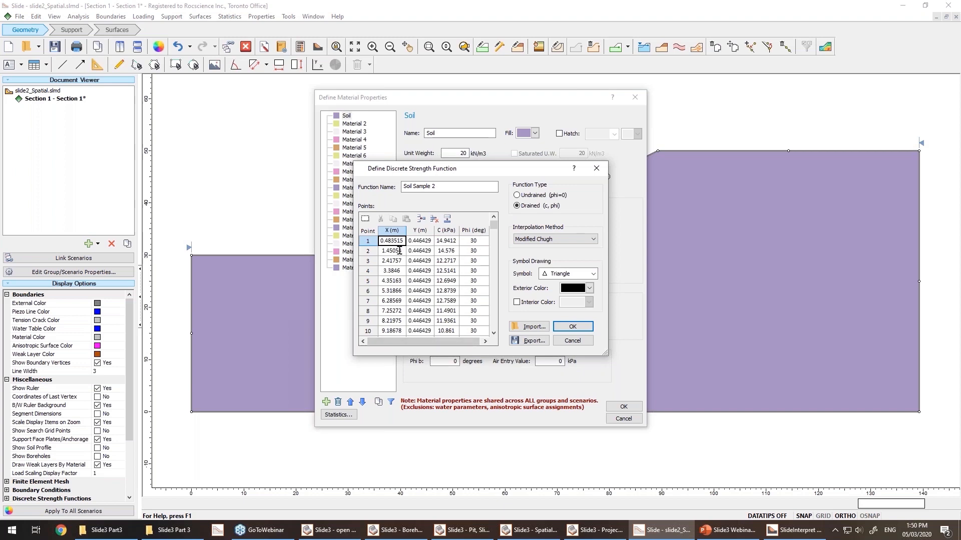
left_click(579, 340)
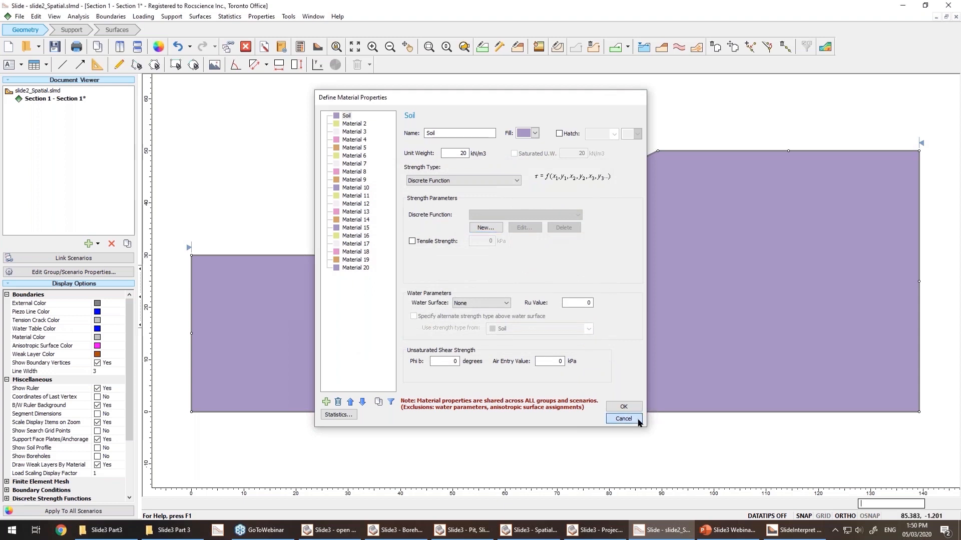
left_click(623, 419)
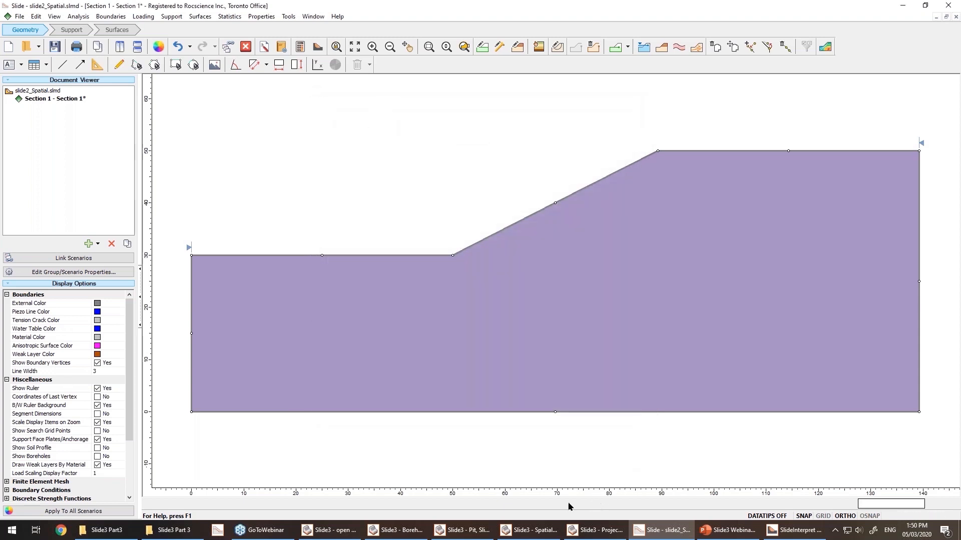
Switch to Slide3 and review the points of the Soil's Soil Sample 2 discrete function, then close the dialogs.
left_click(546, 530)
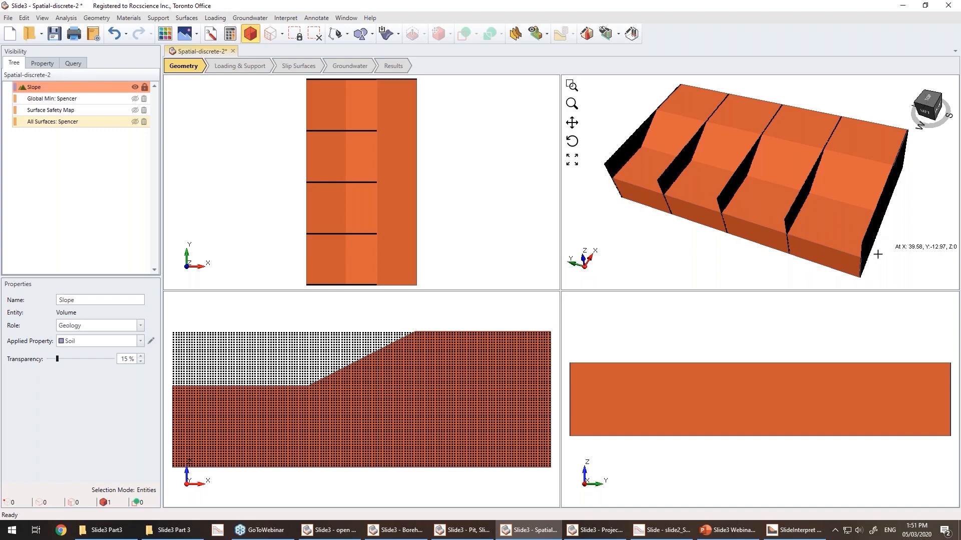
left_click(129, 17)
left_click(126, 33)
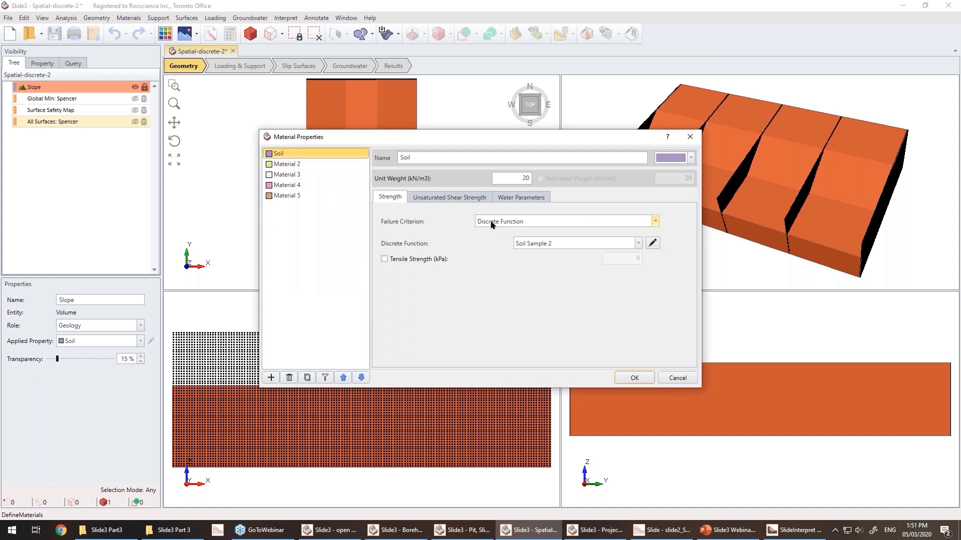
left_click(652, 243)
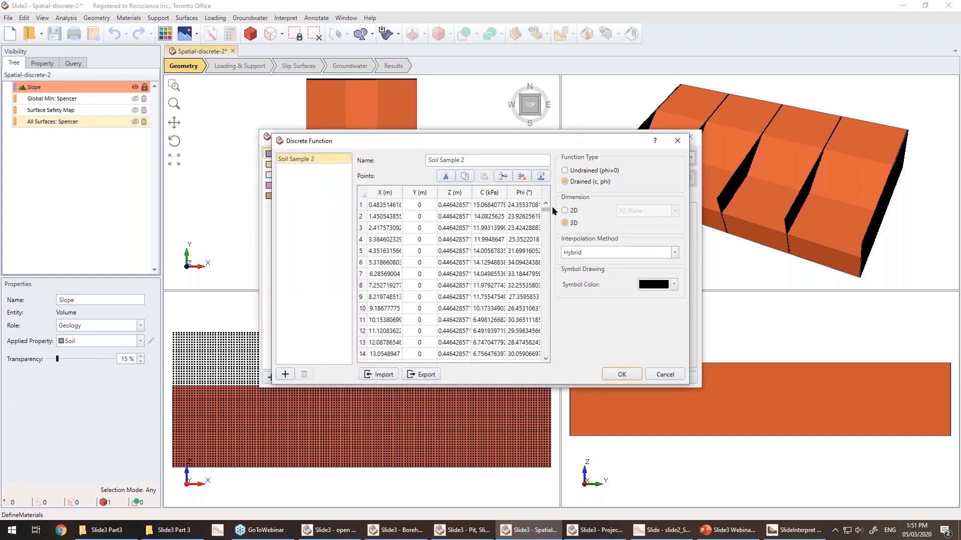
left_click_drag(547, 214, 545, 247)
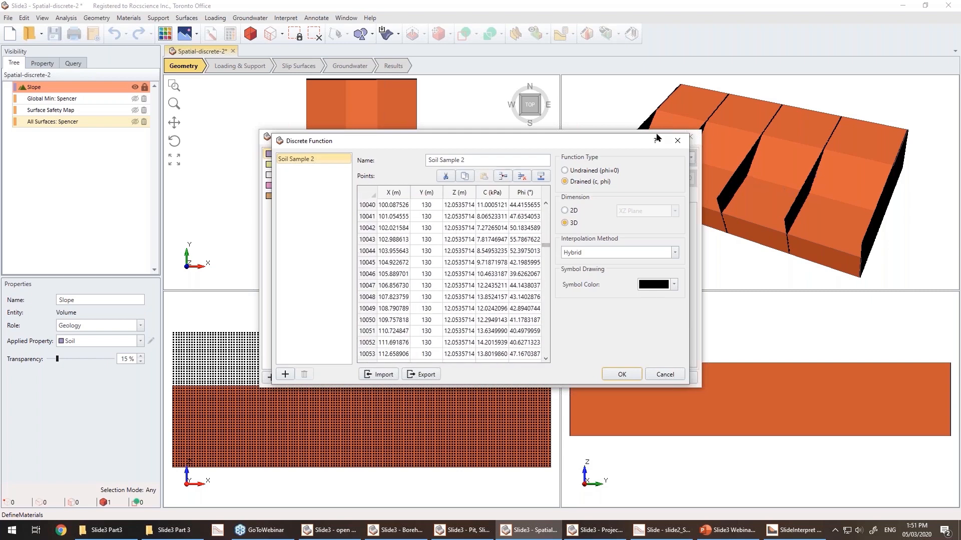
left_click_drag(546, 248, 547, 198)
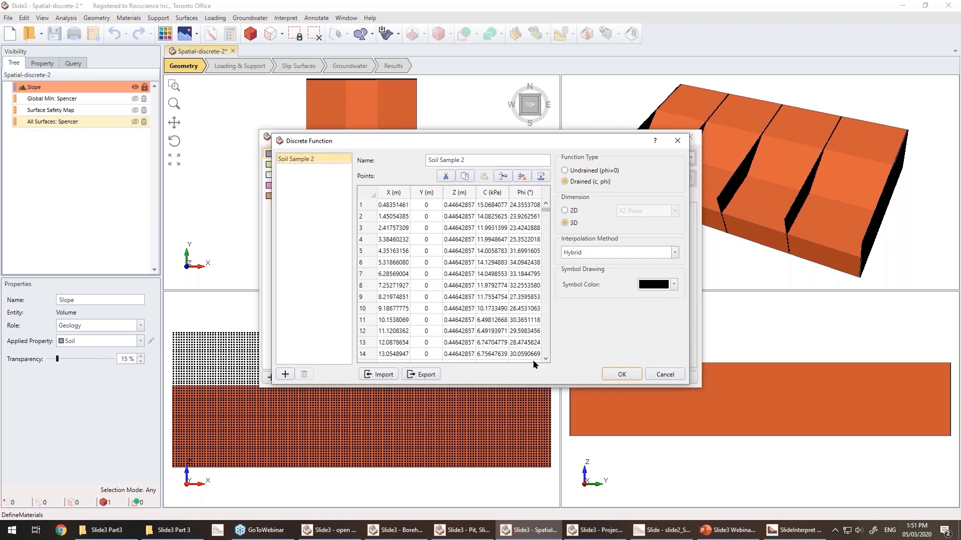
left_click(658, 376)
left_click(676, 376)
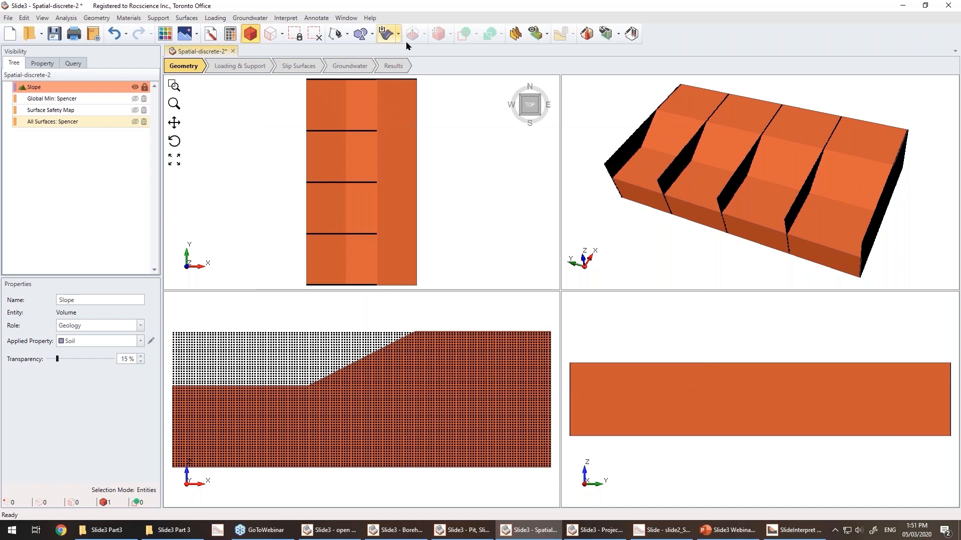
Open the results and toggle visibility of the slope, global minimum surface, safety map and all slip surfaces to compare them.
left_click(400, 66)
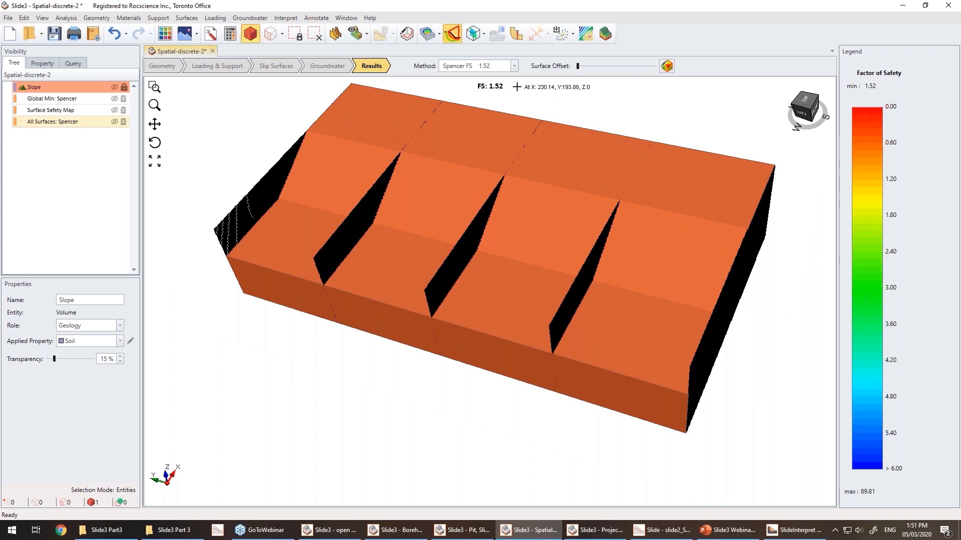
left_click(85, 123)
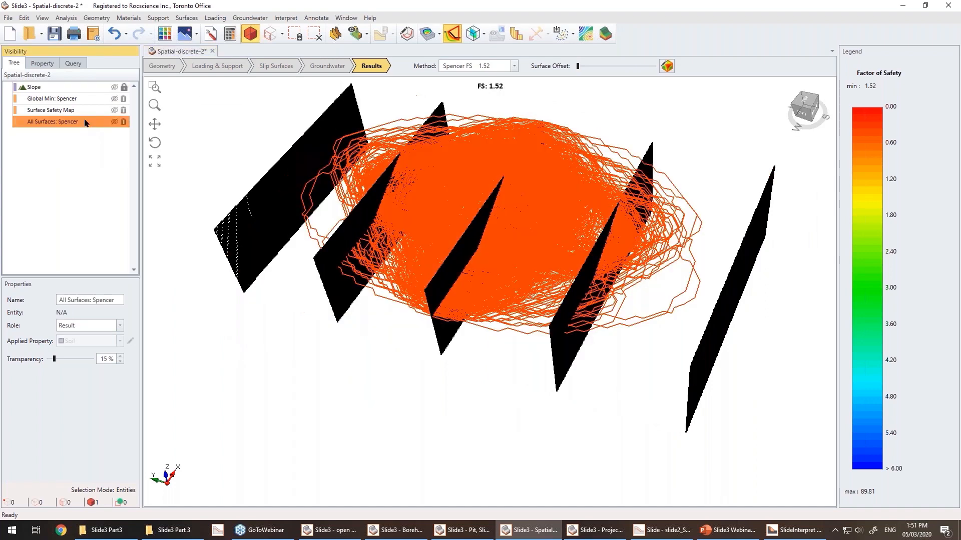
left_click(115, 87)
mouse_move(431, 381)
left_mouse_down()
mouse_move(431, 395)
mouse_move(435, 378)
mouse_move(419, 391)
left_mouse_up()
left_click(115, 98)
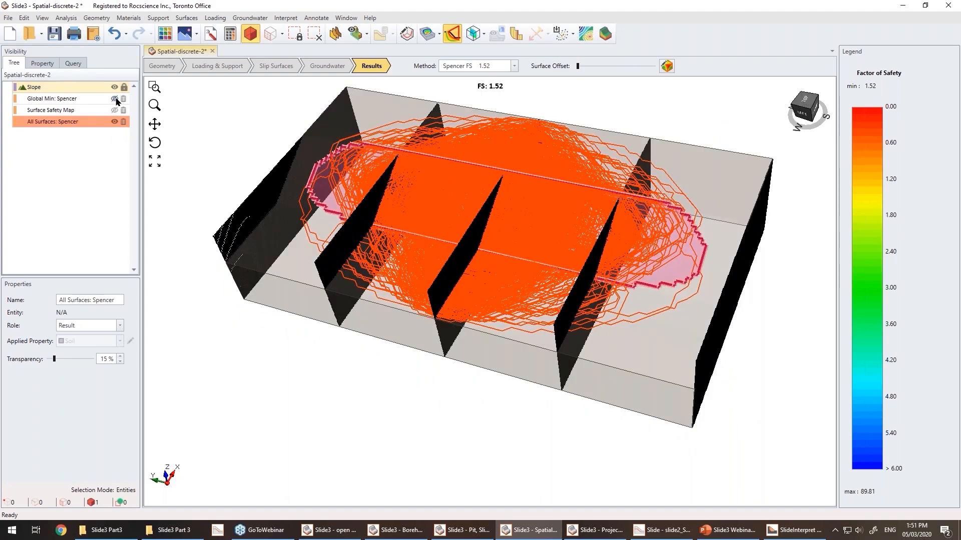
left_click(115, 110)
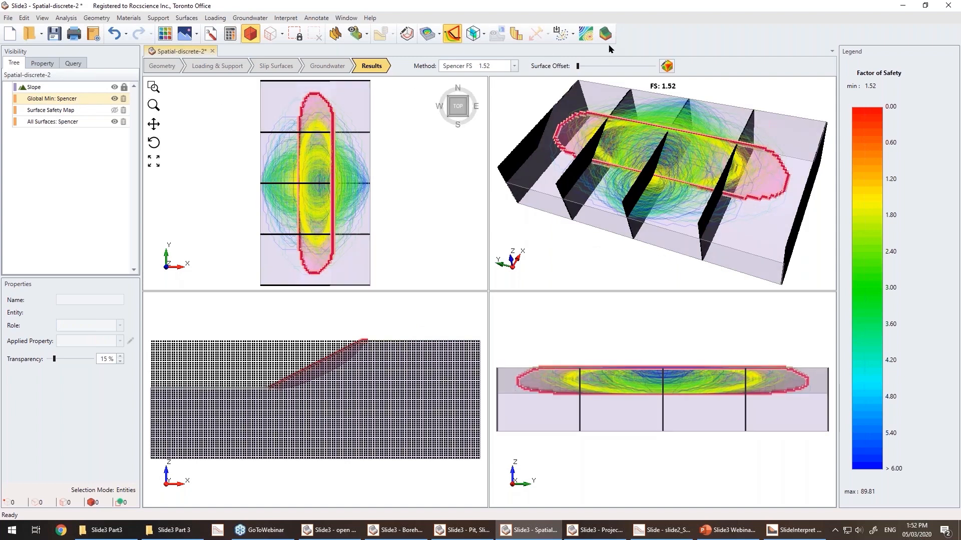
Display the surface safety map and maximize the 3D view to examine its factor of safety distribution.
left_click(586, 34)
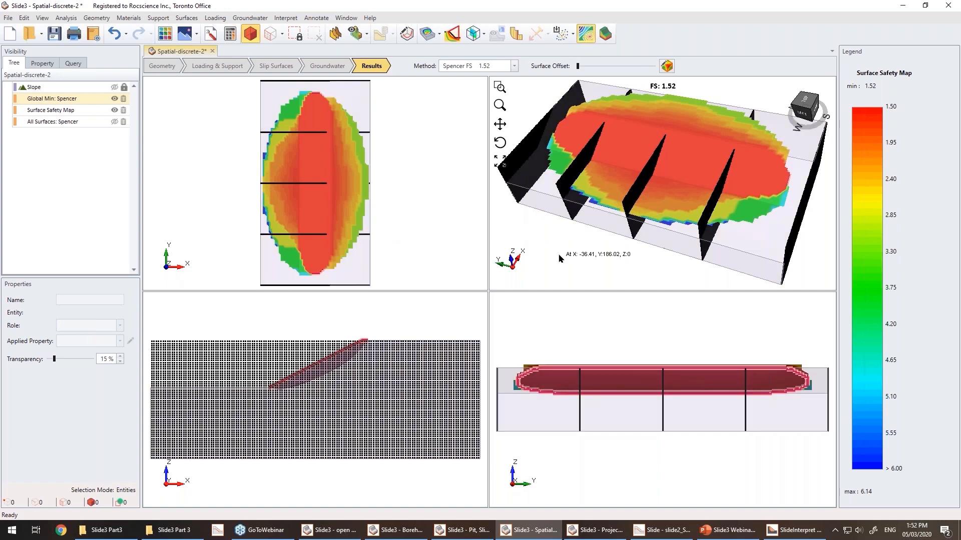
double_click(559, 257)
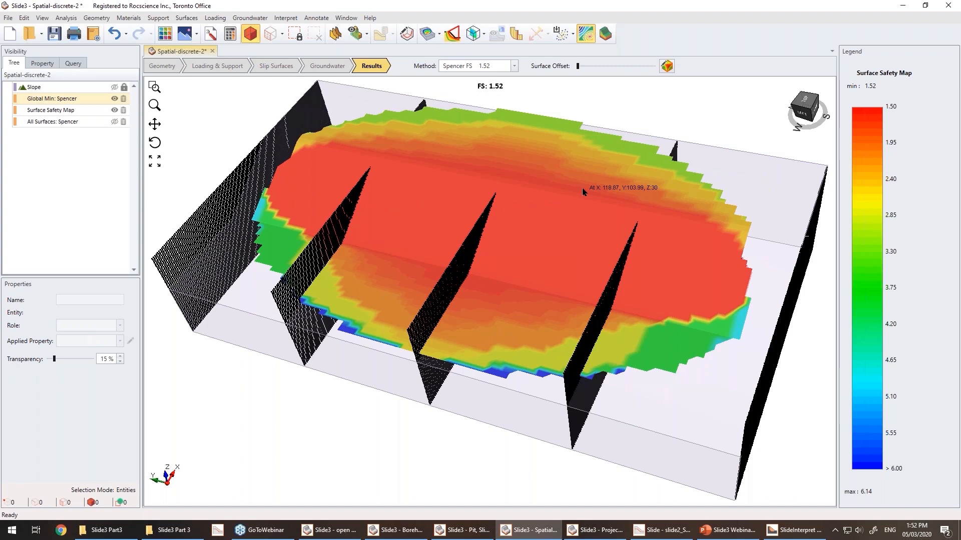
scroll(409, 449, "down", 1)
mouse_move(409, 450)
middle_mouse_down()
mouse_move(443, 436)
mouse_move(436, 412)
mouse_move(414, 420)
mouse_move(408, 435)
middle_mouse_up()
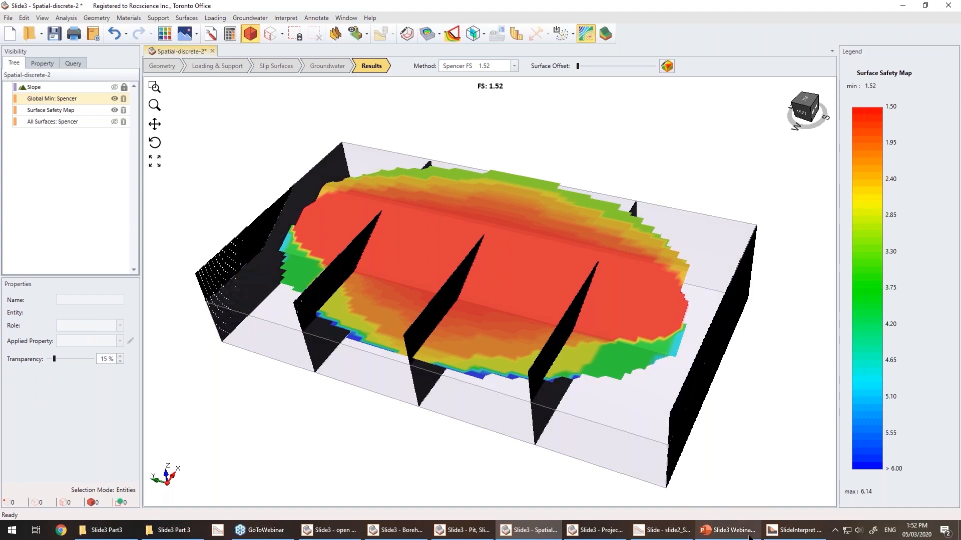
Switch to PowerPoint and present the Example 5 Spatial Variability slides as a slide show.
left_click(728, 530)
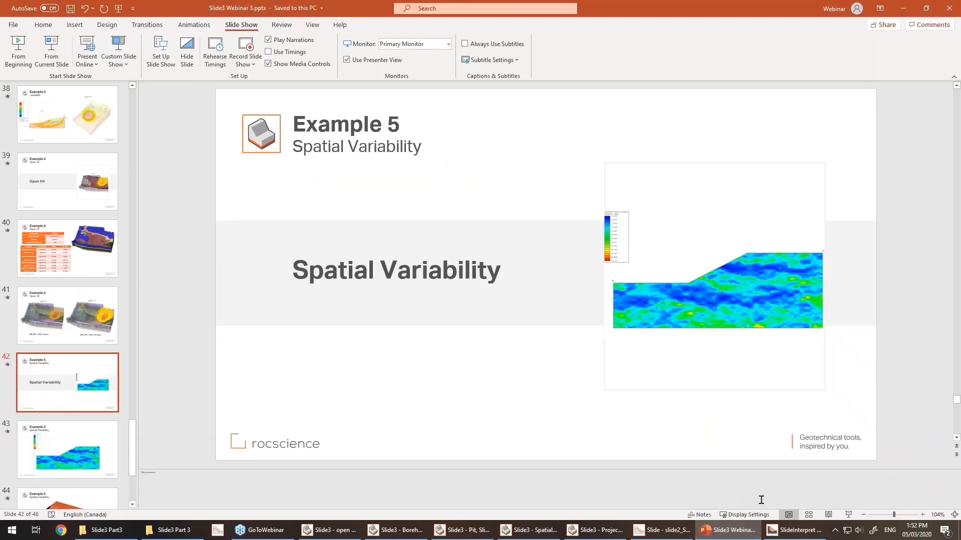
left_click(848, 515)
left_click(629, 379)
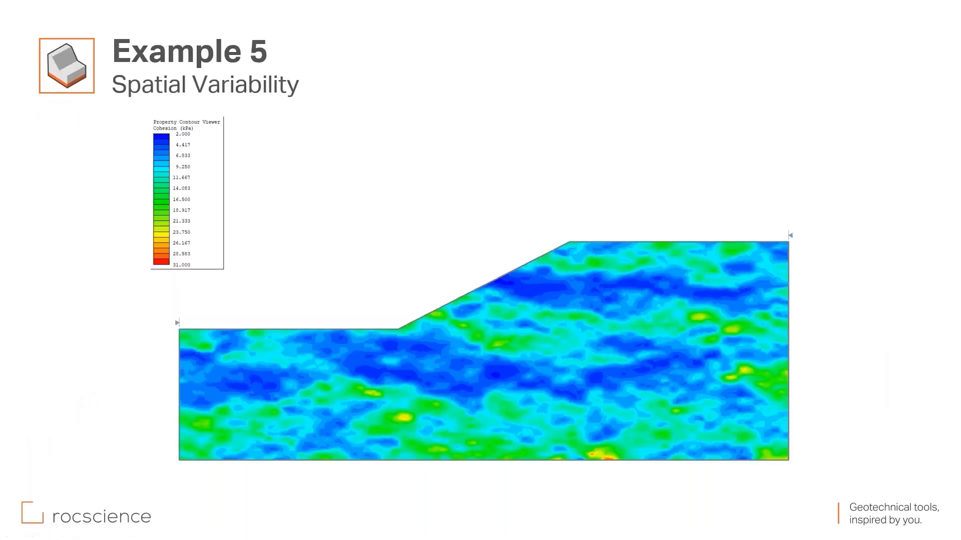
key("Right")
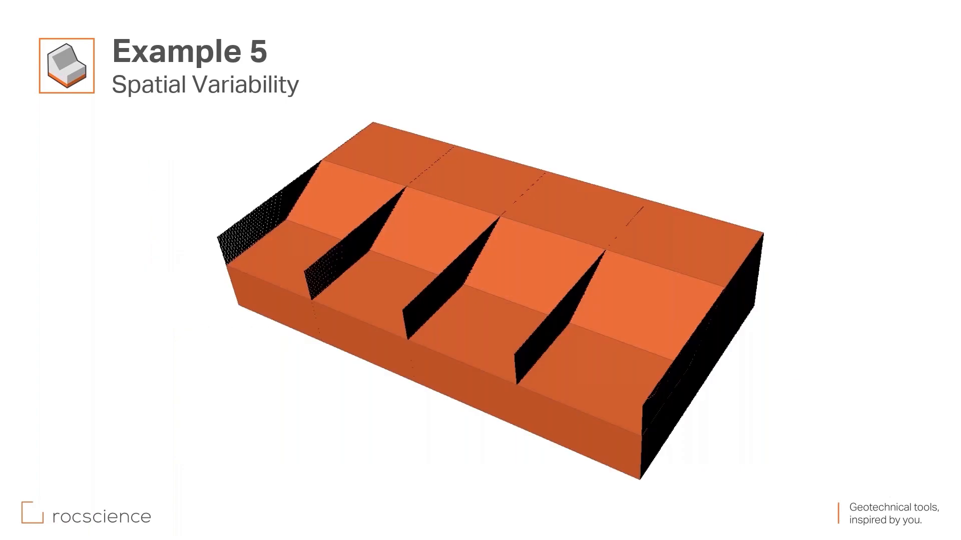